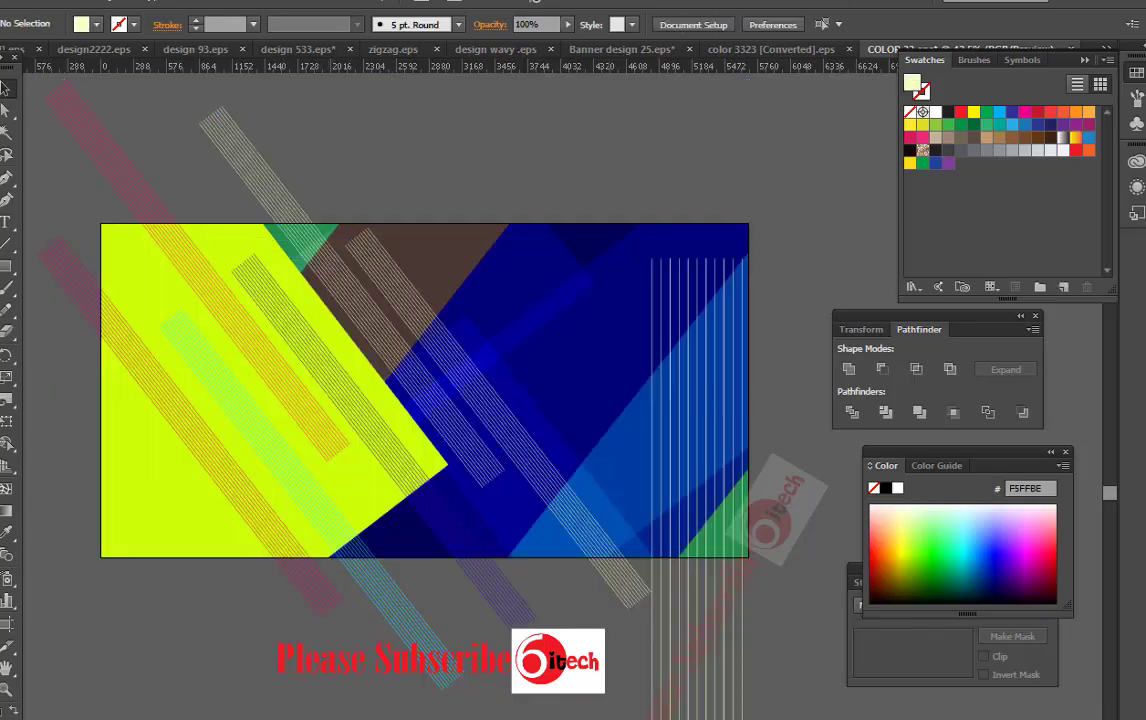
Delete the coloured background rectangle and the group of vertical lines.
{"action": "left_click", "coordinate": [172, 428]}
{"action": "left_click", "coordinate": [606, 456]}
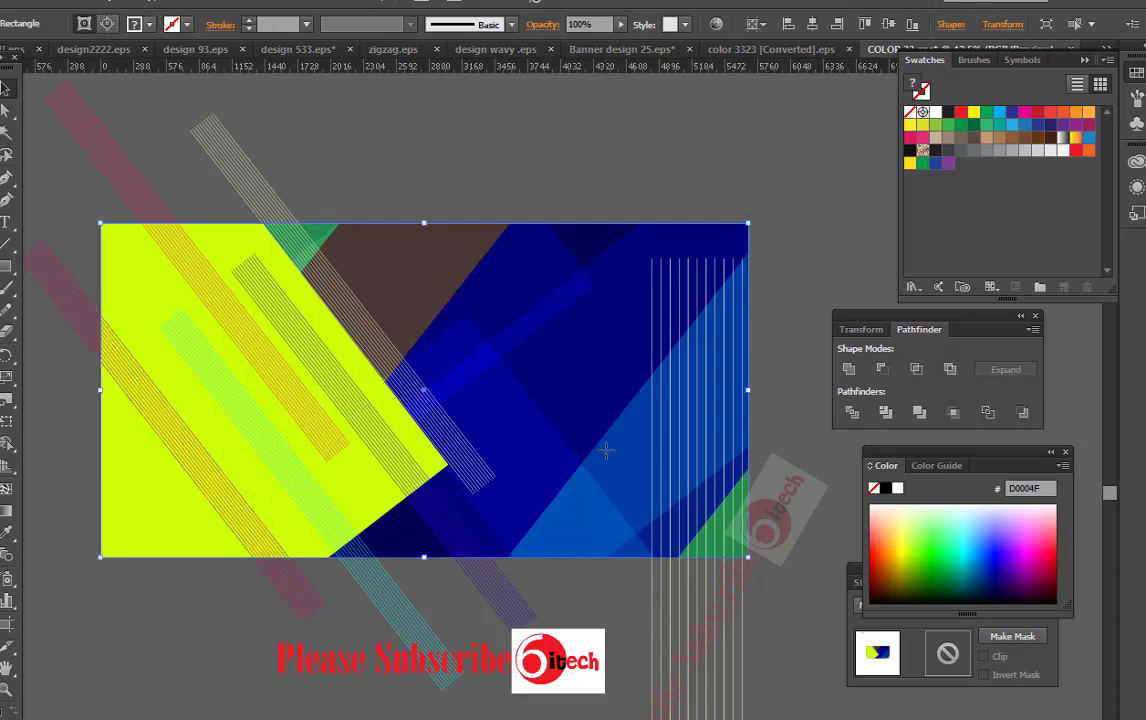
{"action": "key", "text": "Delete"}
{"action": "left_click", "coordinate": [700, 558]}
{"action": "key", "text": "Delete"}
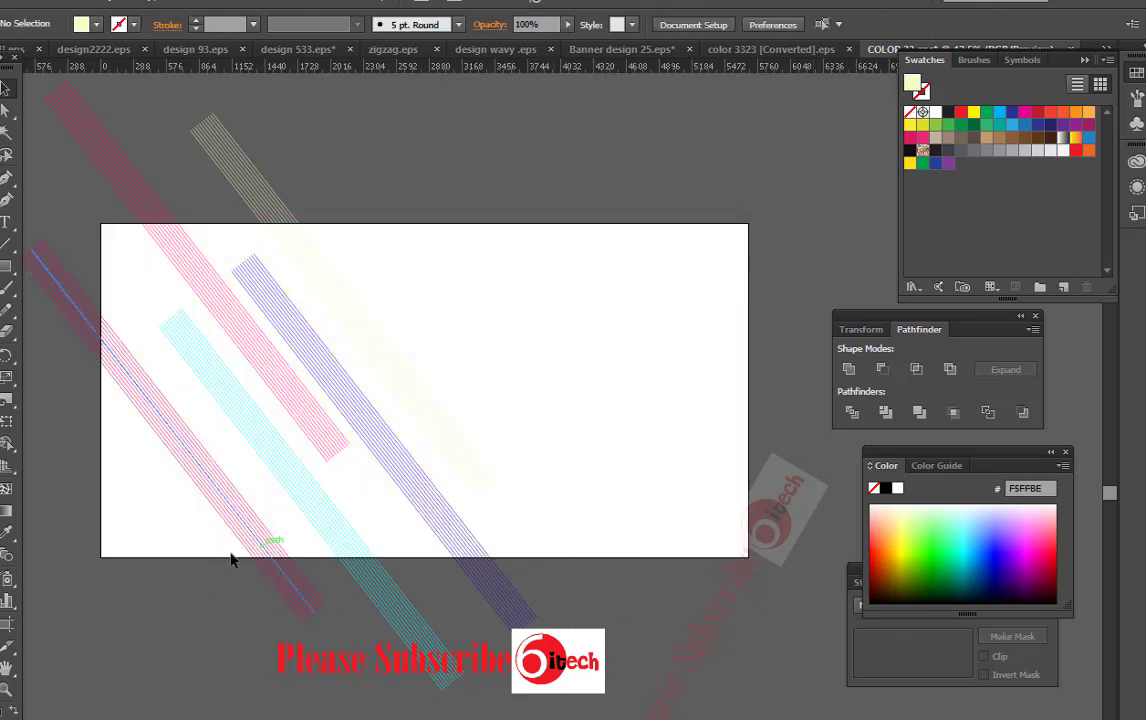
Reposition the pink, purple and blue line bands diagonally across the banner.
{"action": "left_click_drag", "start_coordinate": [231, 560], "coordinate": [321, 650]}
{"action": "left_click_drag", "start_coordinate": [417, 546], "coordinate": [525, 651]}
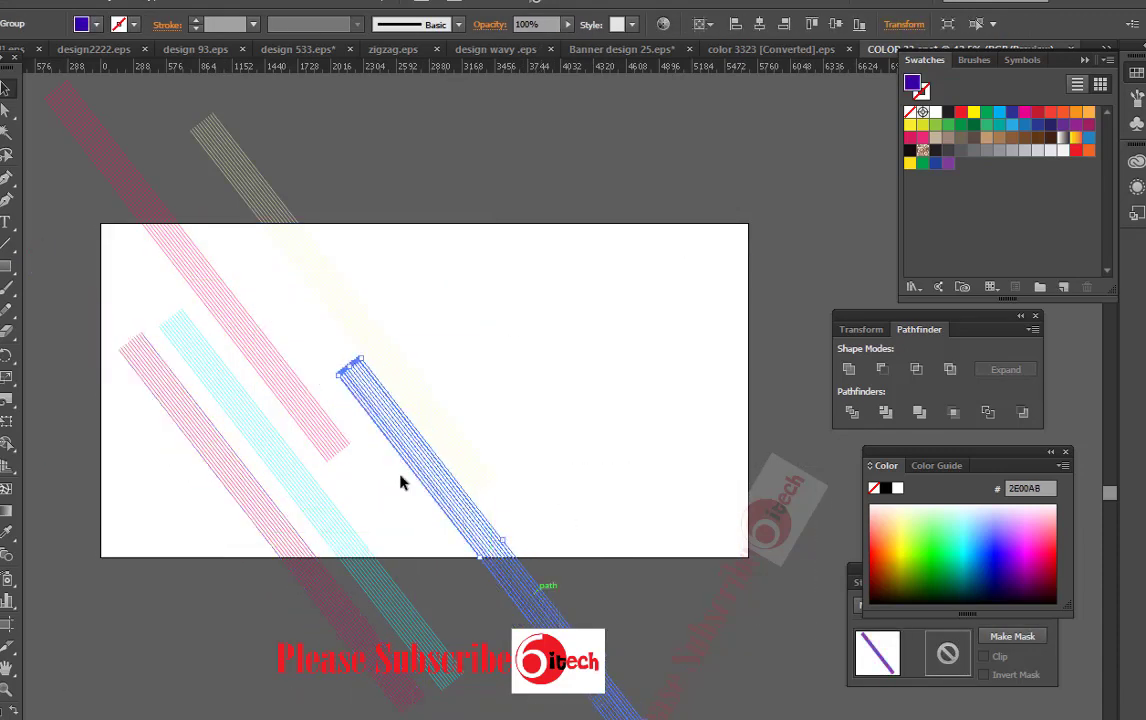
{"action": "left_click_drag", "start_coordinate": [340, 450], "coordinate": [415, 550]}
{"action": "left_click_drag", "start_coordinate": [494, 564], "coordinate": [384, 461]}
{"action": "mouse_move", "coordinate": [266, 197]}
{"action": "left_mouse_down"}
{"action": "mouse_move", "coordinate": [255, 228]}
{"action": "mouse_move", "coordinate": [266, 222]}
{"action": "left_mouse_up"}
{"action": "left_click", "coordinate": [509, 430]}
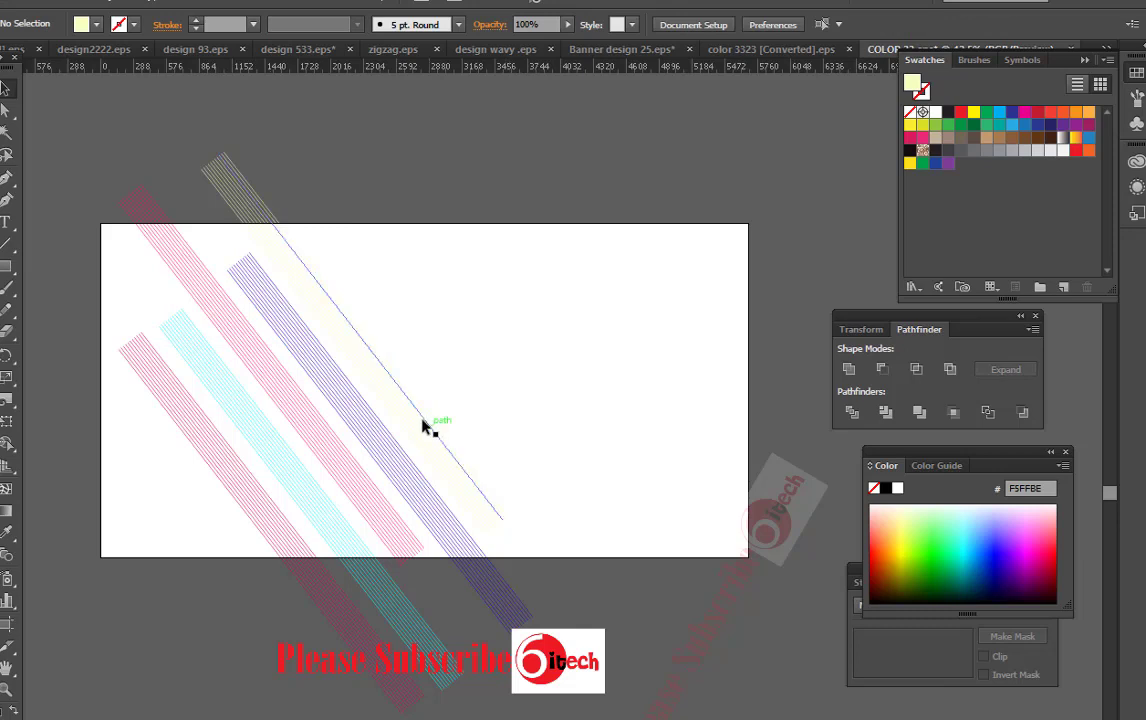
Recolour the pale yellow band purple and the upper purple band cyan.
{"action": "left_click", "coordinate": [424, 426]}
{"action": "left_click", "coordinate": [1003, 561]}
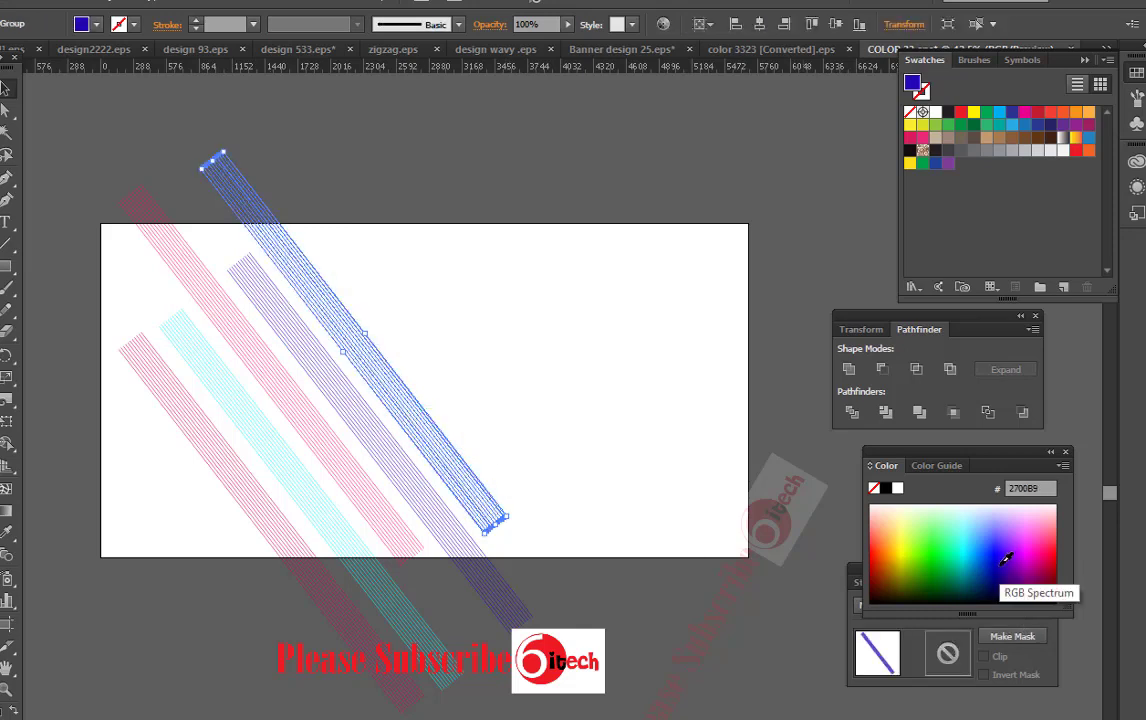
{"action": "key", "text": "ctrl+shift+a"}
{"action": "left_click", "coordinate": [494, 512]}
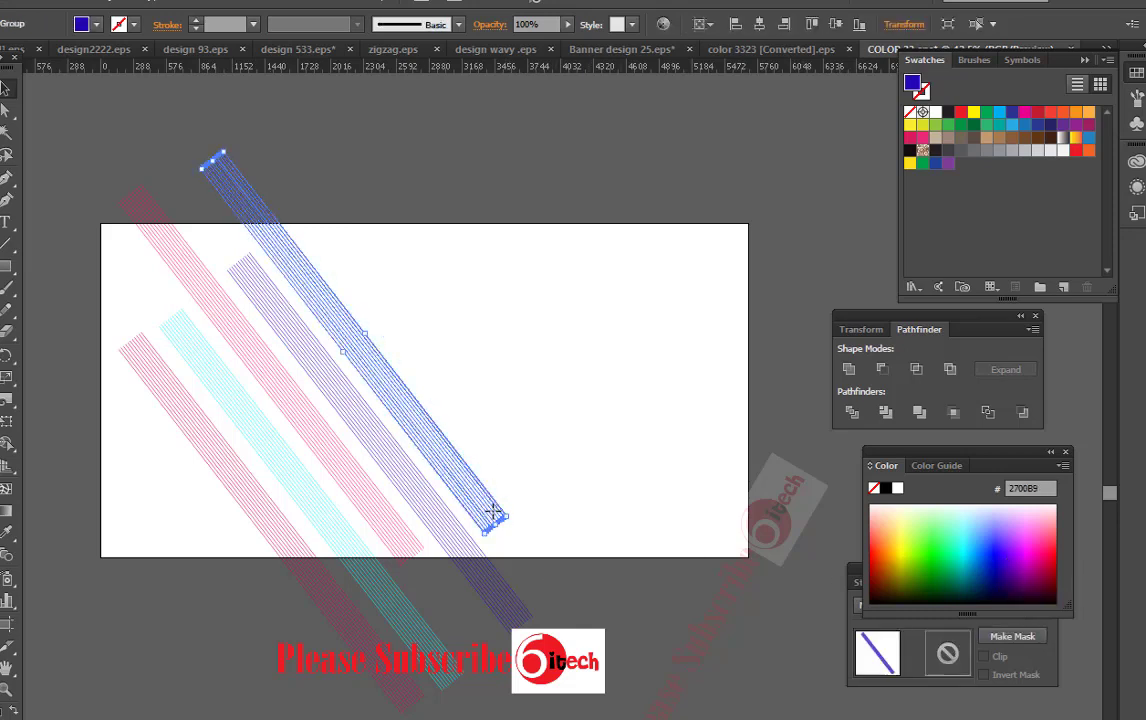
{"action": "left_click", "coordinate": [970, 537]}
{"action": "key", "text": "ctrl+shift+a"}
Group all line bands and rotate a duplicate to cross the originals.
{"action": "key", "text": "ctrl+a"}
{"action": "right_click", "coordinate": [360, 475]}
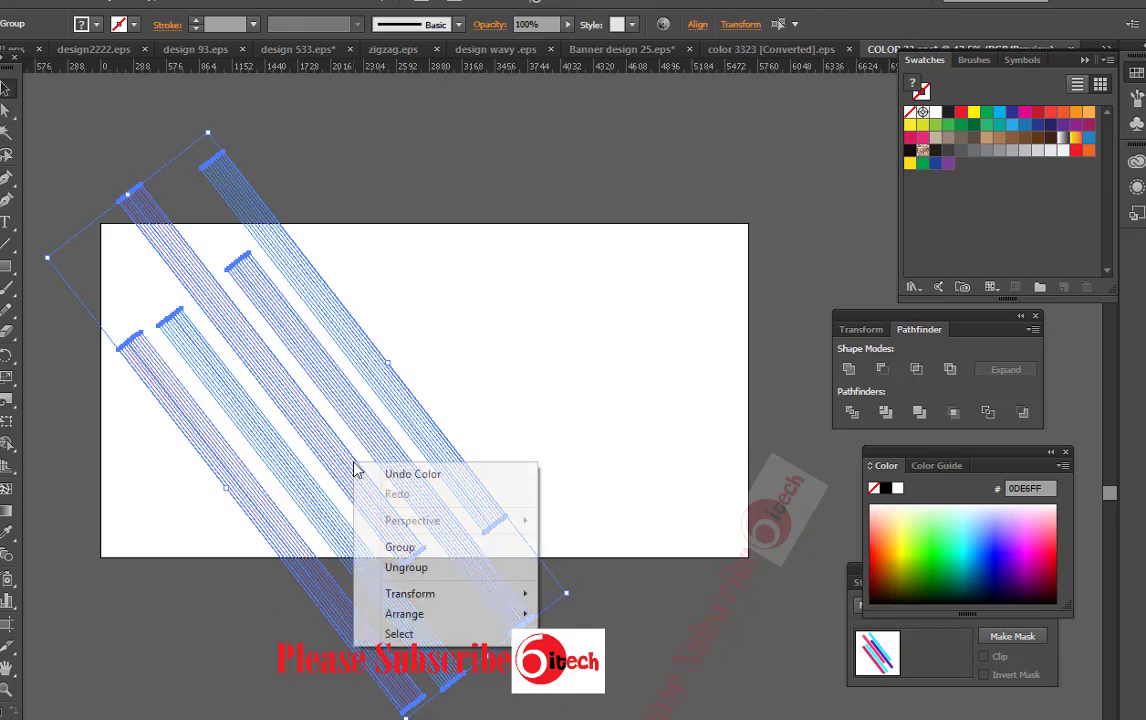
{"action": "left_click", "coordinate": [409, 546]}
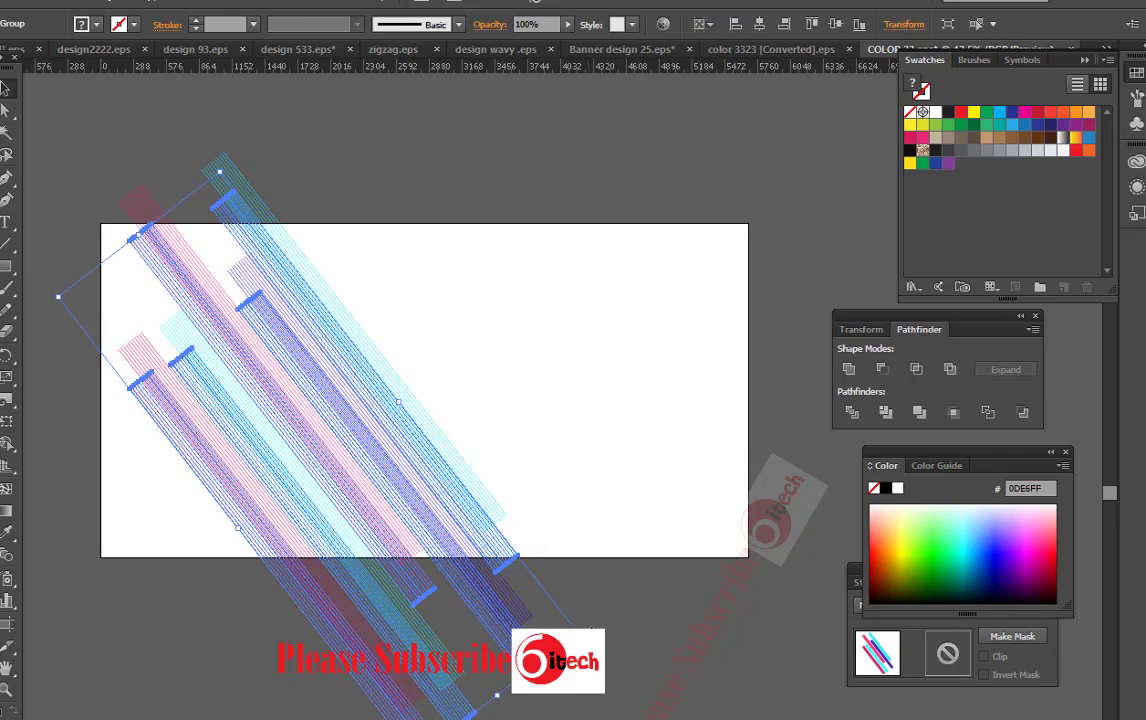
{"action": "left_click_drag", "start_coordinate": [590, 628], "coordinate": [573, 243]}
{"action": "key", "text": "ctrl+shift+a"}
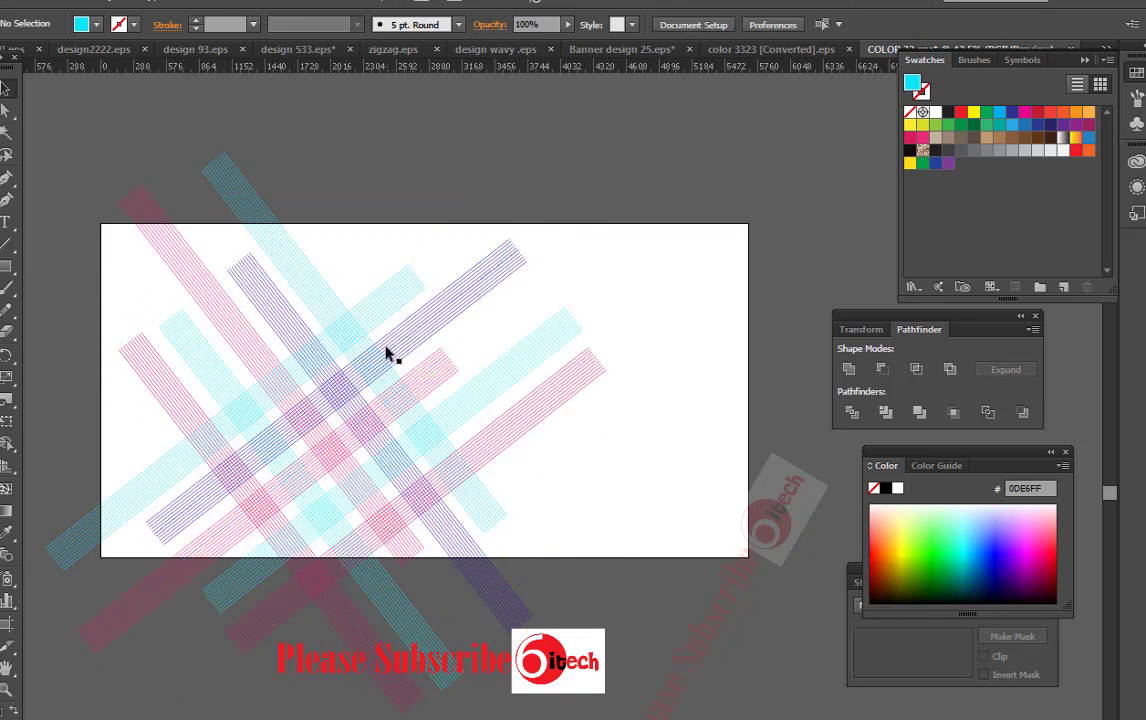
Spread rotated band copies across the banner and draw a rectangle covering it.
{"action": "mouse_move", "coordinate": [388, 352]}
{"action": "left_mouse_down"}
{"action": "mouse_move", "coordinate": [484, 345]}
{"action": "mouse_move", "coordinate": [535, 690]}
{"action": "mouse_move", "coordinate": [728, 614]}
{"action": "mouse_move", "coordinate": [294, 402]}
{"action": "left_mouse_up"}
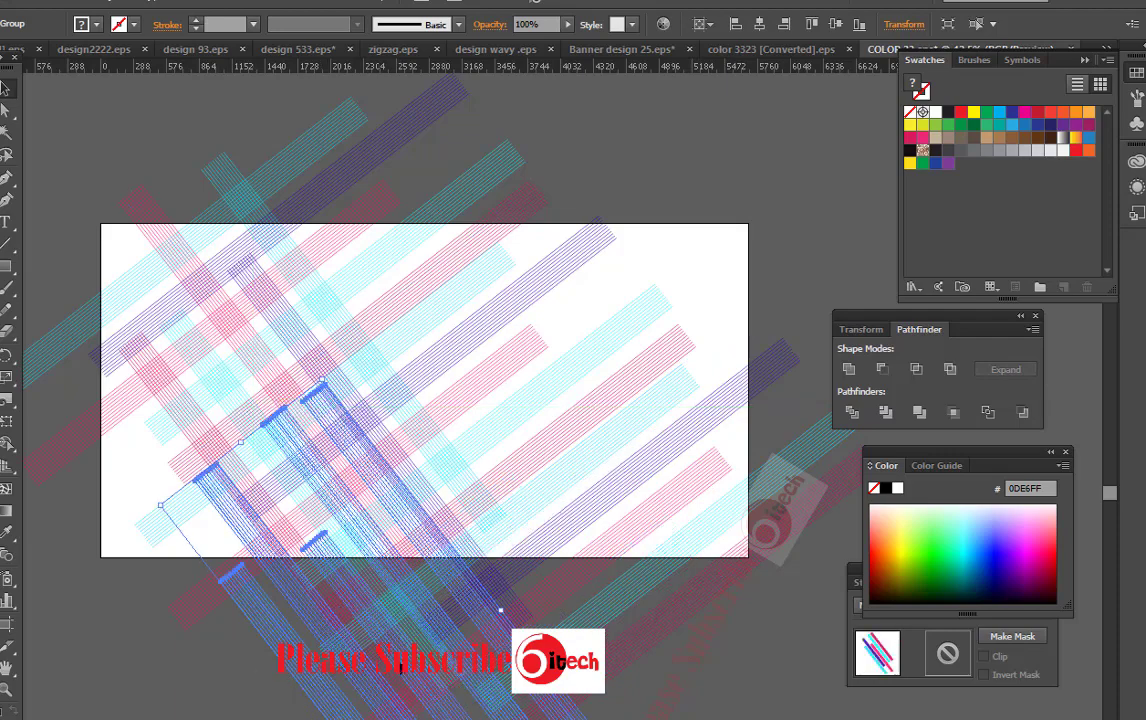
{"action": "mouse_move", "coordinate": [519, 640]}
{"action": "left_mouse_down"}
{"action": "mouse_move", "coordinate": [622, 325]}
{"action": "mouse_move", "coordinate": [640, 347]}
{"action": "left_mouse_up"}
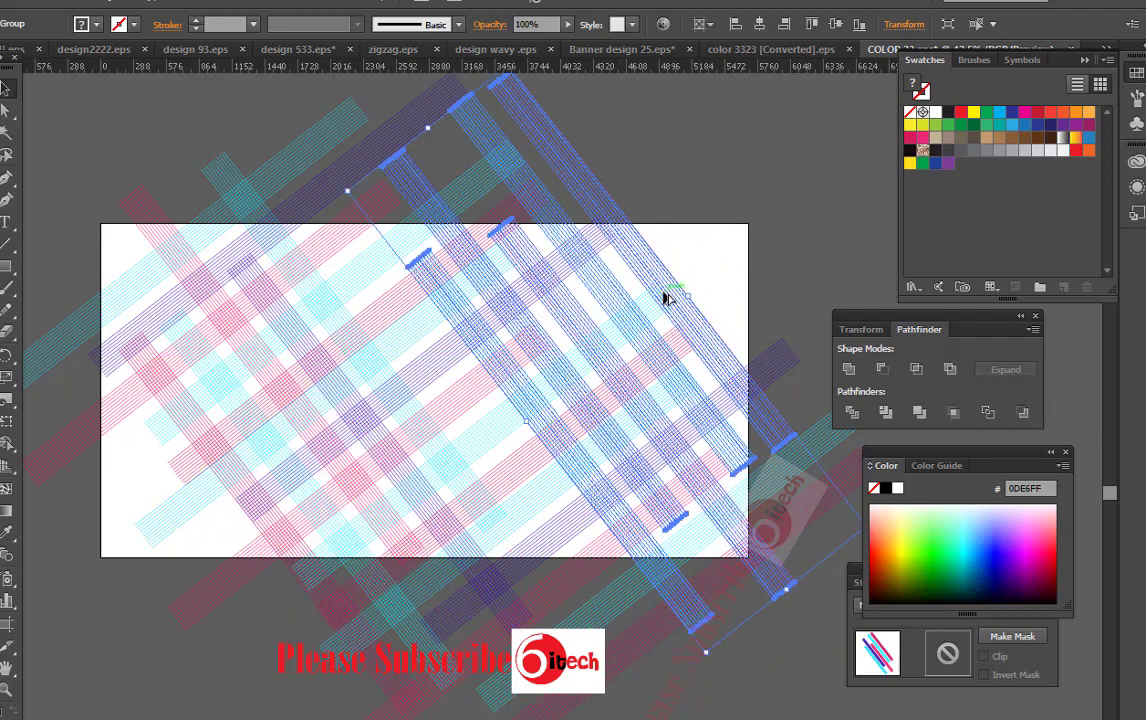
{"action": "mouse_move", "coordinate": [668, 298]}
{"action": "left_mouse_down"}
{"action": "mouse_move", "coordinate": [230, 560]}
{"action": "mouse_move", "coordinate": [605, 540]}
{"action": "left_mouse_up"}
{"action": "key", "text": "ctrl+shift+a"}
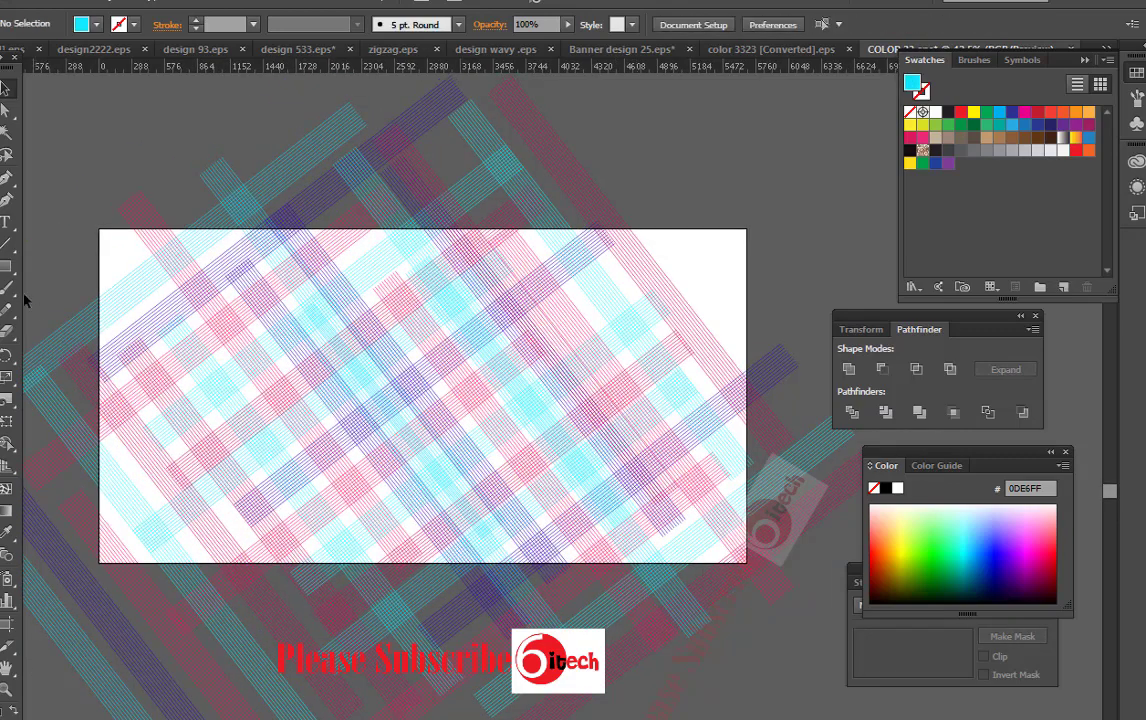
{"action": "left_click_drag", "start_coordinate": [103, 235], "coordinate": [738, 551]}
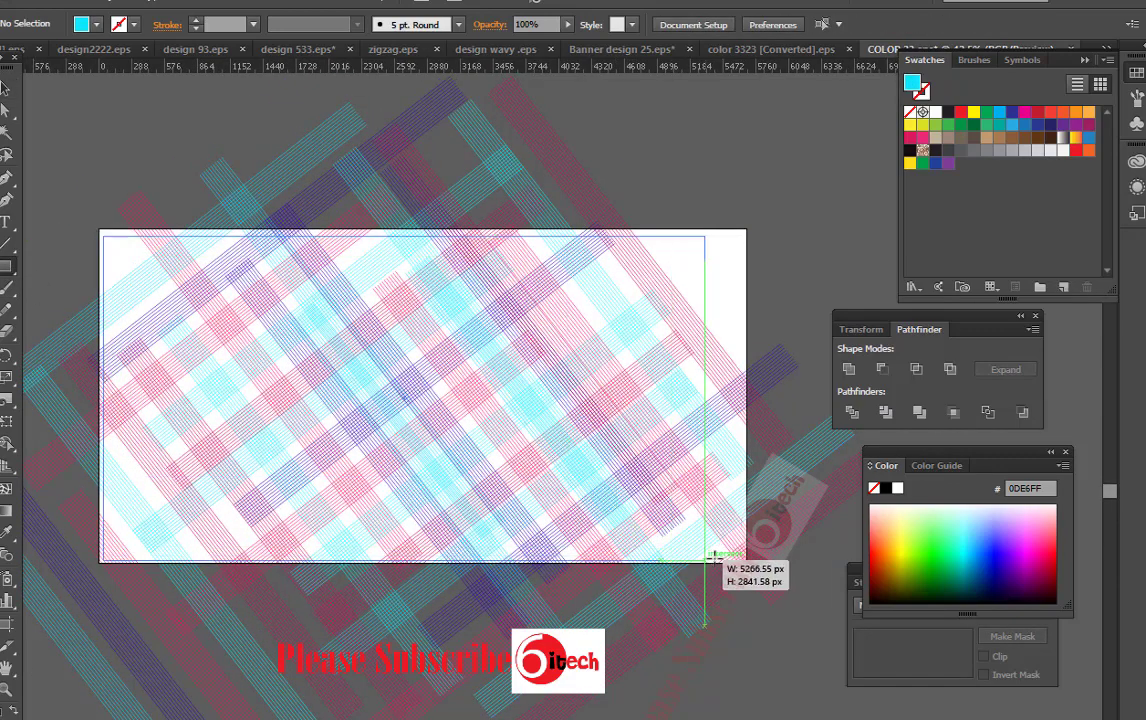
Clip the plaid to the rectangle and twirl it into a swirl at the banner centre.
{"action": "key", "text": "ctrl+a"}
{"action": "right_click", "coordinate": [473, 417]}
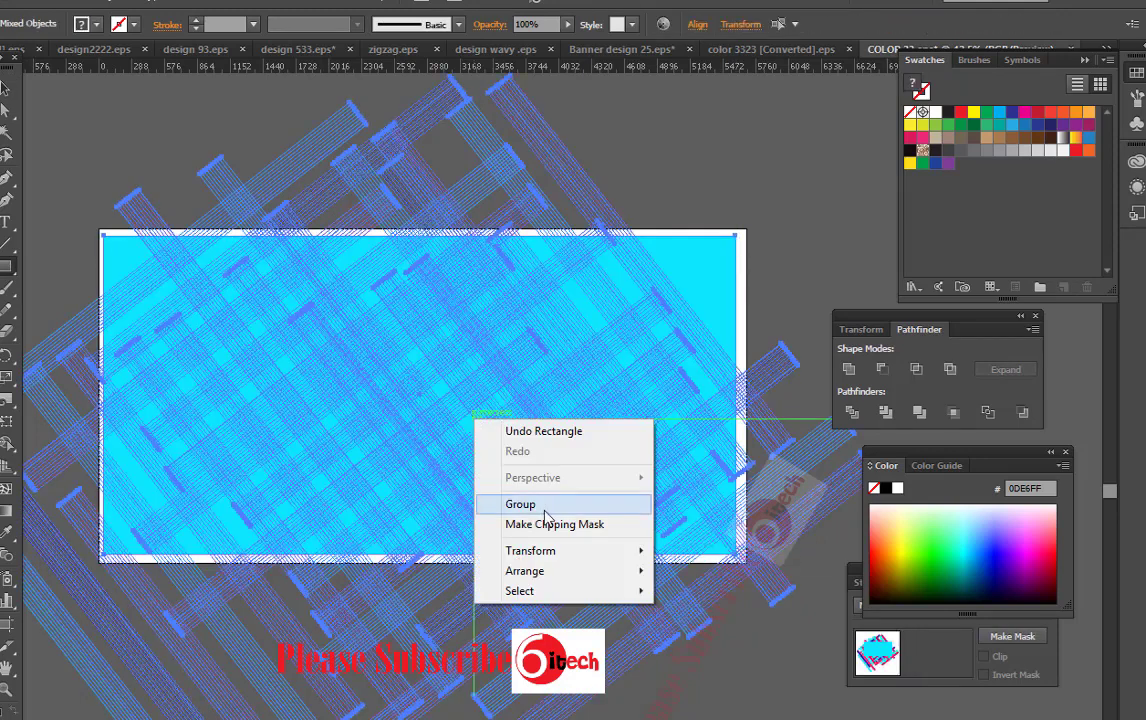
{"action": "left_click", "coordinate": [537, 528]}
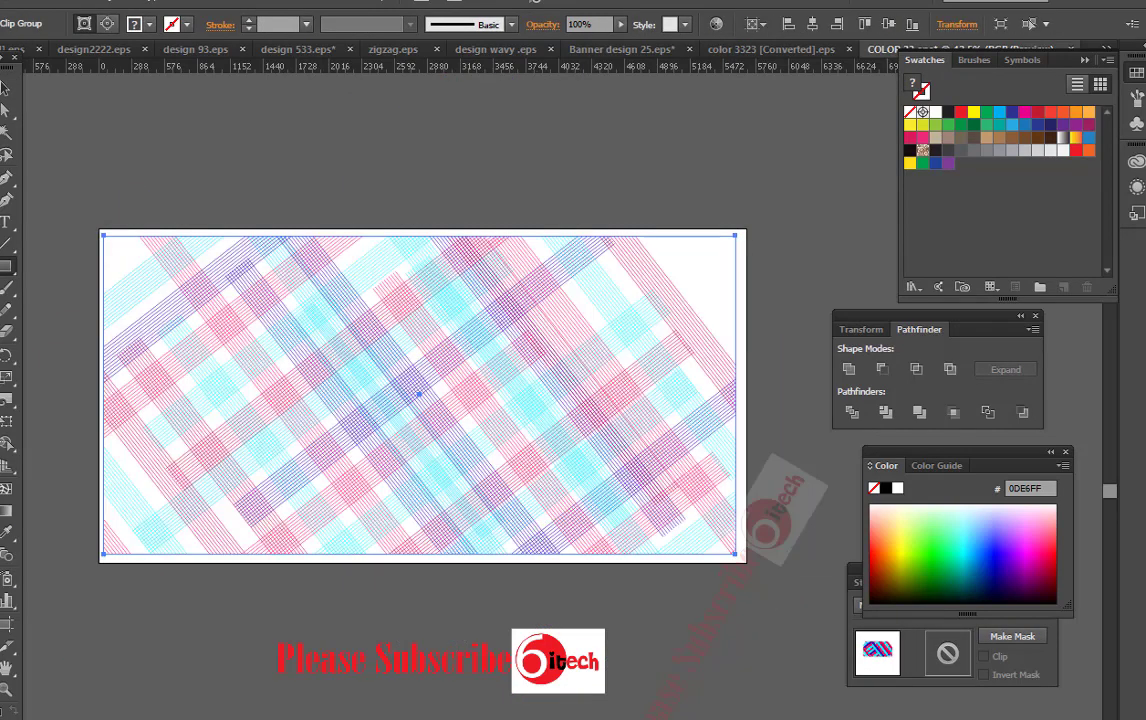
{"action": "left_click_drag", "start_coordinate": [6, 398], "coordinate": [72, 481]}
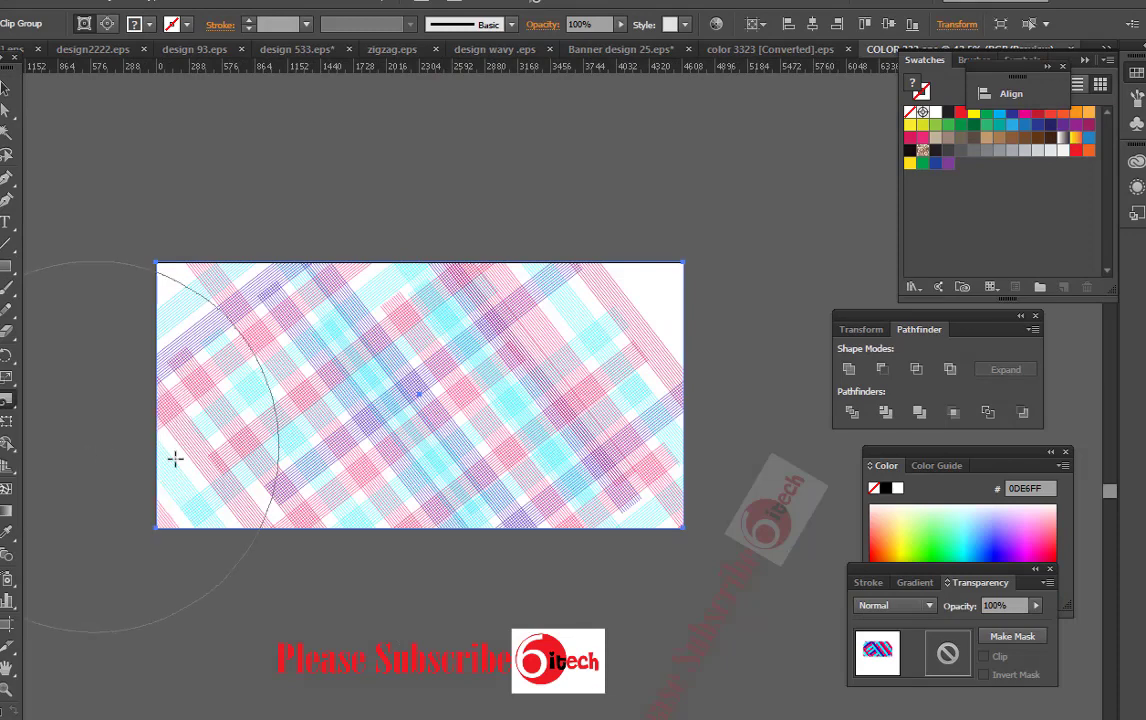
{"action": "left_click_drag", "start_coordinate": [399, 404], "coordinate": [408, 375]}
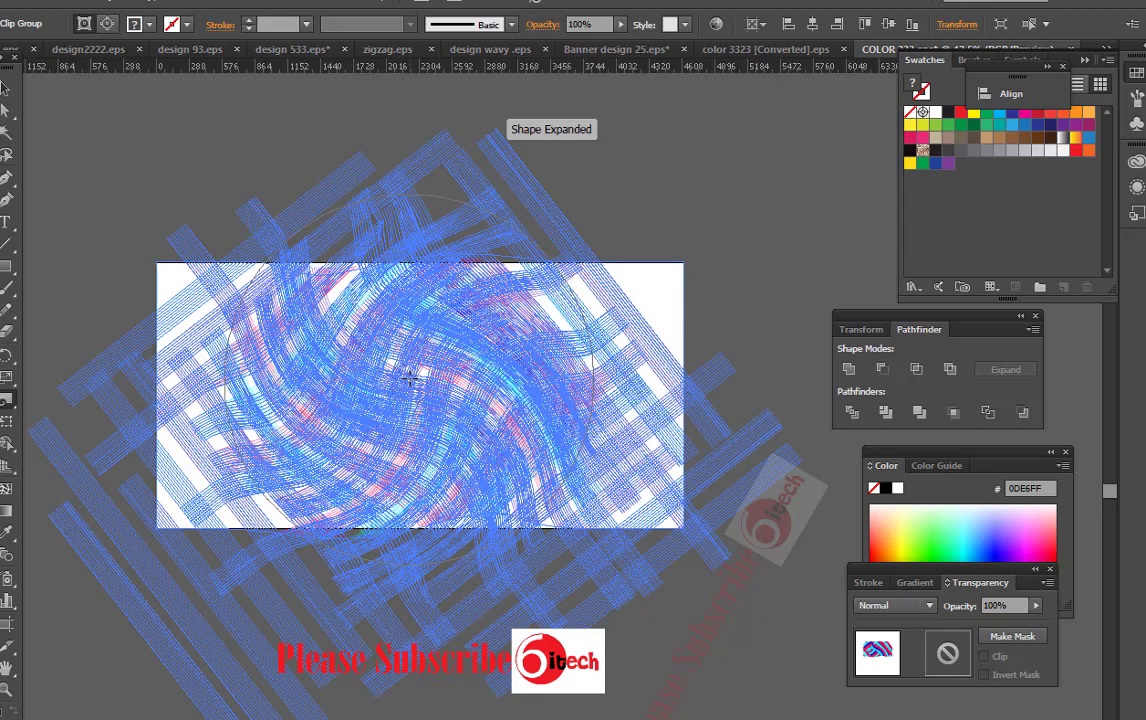
{"action": "left_click_drag", "start_coordinate": [410, 376], "coordinate": [410, 376]}
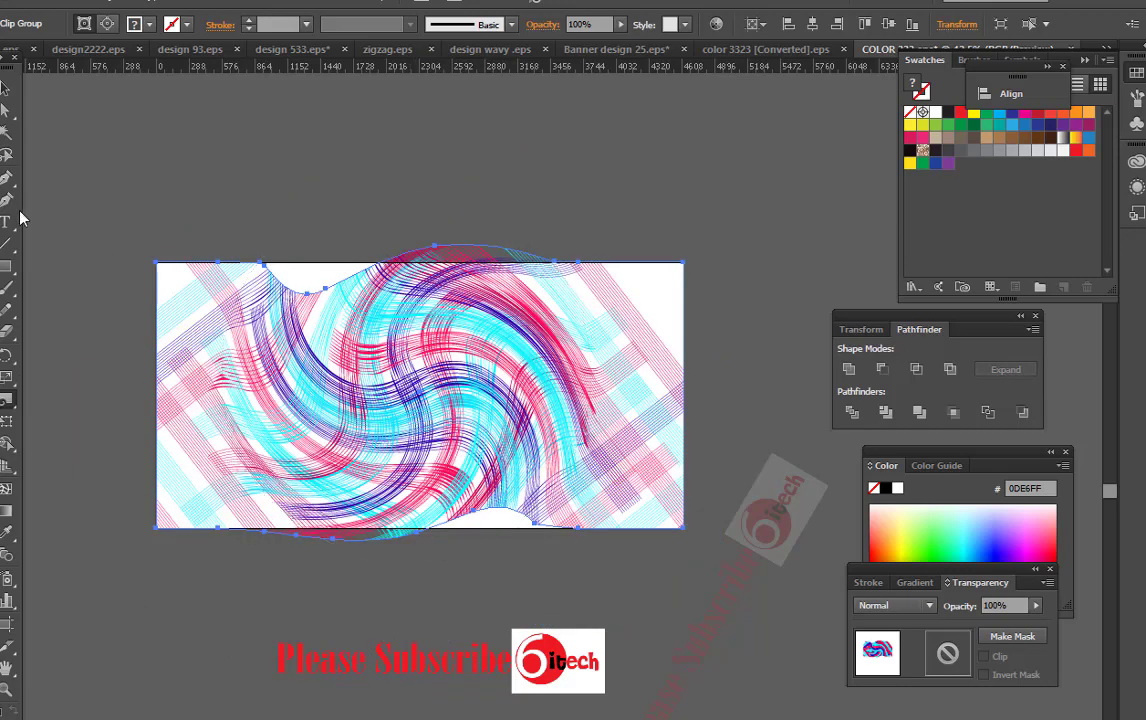
Release the clipping mask and draw a fresh rectangle just inside the banner.
{"action": "left_click", "coordinate": [5, 88]}
{"action": "key", "text": "ctrl+alt+7"}
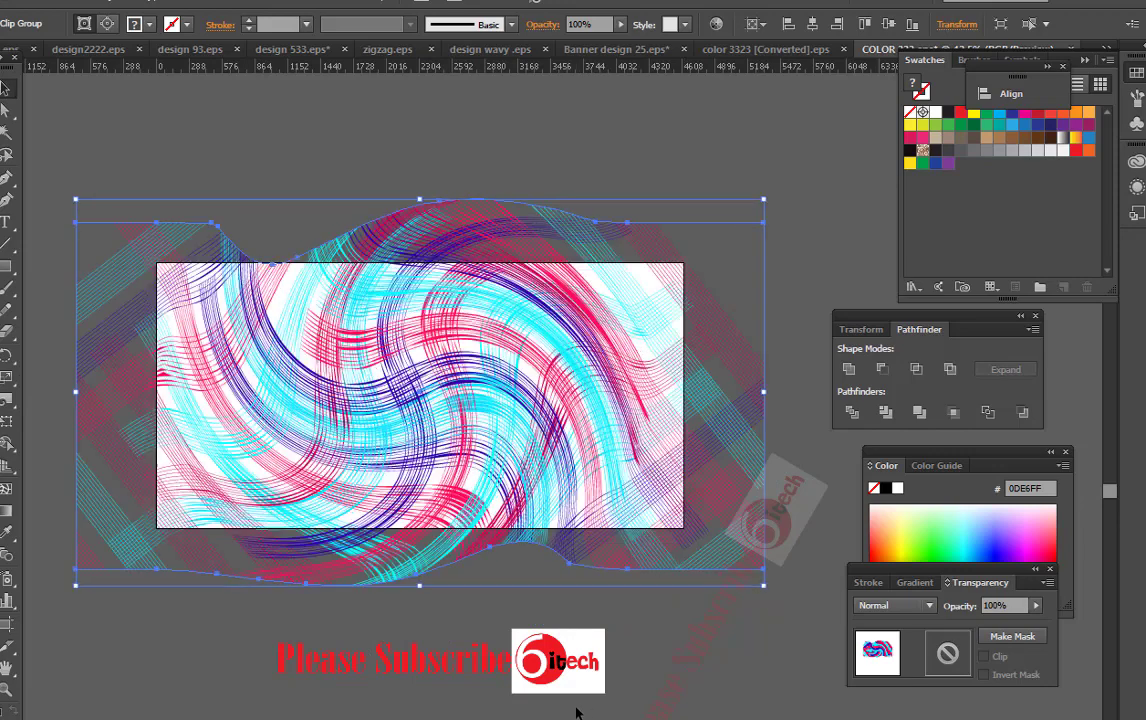
{"action": "key", "text": "ctrl+shift+a"}
{"action": "scroll", "coordinate": [420, 420], "scroll_direction": "up", "scroll_amount": 1}
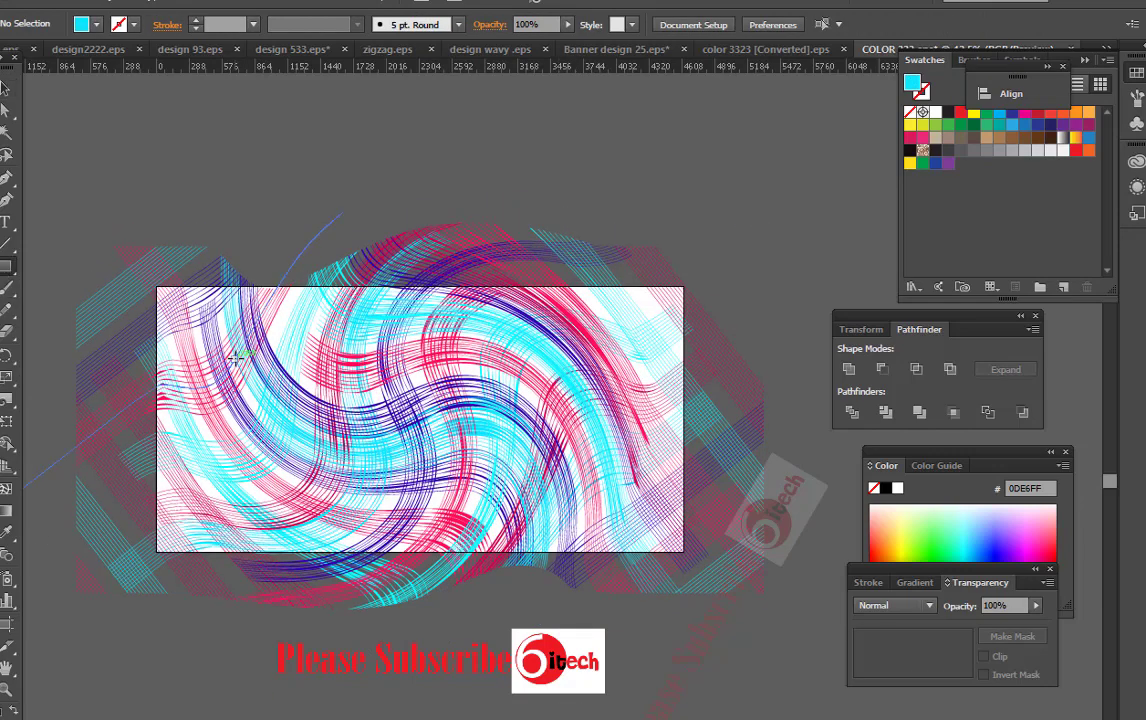
{"action": "left_click_drag", "start_coordinate": [172, 301], "coordinate": [677, 541]}
{"action": "key", "text": "ctrl+a"}
{"action": "right_click", "coordinate": [530, 466]}
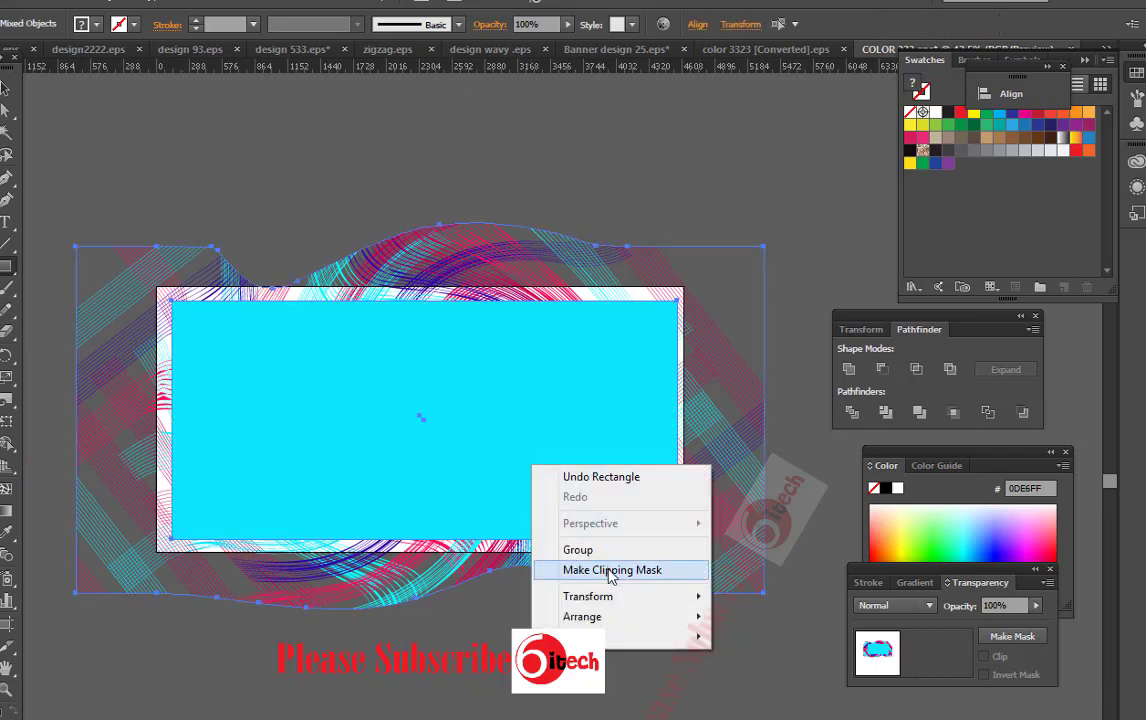
Clip the swirl to the new rectangle and fit the artboard to the artwork.
{"action": "left_click", "coordinate": [609, 570]}
{"action": "left_click", "coordinate": [7, 625]}
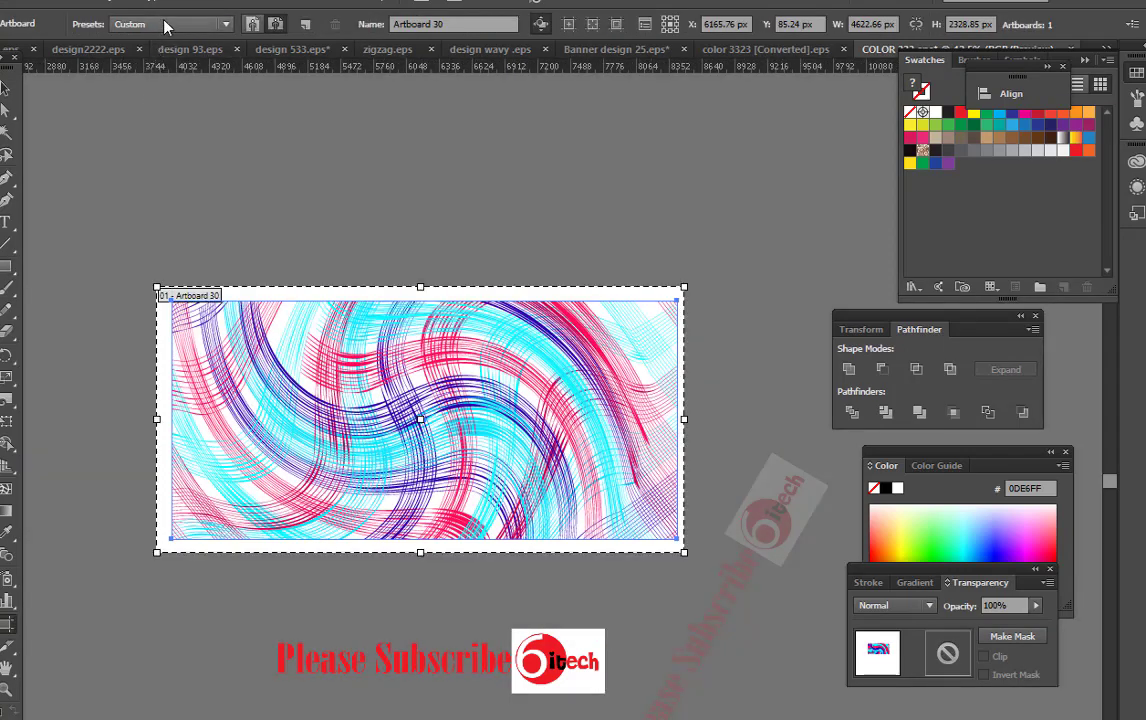
{"action": "left_click", "coordinate": [200, 24]}
{"action": "left_click", "coordinate": [182, 49]}
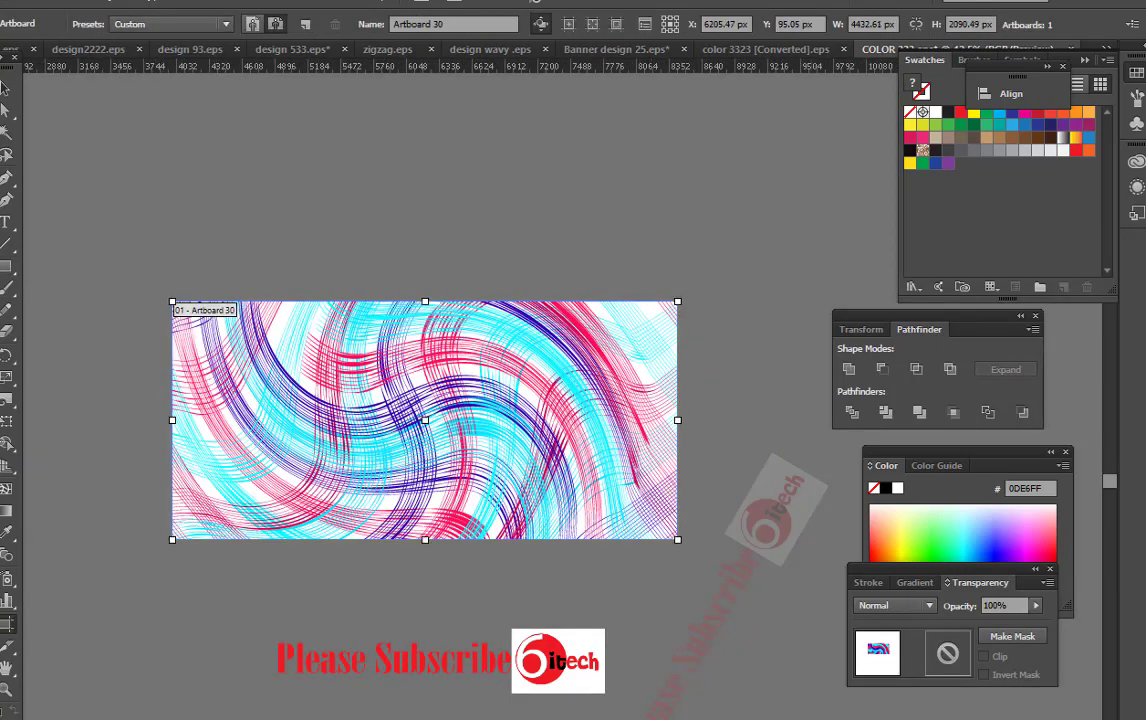
{"action": "key", "text": "v"}
Try the Crystallize distortion on the artwork, then undo it and recent edits.
{"action": "left_click", "coordinate": [5, 401]}
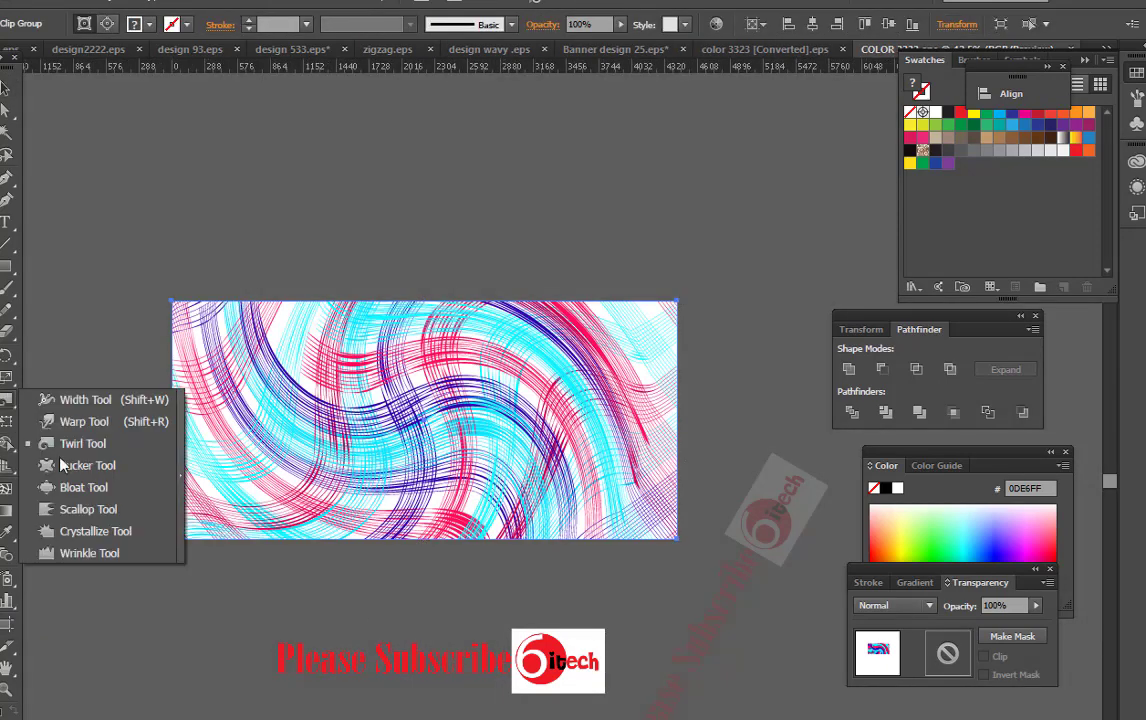
{"action": "left_click", "coordinate": [90, 531]}
{"action": "left_click", "coordinate": [426, 413]}
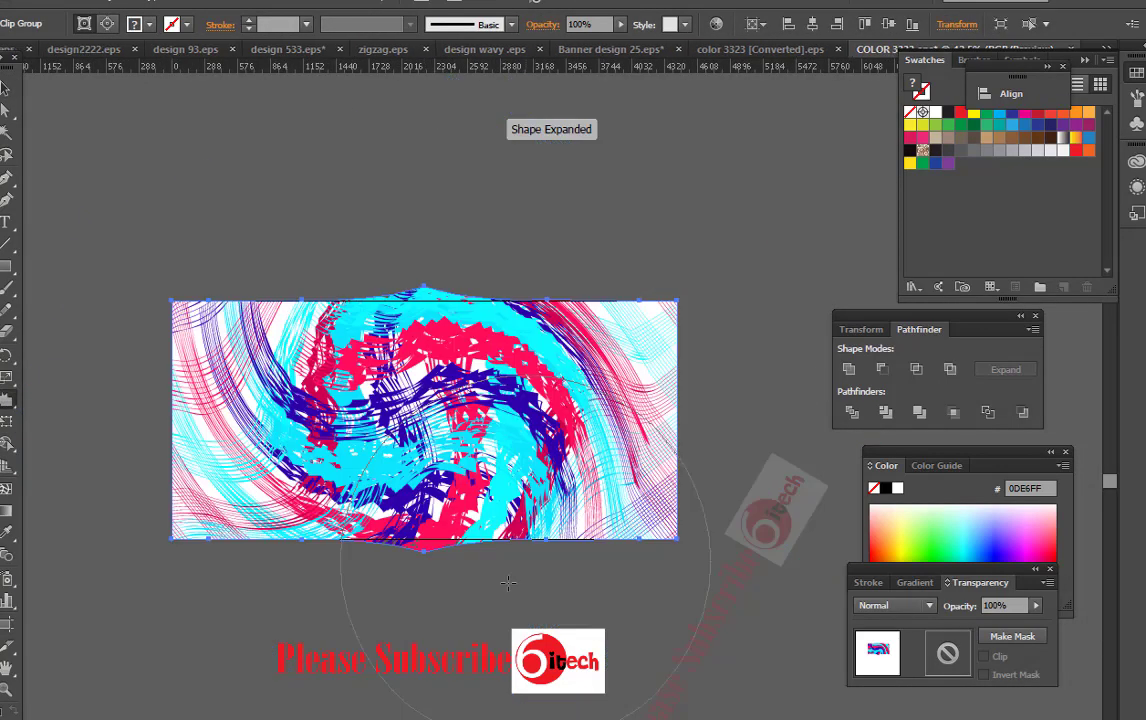
{"action": "key", "text": "ctrl+z"}
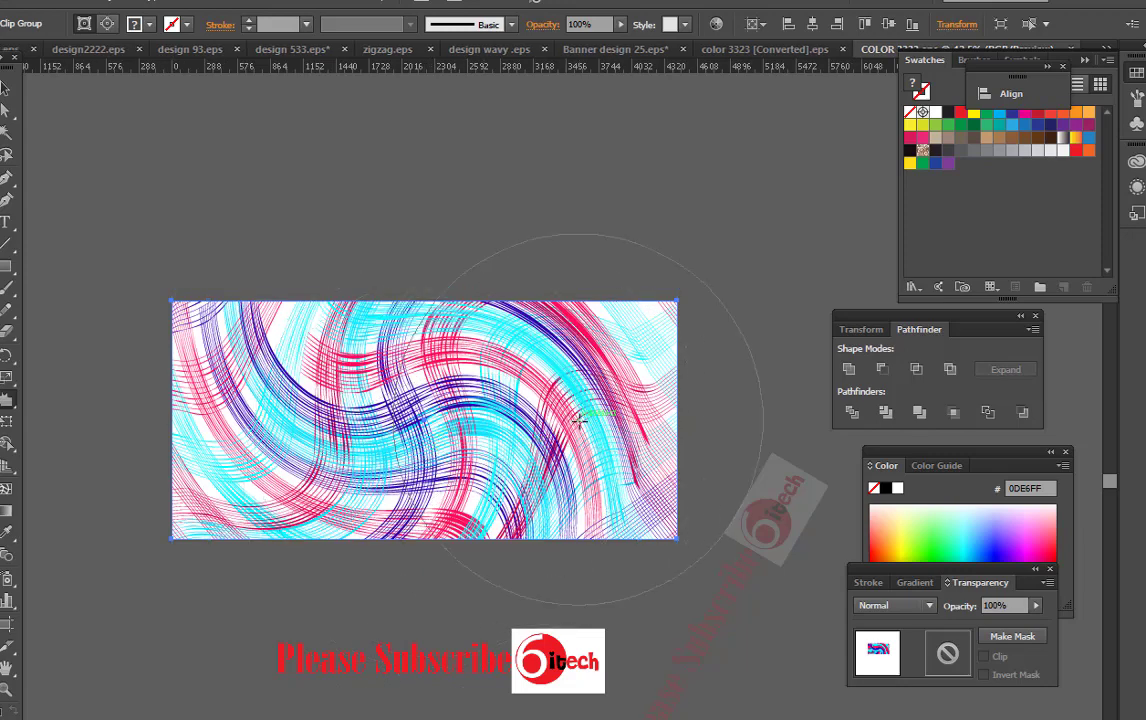
{"action": "left_click", "coordinate": [230, 615]}
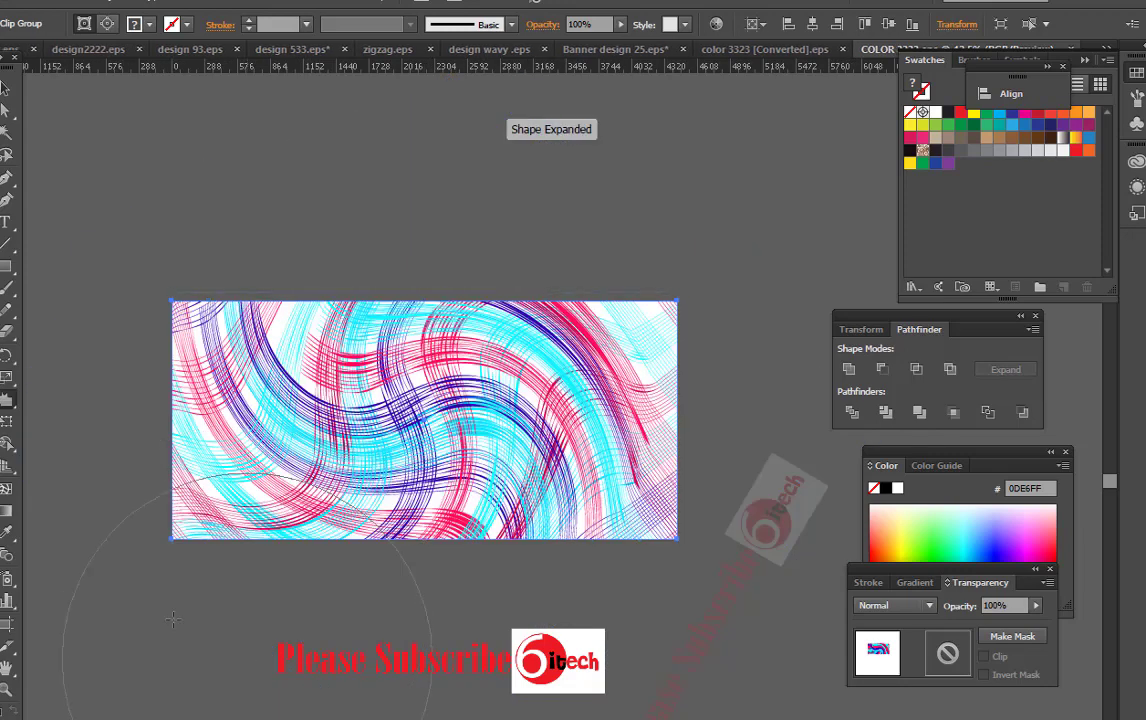
{"action": "key", "text": "ctrl+z"}
{"action": "key", "text": "ctrl+z"}
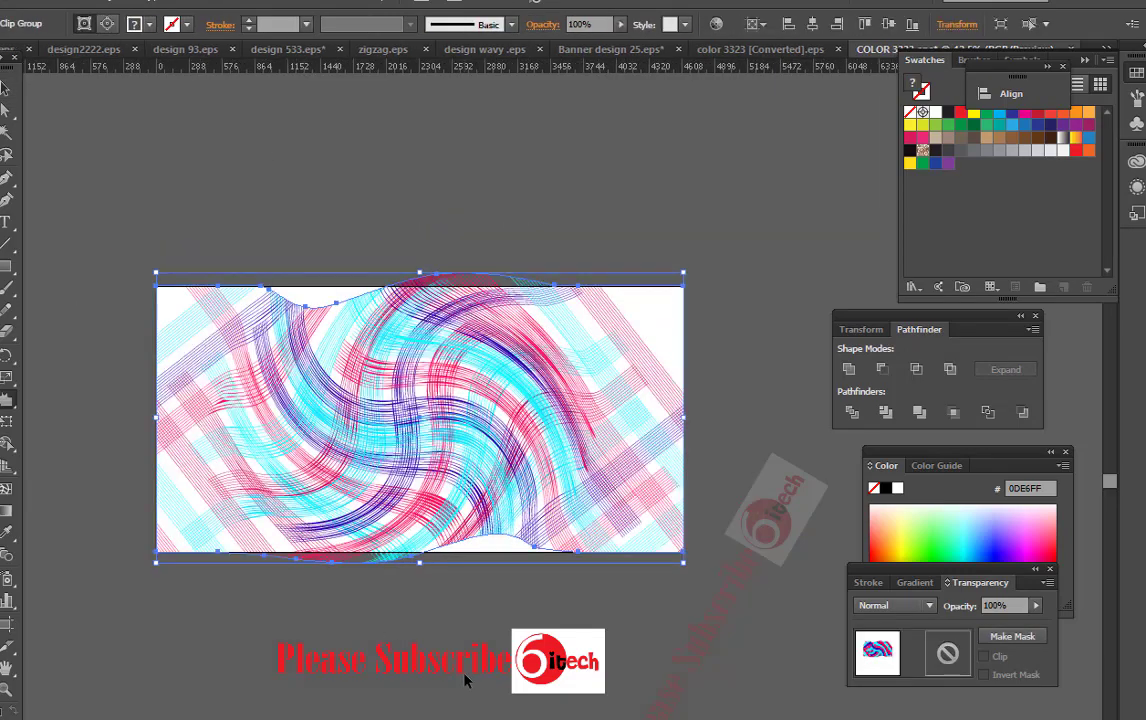
{"action": "key", "text": "ctrl+z"}
{"action": "key", "text": "ctrl+z"}
{"action": "key", "text": "ctrl+z"}
{"action": "key", "text": "ctrl+z"}
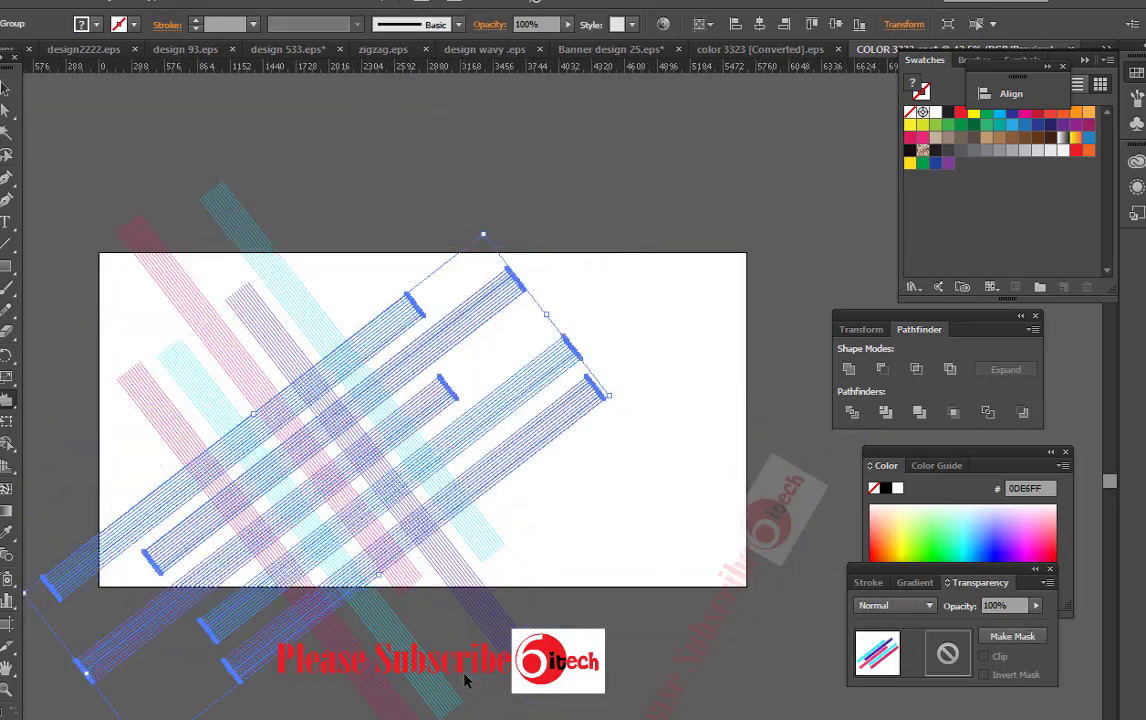
Restore the stripes, shift stripe bundles up-left, and draw a rectangle across the artboard.
{"action": "key", "text": "ctrl+z"}
{"action": "key", "text": "ctrl+z"}
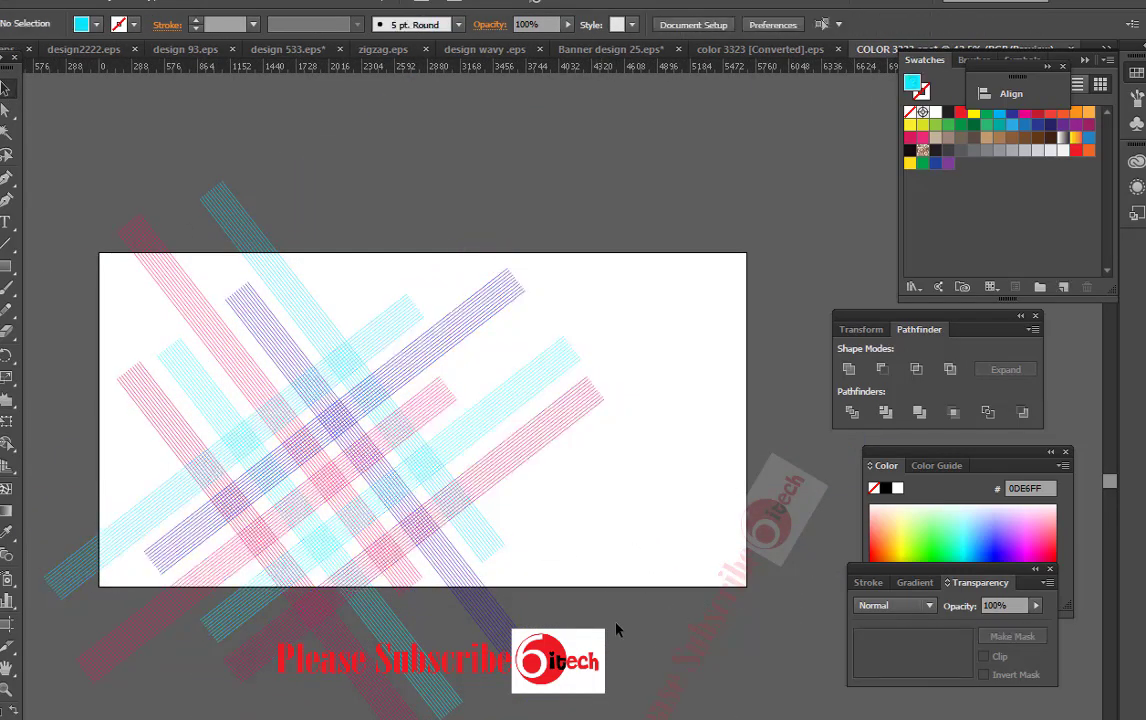
{"action": "key", "text": "ctrl+z"}
{"action": "key", "text": "ctrl+shift+z"}
{"action": "key", "text": "ctrl+shift+z"}
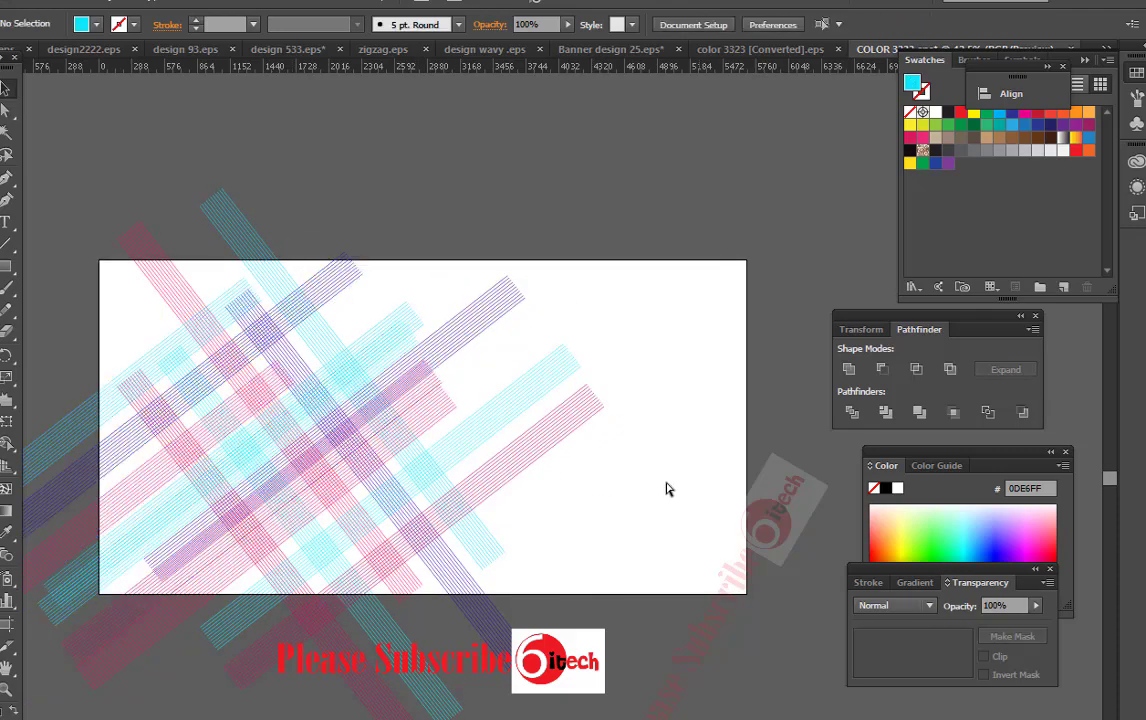
{"action": "key", "text": "ctrl+shift+z"}
{"action": "mouse_move", "coordinate": [442, 414]}
{"action": "left_mouse_down"}
{"action": "mouse_move", "coordinate": [323, 287]}
{"action": "mouse_move", "coordinate": [397, 369]}
{"action": "left_mouse_up"}
{"action": "left_click", "coordinate": [660, 578]}
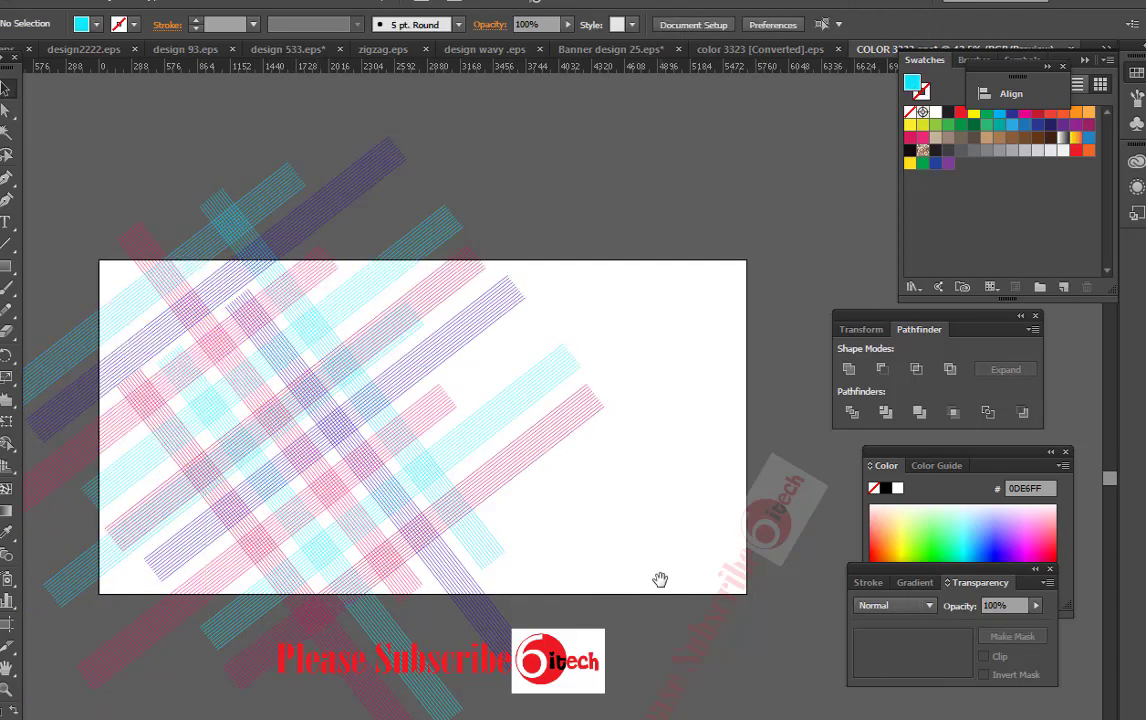
{"action": "left_click_drag", "start_coordinate": [660, 578], "coordinate": [655, 555]}
{"action": "left_click", "coordinate": [5, 268]}
{"action": "left_click_drag", "start_coordinate": [103, 251], "coordinate": [815, 543]}
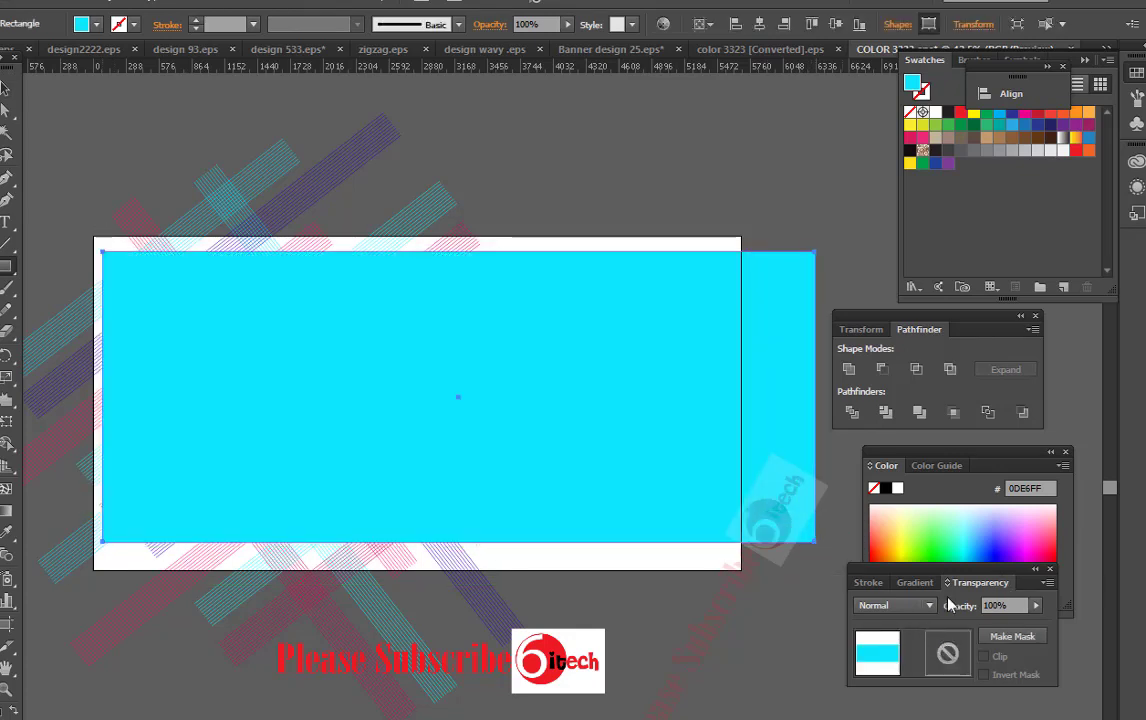
Fill the rectangle dark grey and send it behind the stripe bands.
{"action": "left_click_drag", "start_coordinate": [896, 452], "coordinate": [876, 346]}
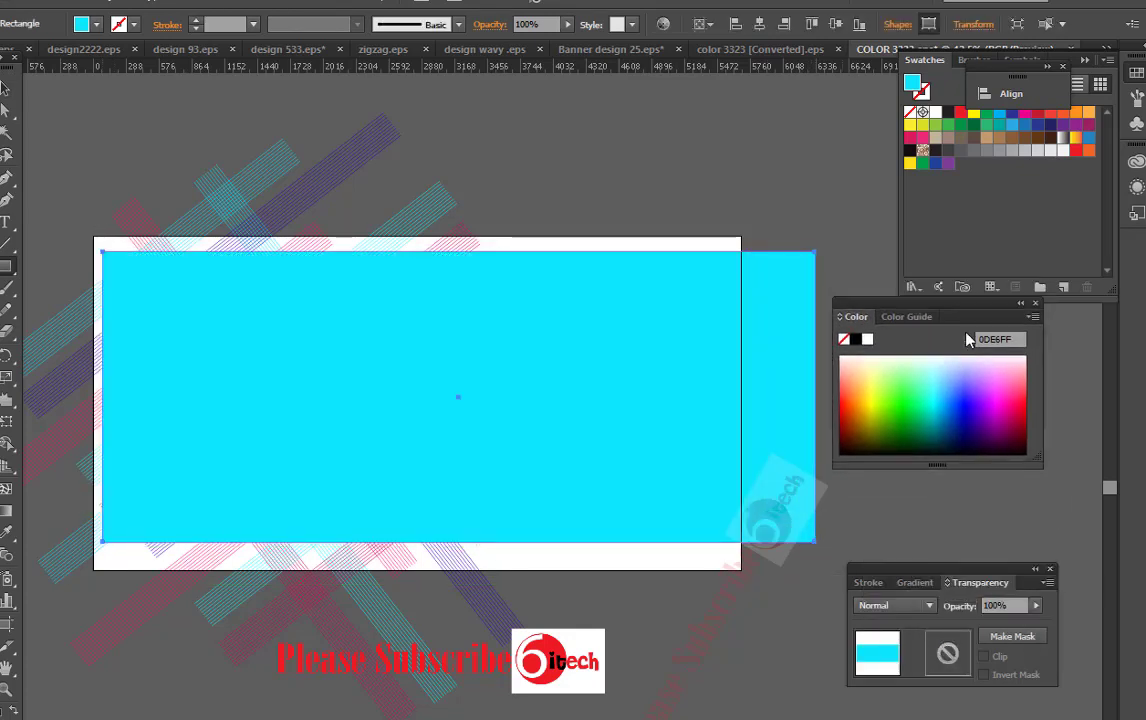
{"action": "left_click", "coordinate": [1050, 137]}
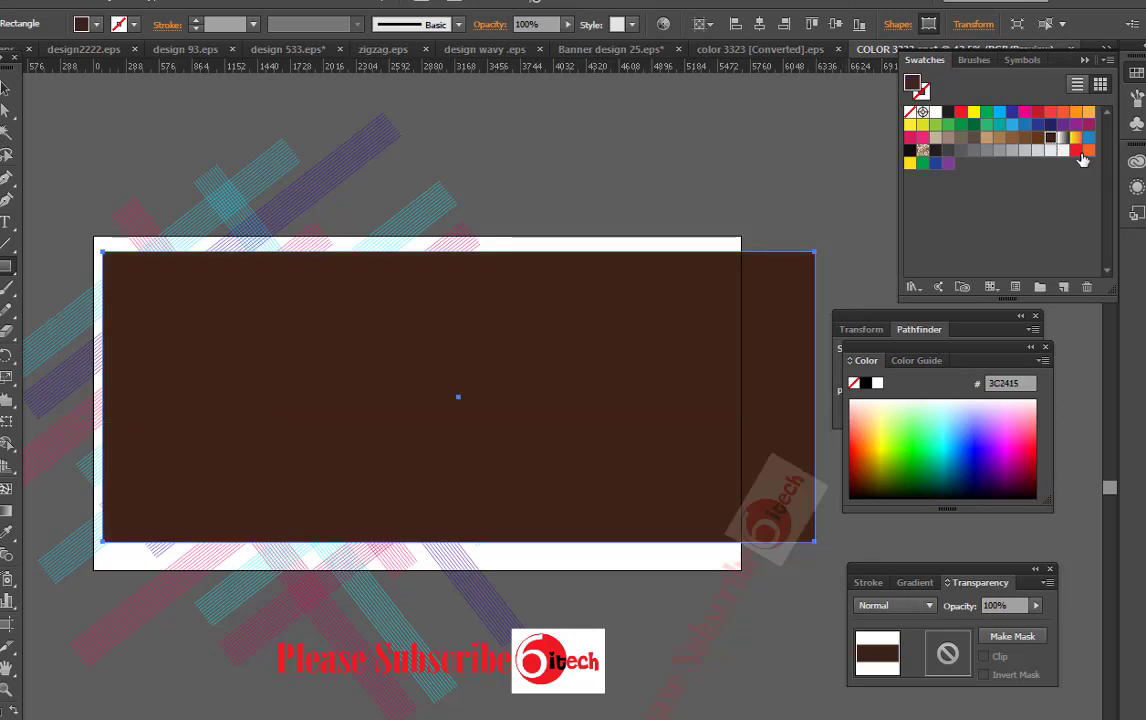
{"action": "left_click", "coordinate": [948, 150]}
{"action": "right_click", "coordinate": [655, 357]}
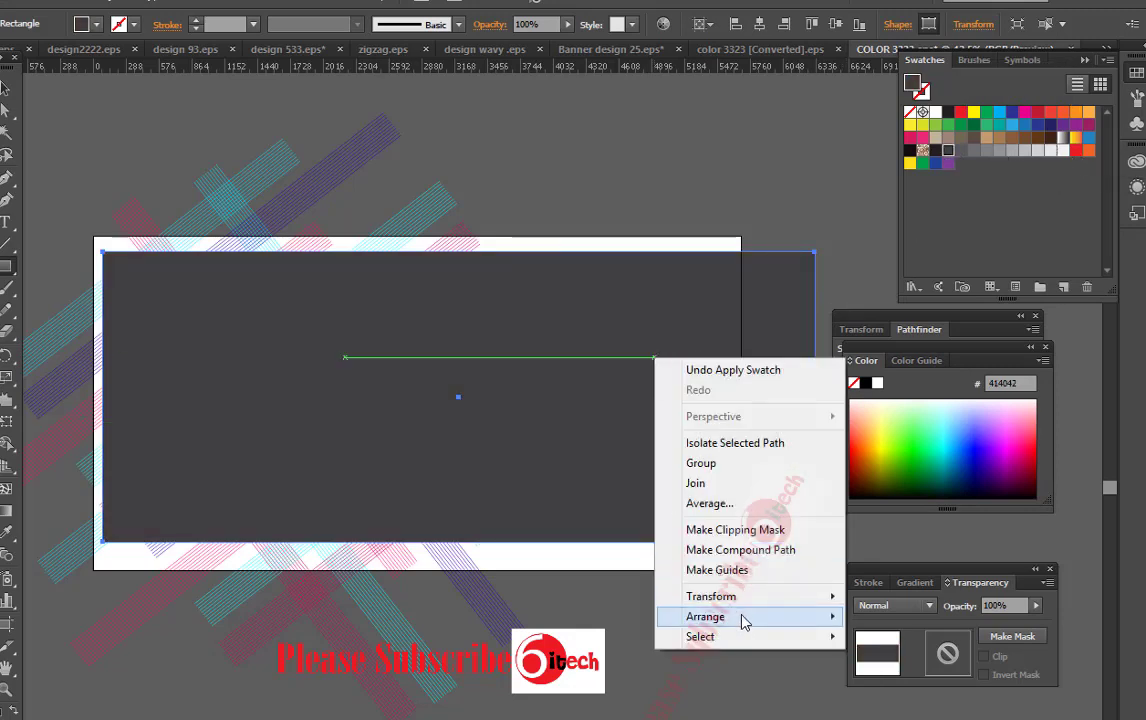
{"action": "left_click", "coordinate": [903, 678]}
{"action": "left_click", "coordinate": [903, 677]}
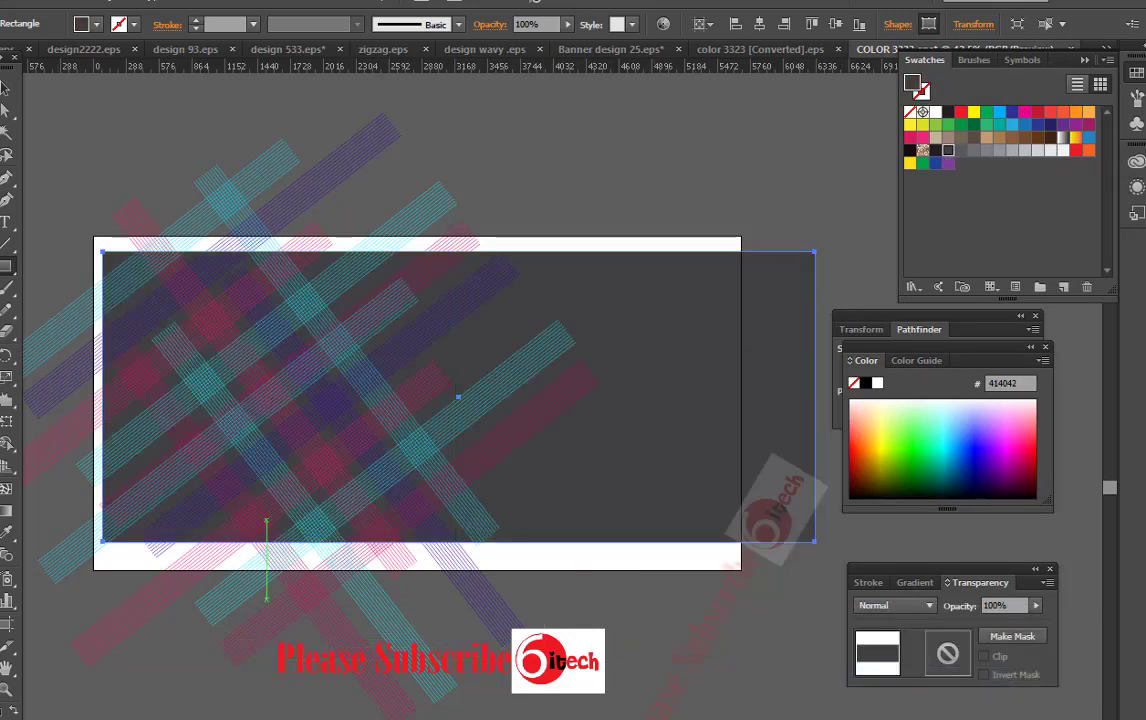
Nudge the grey rectangle and stretch its bottom edge further down.
{"action": "left_click", "coordinate": [5, 88]}
{"action": "left_click_drag", "start_coordinate": [622, 427], "coordinate": [619, 417]}
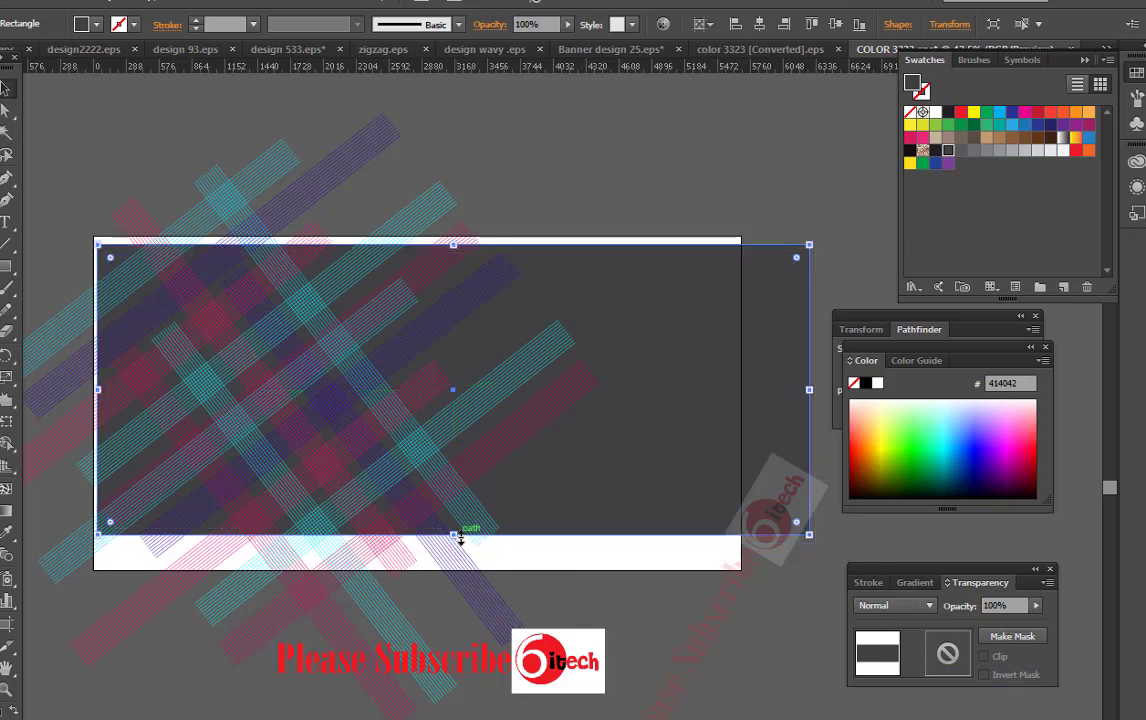
{"action": "left_click_drag", "start_coordinate": [455, 535], "coordinate": [453, 557]}
Clip the stripes and grey background to a new banner rectangle.
{"action": "left_click", "coordinate": [620, 685]}
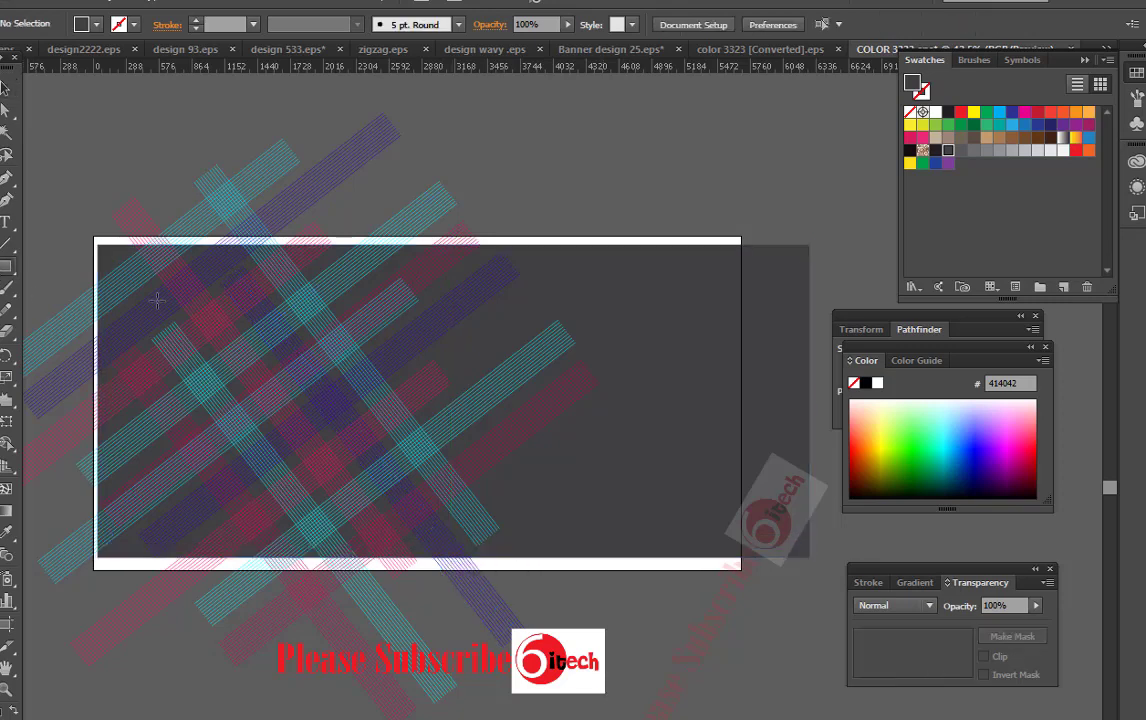
{"action": "left_click_drag", "start_coordinate": [105, 252], "coordinate": [803, 547]}
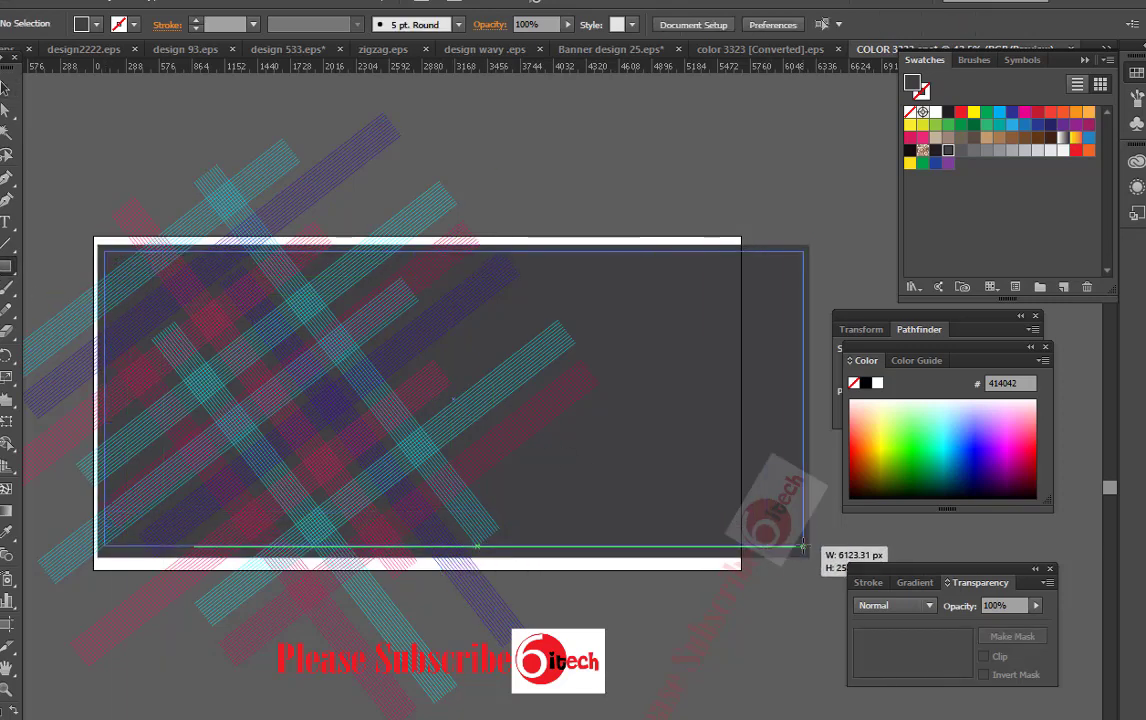
{"action": "key", "text": "ctrl+a"}
{"action": "right_click", "coordinate": [596, 389]}
{"action": "left_click", "coordinate": [655, 497]}
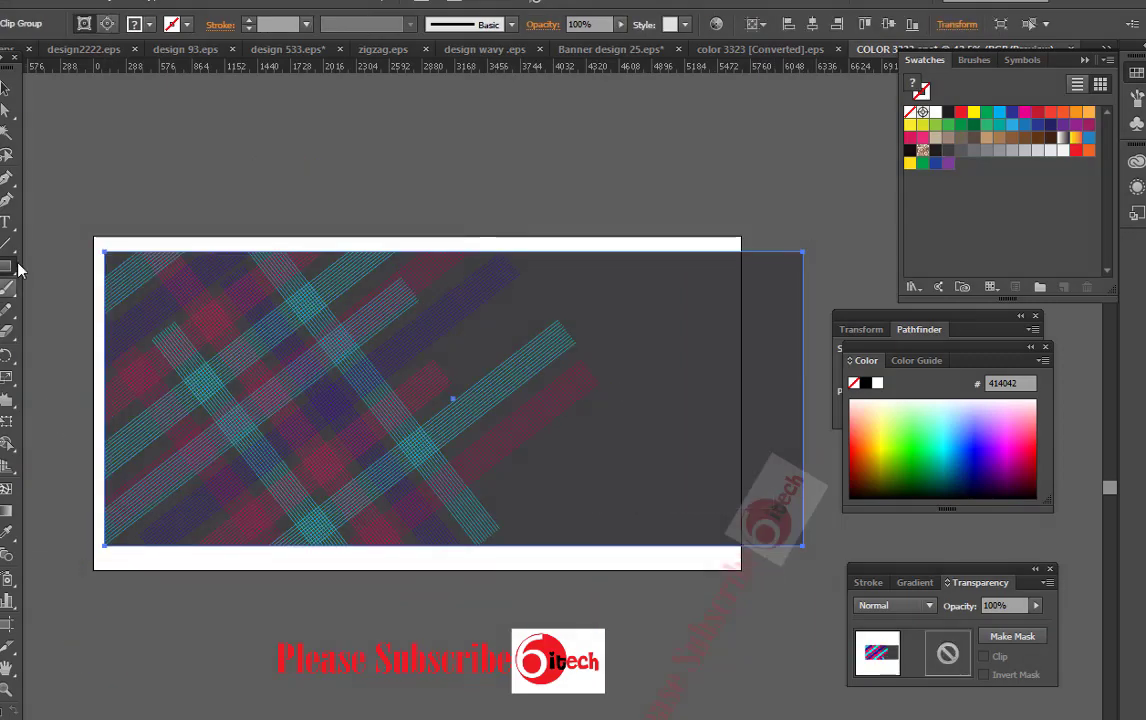
Scale the clipped banner down and fit the artboard to its bounds.
{"action": "left_click", "coordinate": [5, 624]}
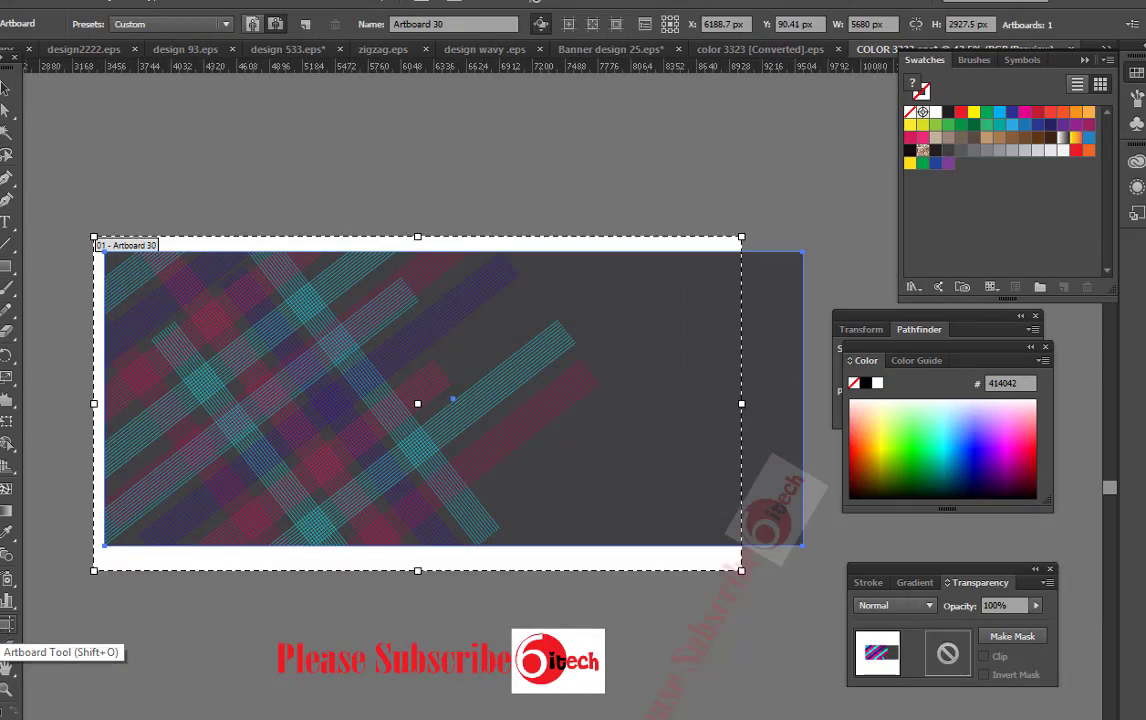
{"action": "left_click", "coordinate": [5, 88]}
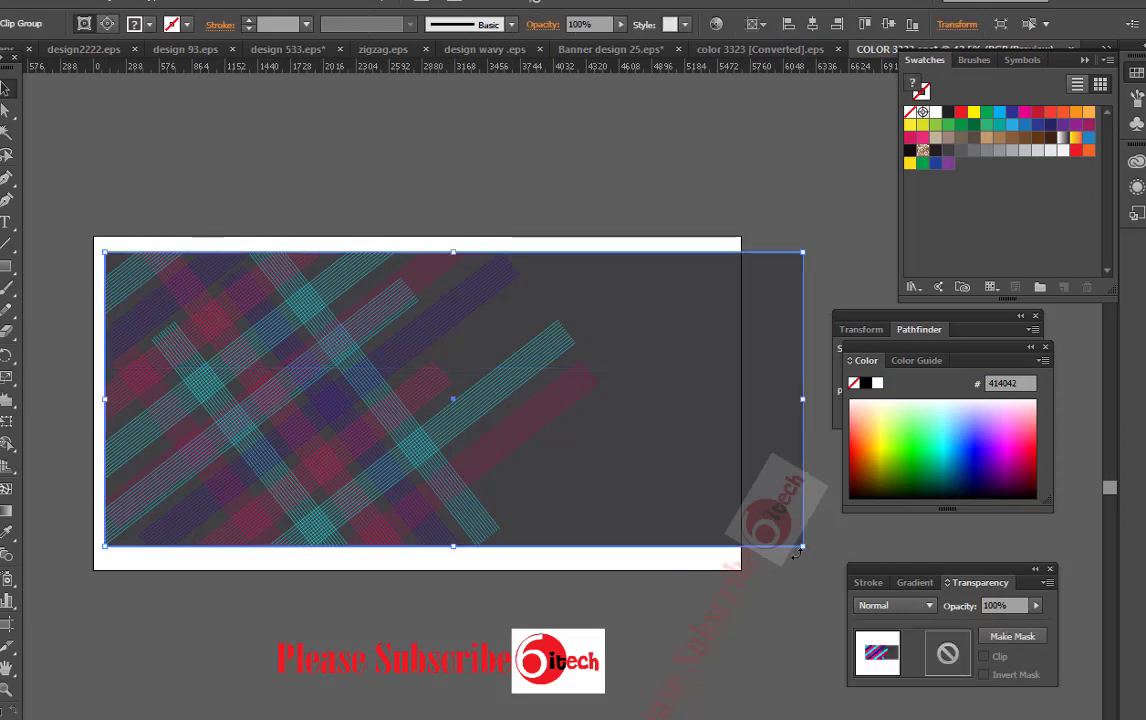
{"action": "left_click_drag", "start_coordinate": [802, 548], "coordinate": [628, 472]}
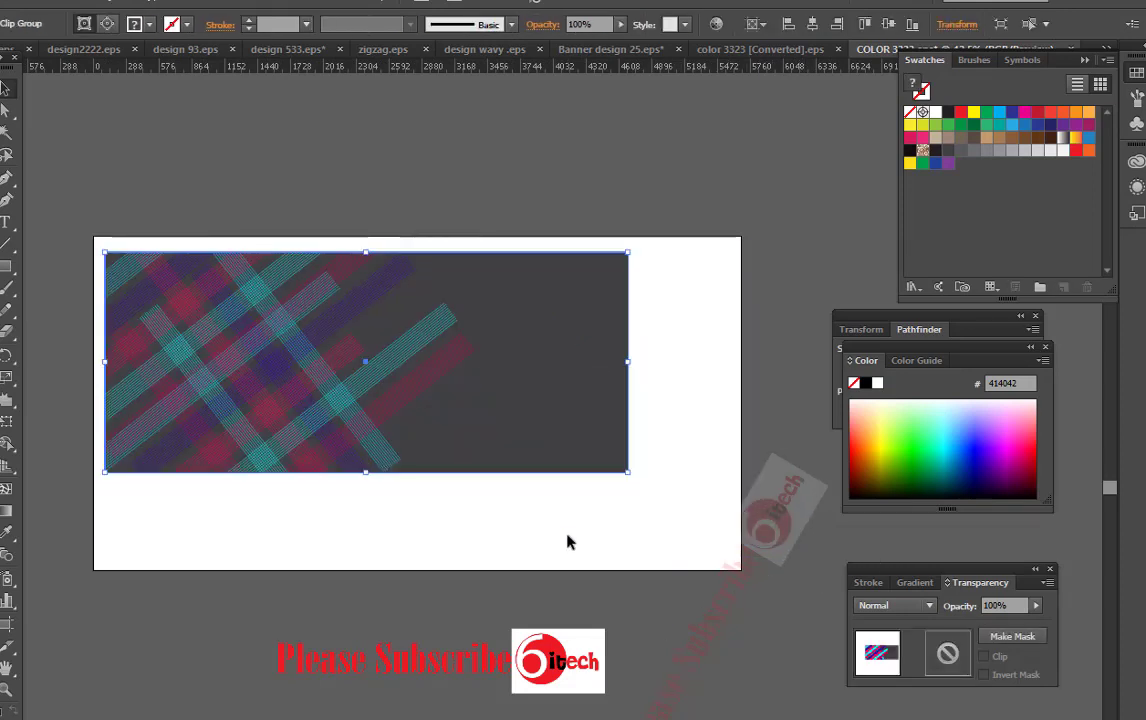
{"action": "left_click", "coordinate": [7, 625]}
{"action": "left_click", "coordinate": [172, 24]}
{"action": "left_click", "coordinate": [150, 55]}
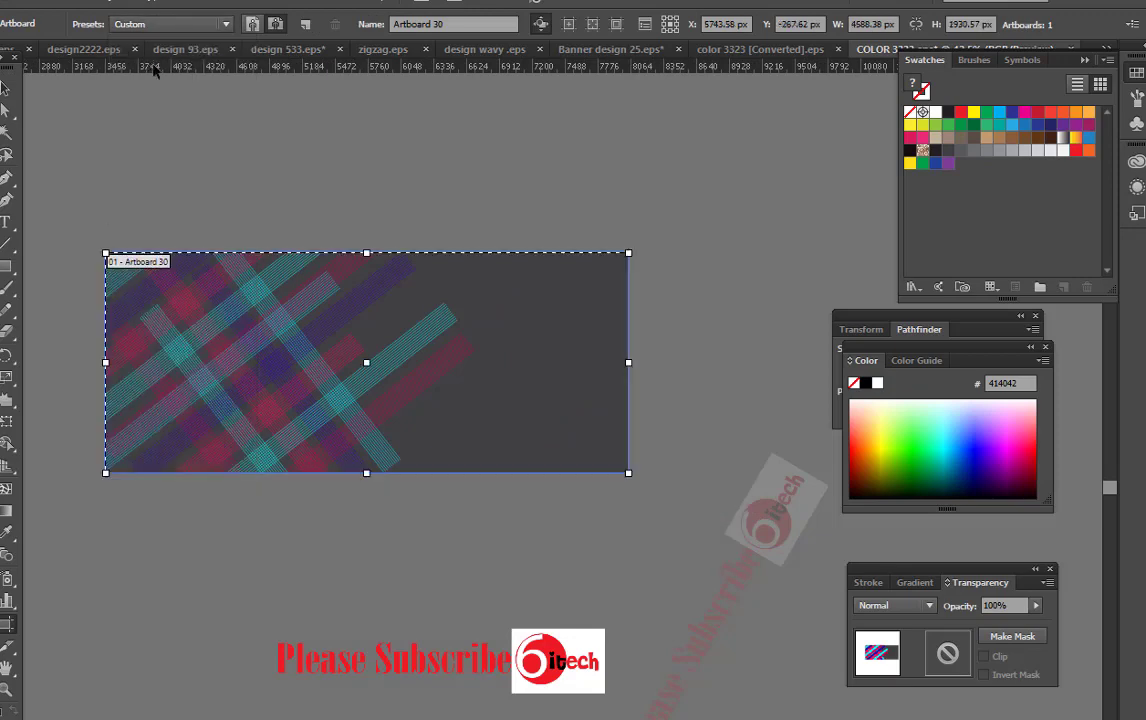
Pan the view to the banner and start Save As.
{"action": "left_click", "coordinate": [7, 672]}
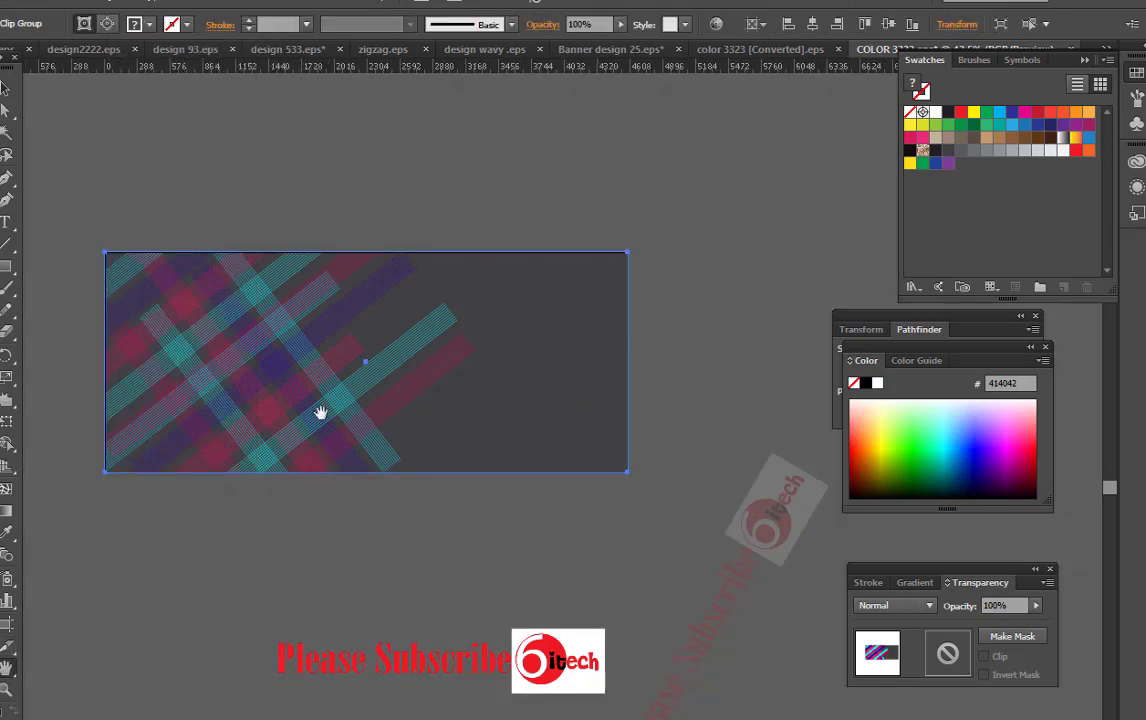
{"action": "left_click_drag", "start_coordinate": [213, 295], "coordinate": [326, 427]}
{"action": "left_click", "coordinate": [28, 2]}
{"action": "left_click", "coordinate": [90, 160]}
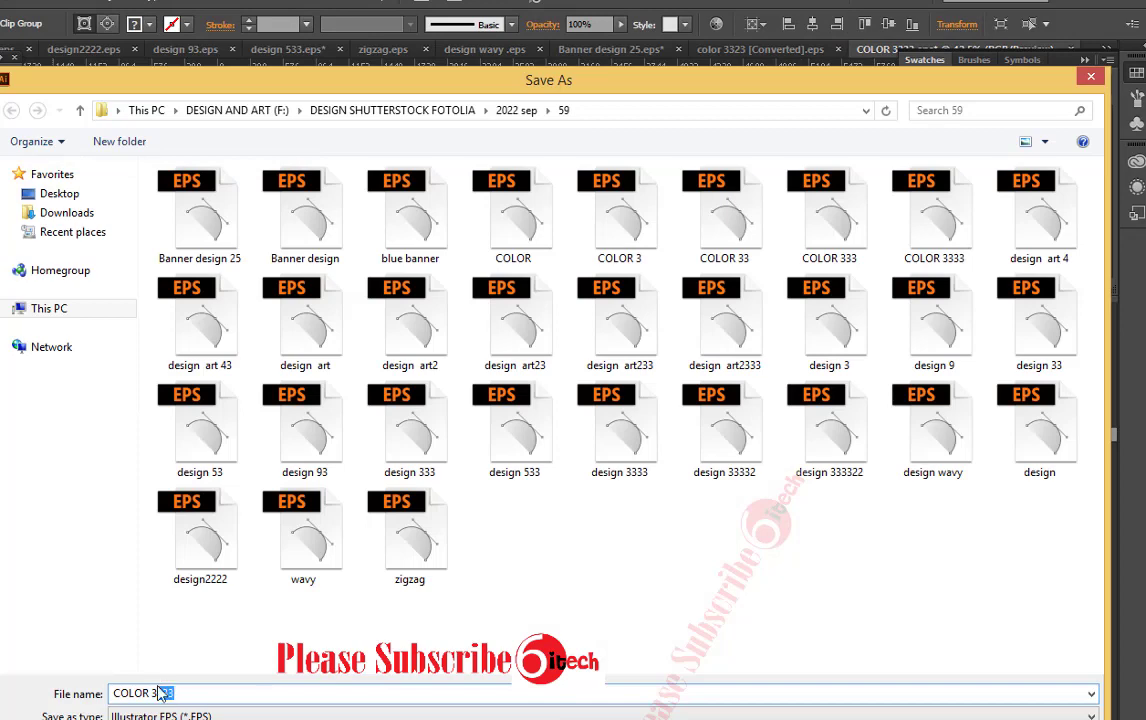
Save the banner as an Illustrator 10 EPS, accepting the compatibility warning.
{"action": "key", "text": "Return"}
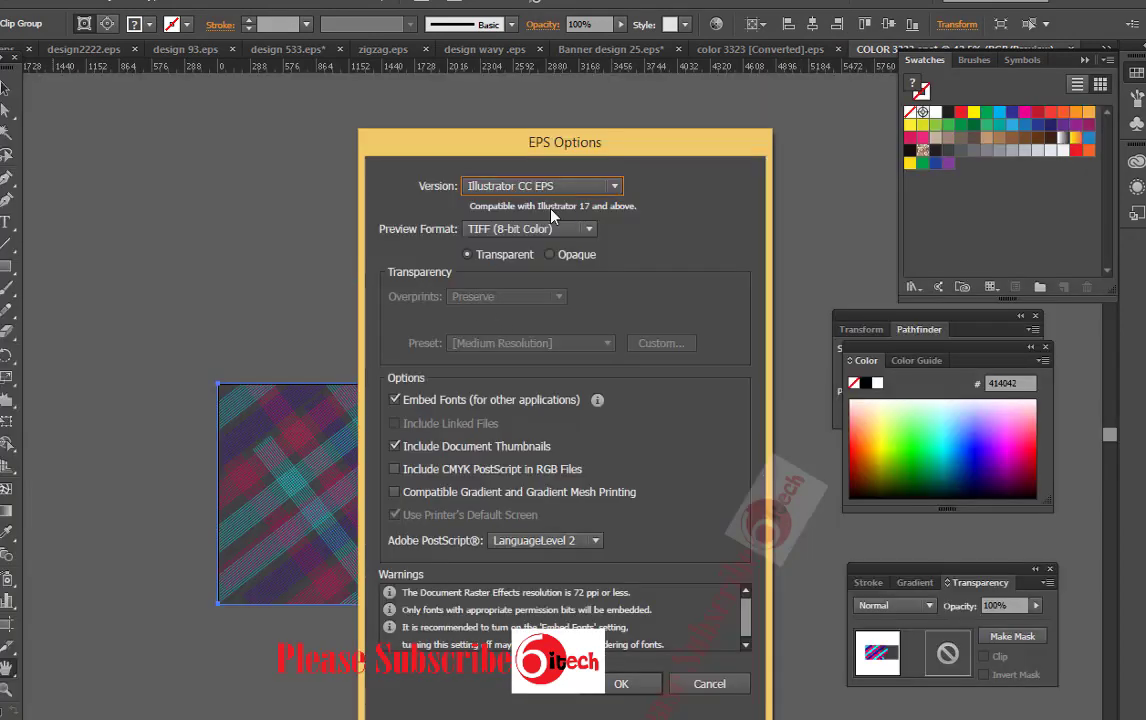
{"action": "left_click", "coordinate": [543, 188]}
{"action": "left_click", "coordinate": [486, 372]}
{"action": "left_click", "coordinate": [621, 683]}
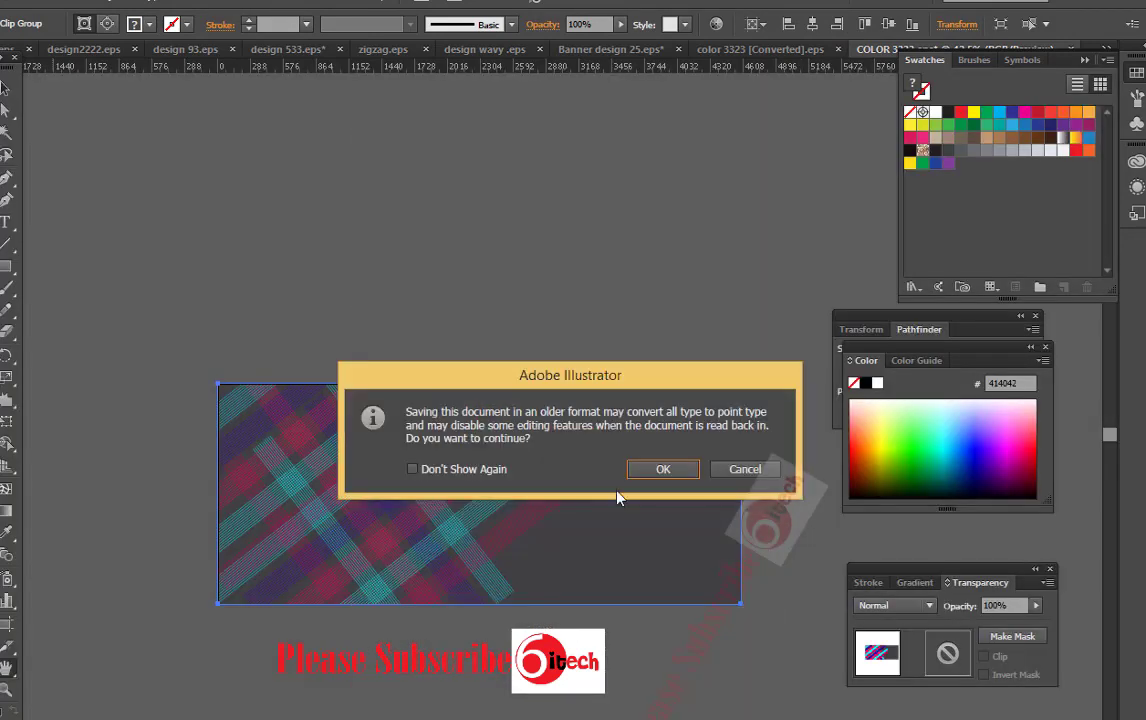
{"action": "left_click", "coordinate": [660, 468]}
{"action": "left_click", "coordinate": [450, 602]}
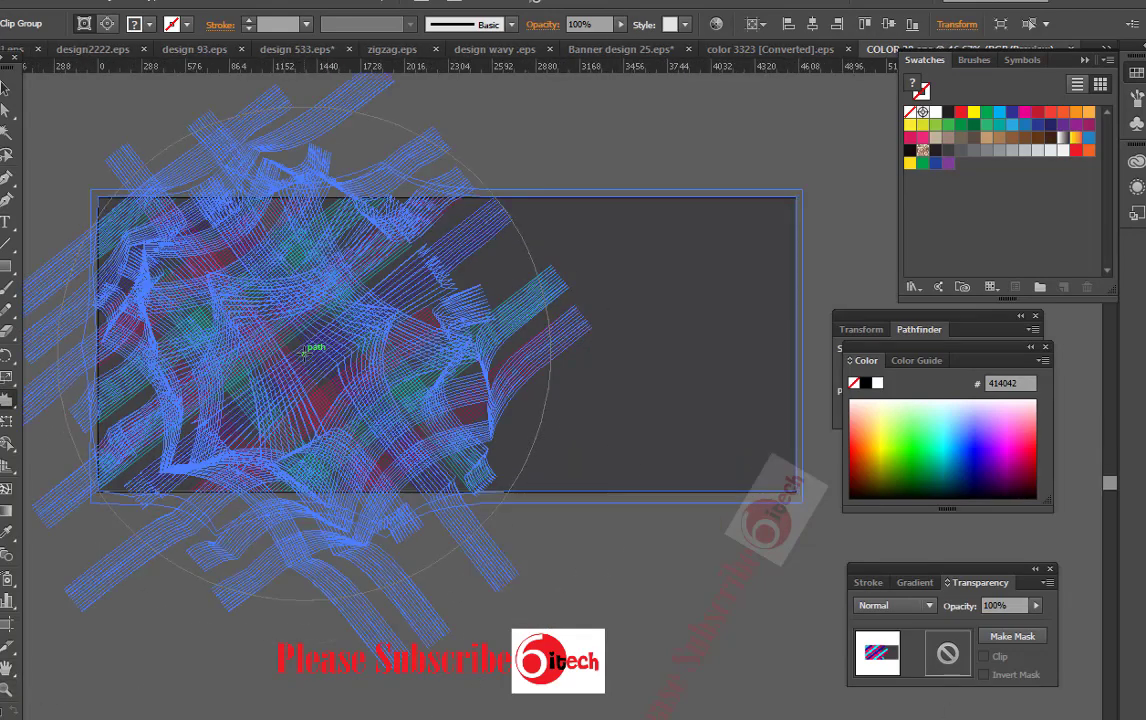
Test twirl warps at several spots on the bands, undoing each attempt.
{"action": "left_click", "coordinate": [307, 346]}
{"action": "key", "text": "ctrl+z"}
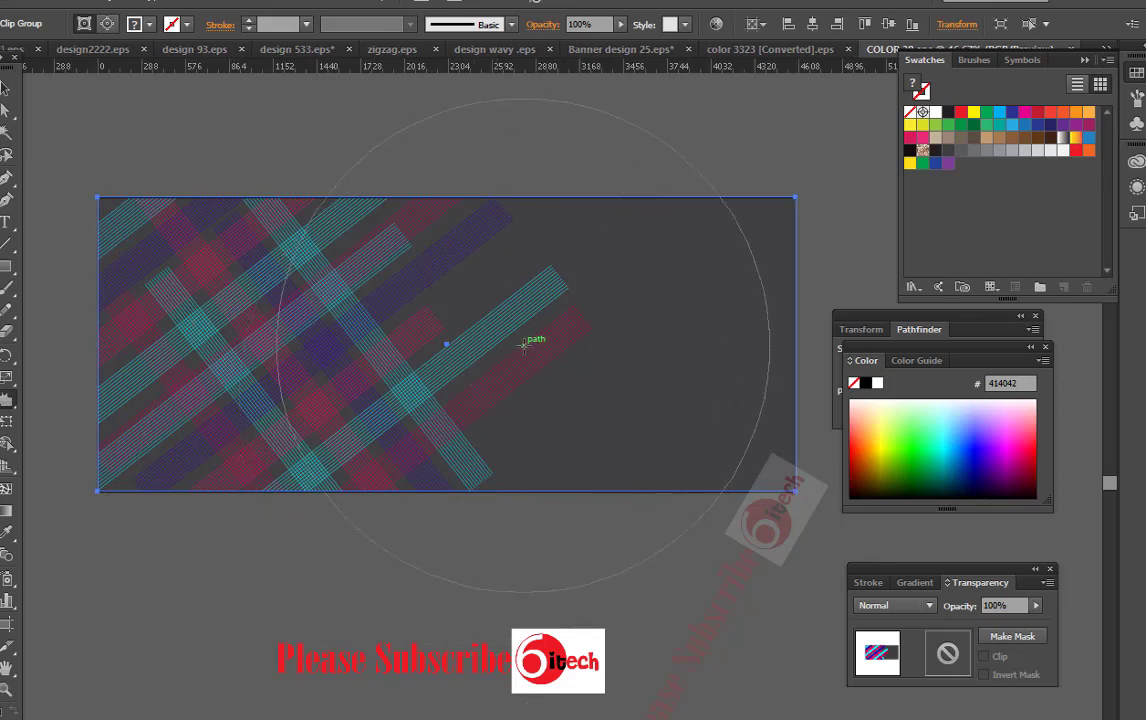
{"action": "left_click", "coordinate": [521, 345]}
{"action": "key", "text": "ctrl+z"}
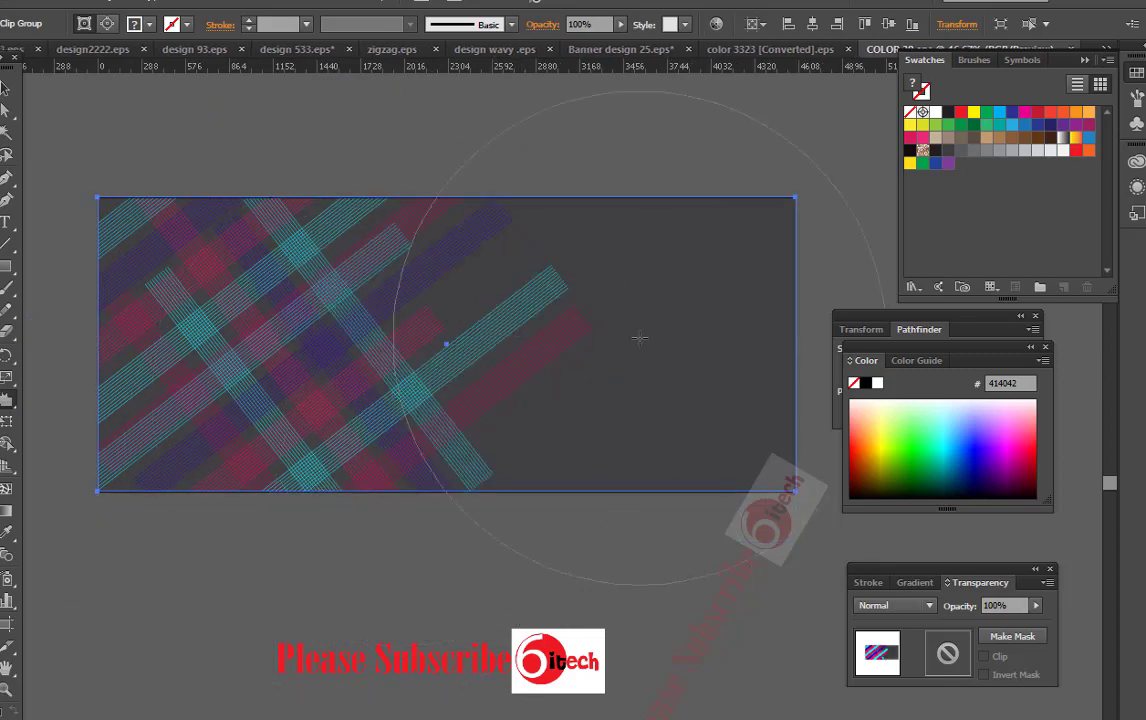
{"action": "left_click", "coordinate": [640, 335]}
{"action": "key", "text": "ctrl+z"}
{"action": "left_click", "coordinate": [306, 470]}
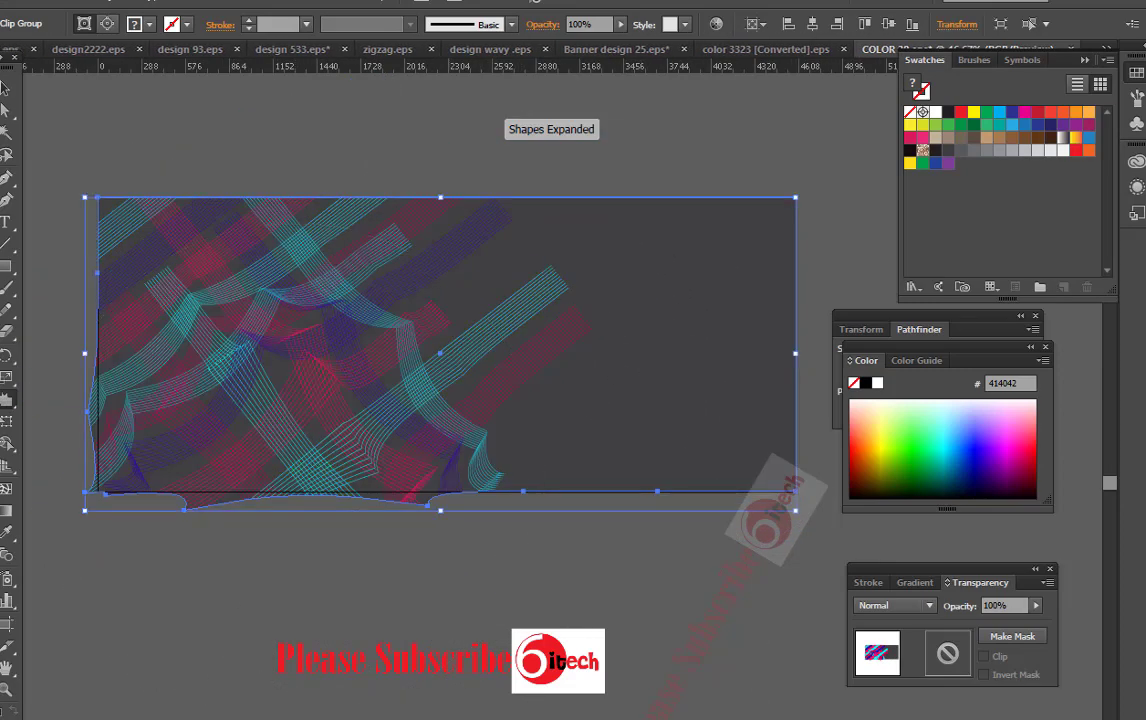
{"action": "key", "text": "ctrl+z"}
{"action": "left_click", "coordinate": [289, 371]}
{"action": "key", "text": "ctrl+z"}
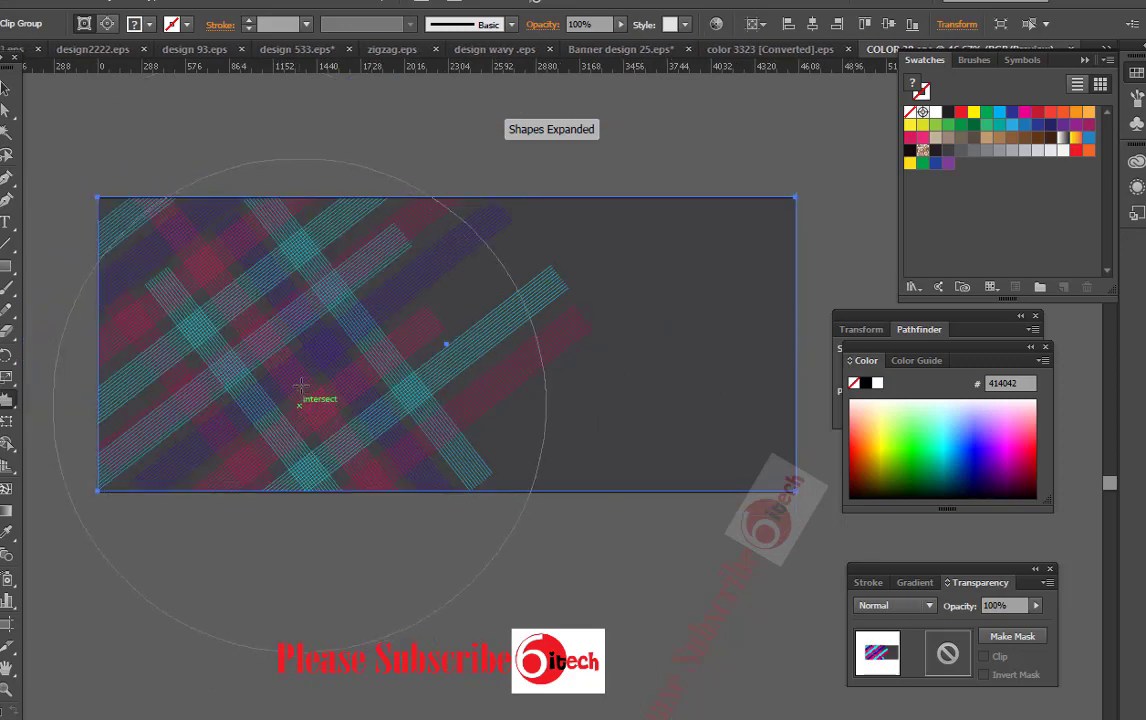
{"action": "left_click", "coordinate": [622, 417]}
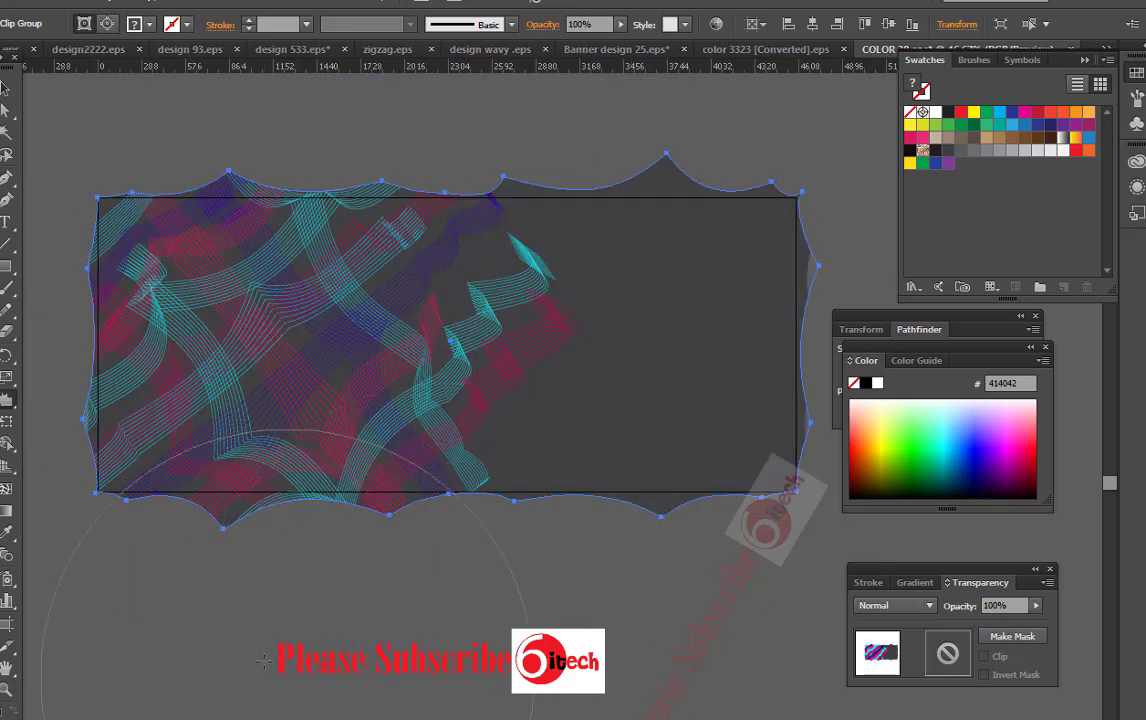
Clip the warped bands to a banner rectangle, fit the artboard, then undo.
{"action": "left_click_drag", "start_coordinate": [110, 211], "coordinate": [776, 481]}
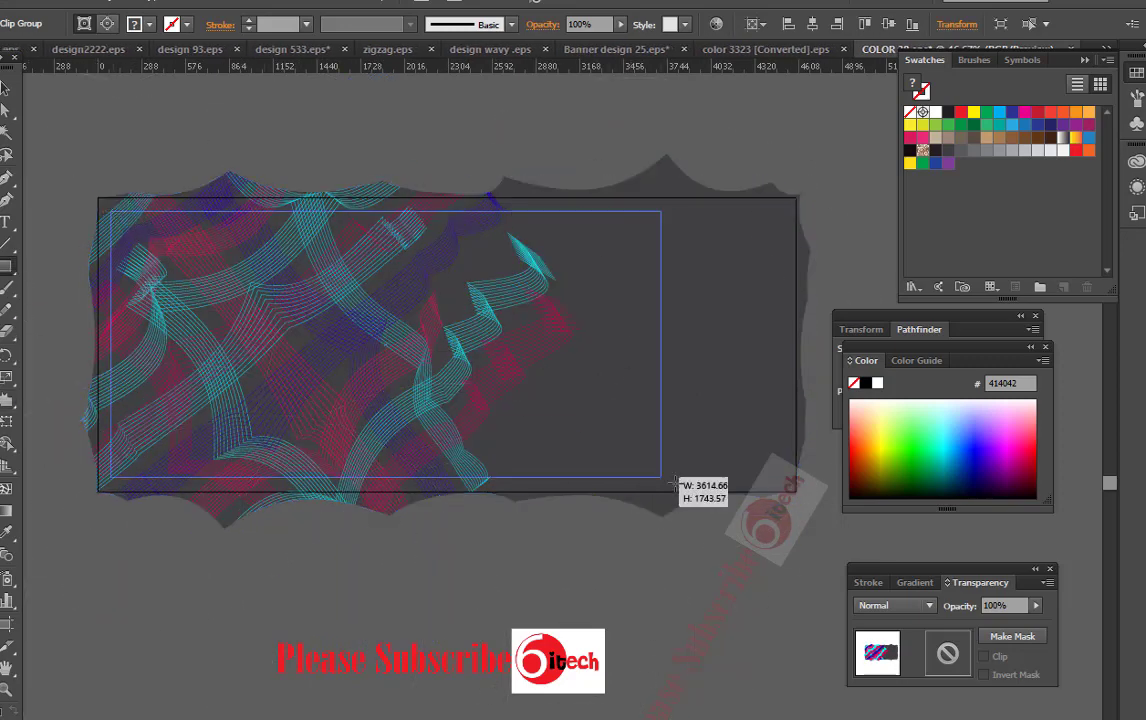
{"action": "right_click", "coordinate": [527, 358]}
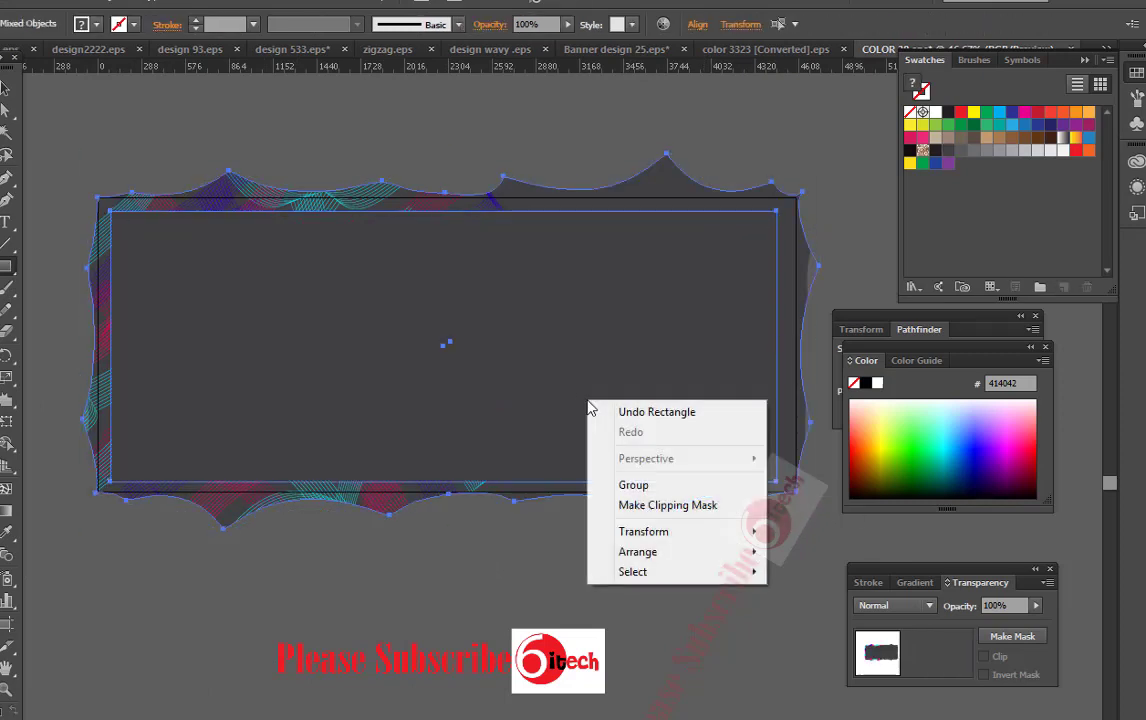
{"action": "left_click", "coordinate": [600, 474]}
{"action": "key", "text": "shift+o"}
{"action": "left_click", "coordinate": [172, 23]}
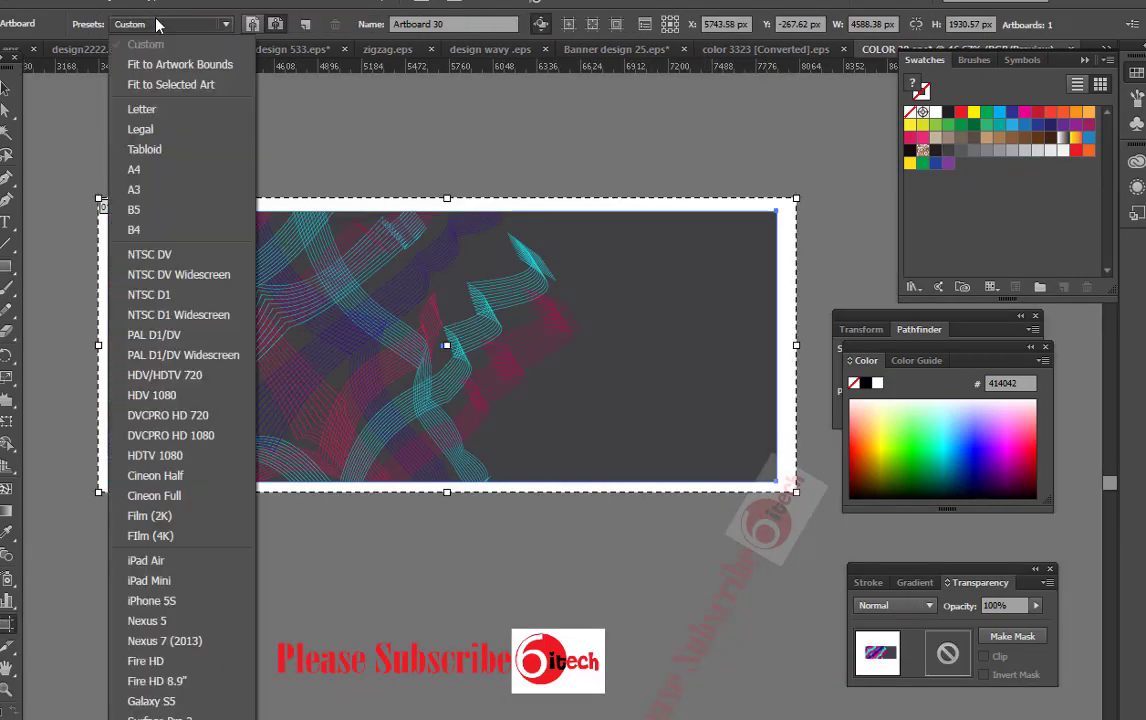
{"action": "left_click", "coordinate": [137, 64]}
{"action": "key", "text": "v"}
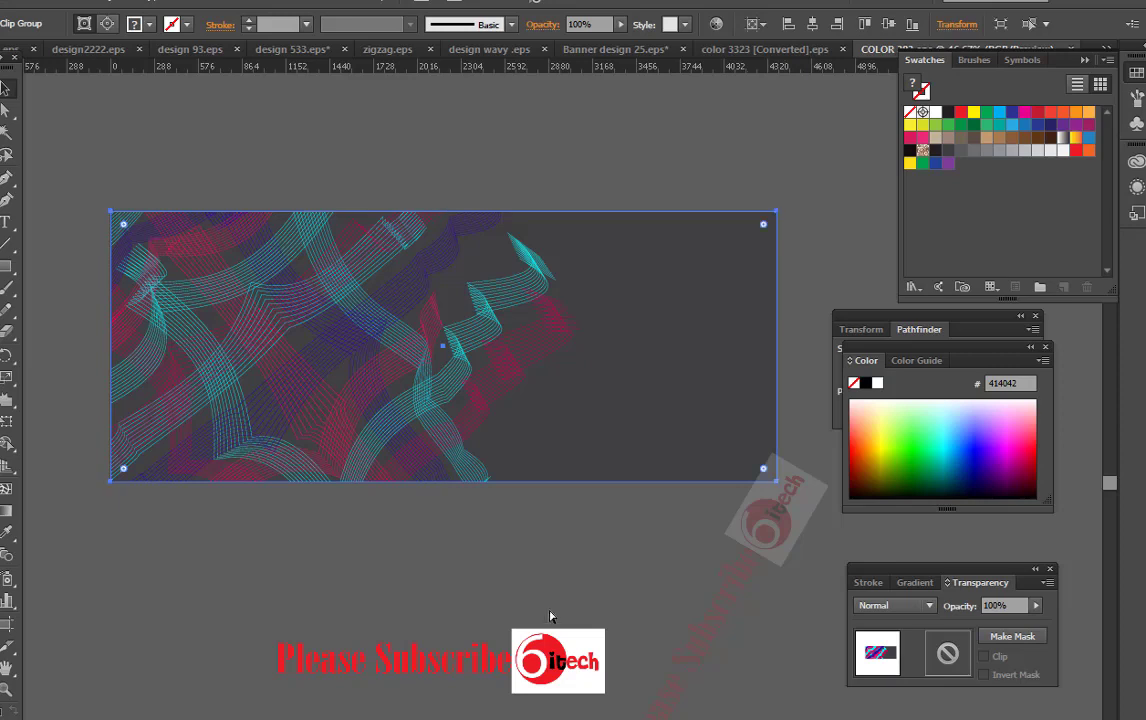
{"action": "key", "text": "ctrl+z"}
Undo to the straight plaid, release its clipping mask, and move the blue stripes up-right.
{"action": "key", "text": "ctrl+z"}
{"action": "key", "text": "ctrl+z"}
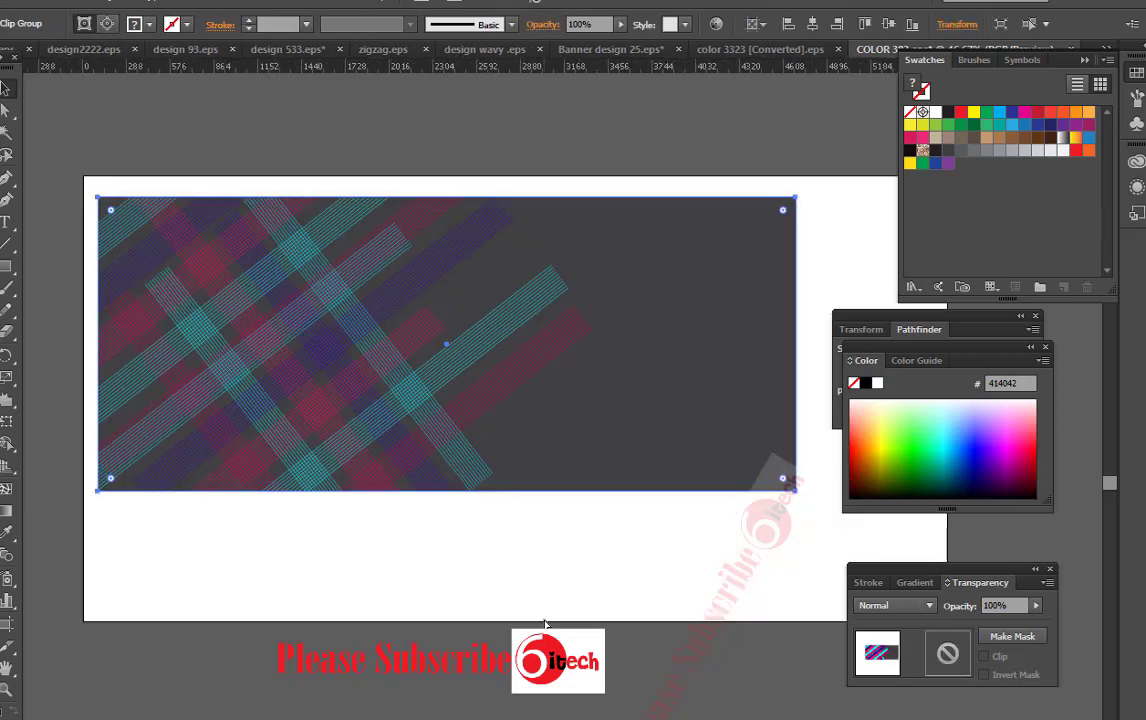
{"action": "key", "text": "ctrl+z"}
{"action": "key", "text": "ctrl+z"}
{"action": "right_click", "coordinate": [452, 450]}
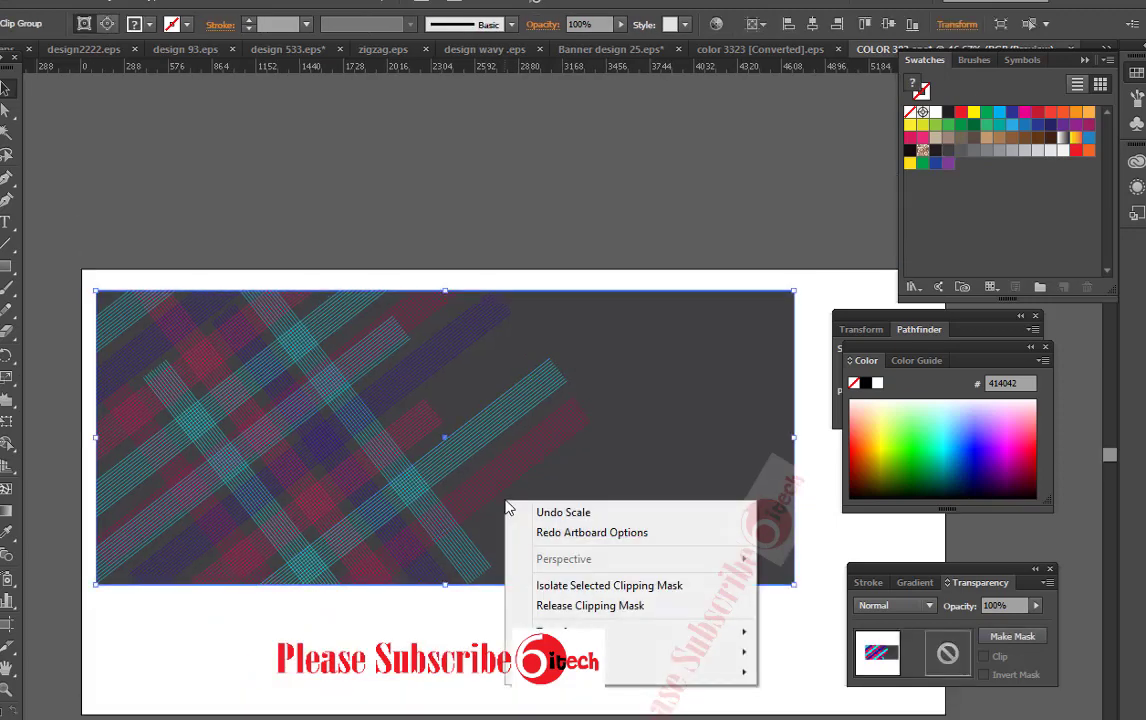
{"action": "left_click", "coordinate": [575, 604]}
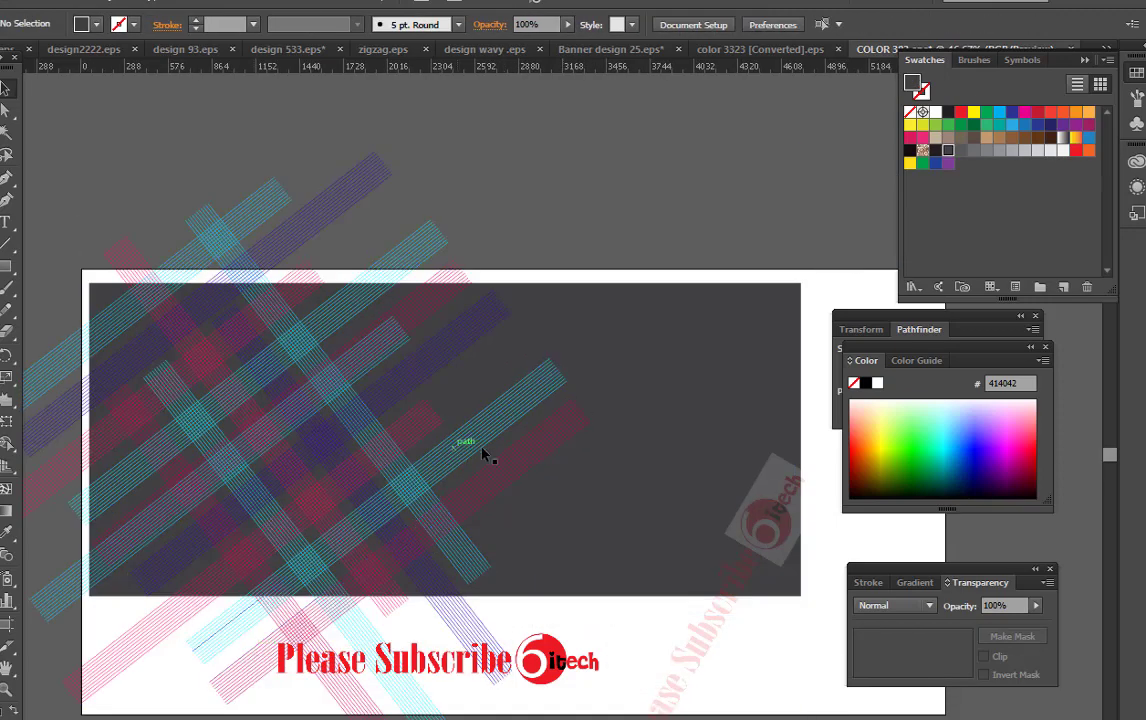
{"action": "left_click_drag", "start_coordinate": [483, 455], "coordinate": [652, 395]}
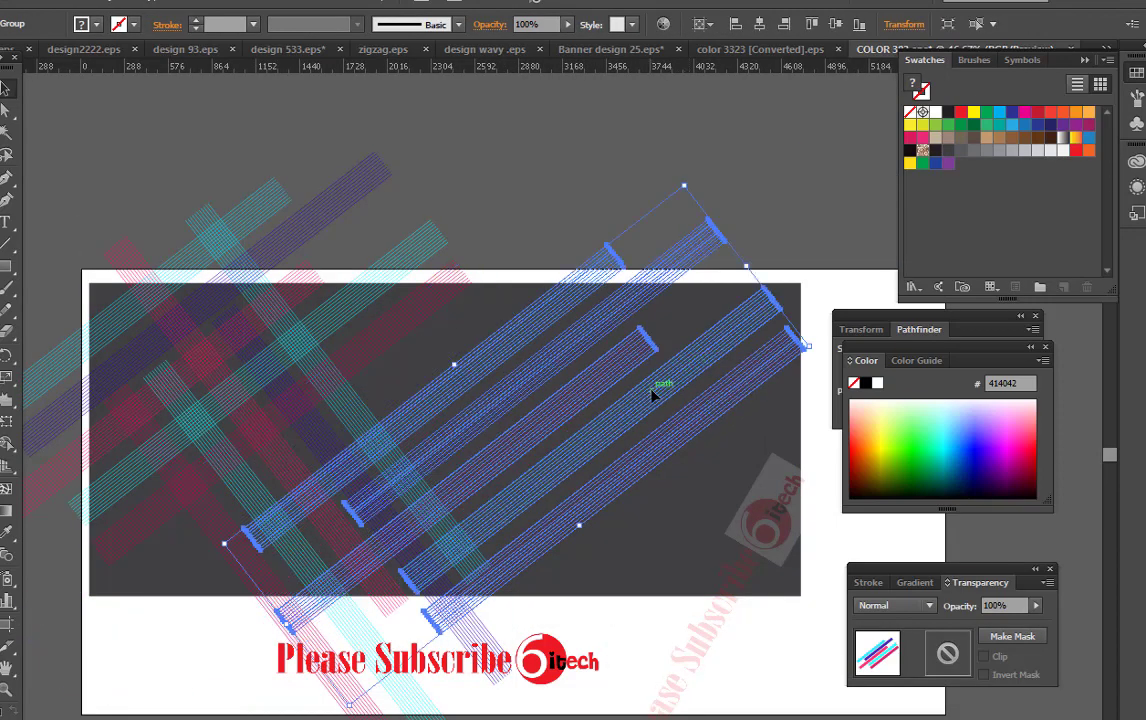
{"action": "left_click_drag", "start_coordinate": [7, 403], "coordinate": [77, 417]}
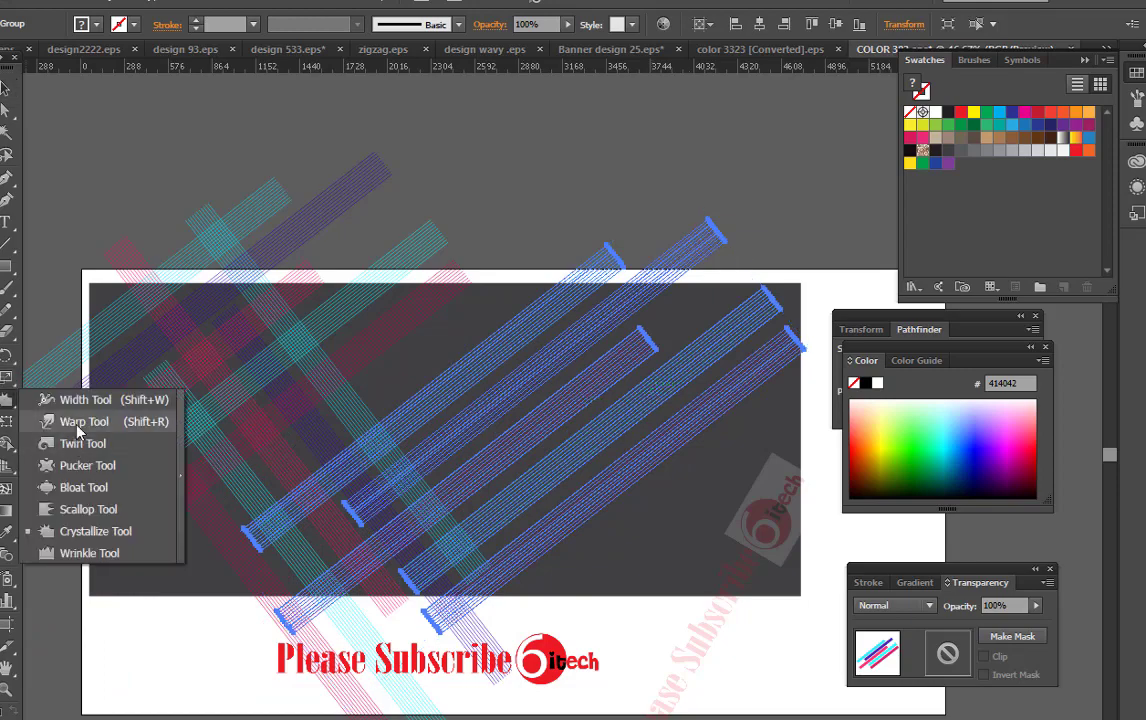
Warp the blue stripe group into flowing S-shaped waves.
{"action": "mouse_move", "coordinate": [545, 512]}
{"action": "left_mouse_down"}
{"action": "mouse_move", "coordinate": [490, 437]}
{"action": "mouse_move", "coordinate": [524, 448]}
{"action": "mouse_move", "coordinate": [668, 412]}
{"action": "mouse_move", "coordinate": [617, 332]}
{"action": "mouse_move", "coordinate": [500, 500]}
{"action": "left_mouse_up"}
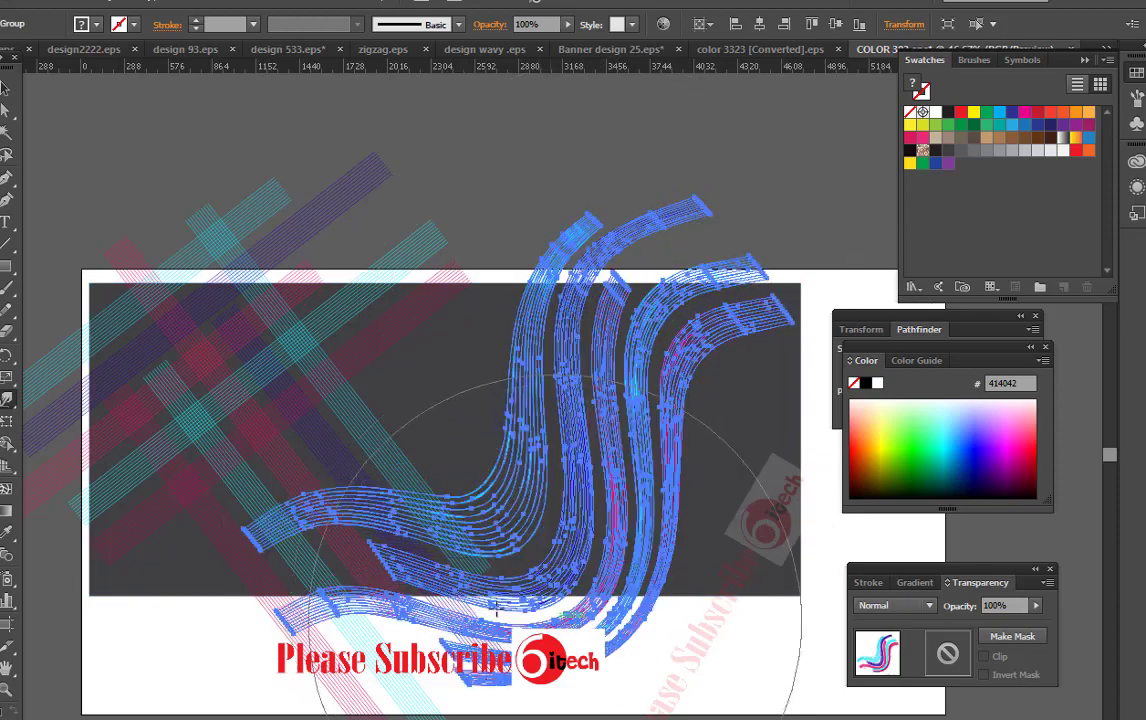
{"action": "left_click", "coordinate": [5, 88]}
{"action": "left_click", "coordinate": [637, 688]}
Move the wavy stripe group to the banner's right edge and deselect it.
{"action": "left_click_drag", "start_coordinate": [600, 600], "coordinate": [678, 610]}
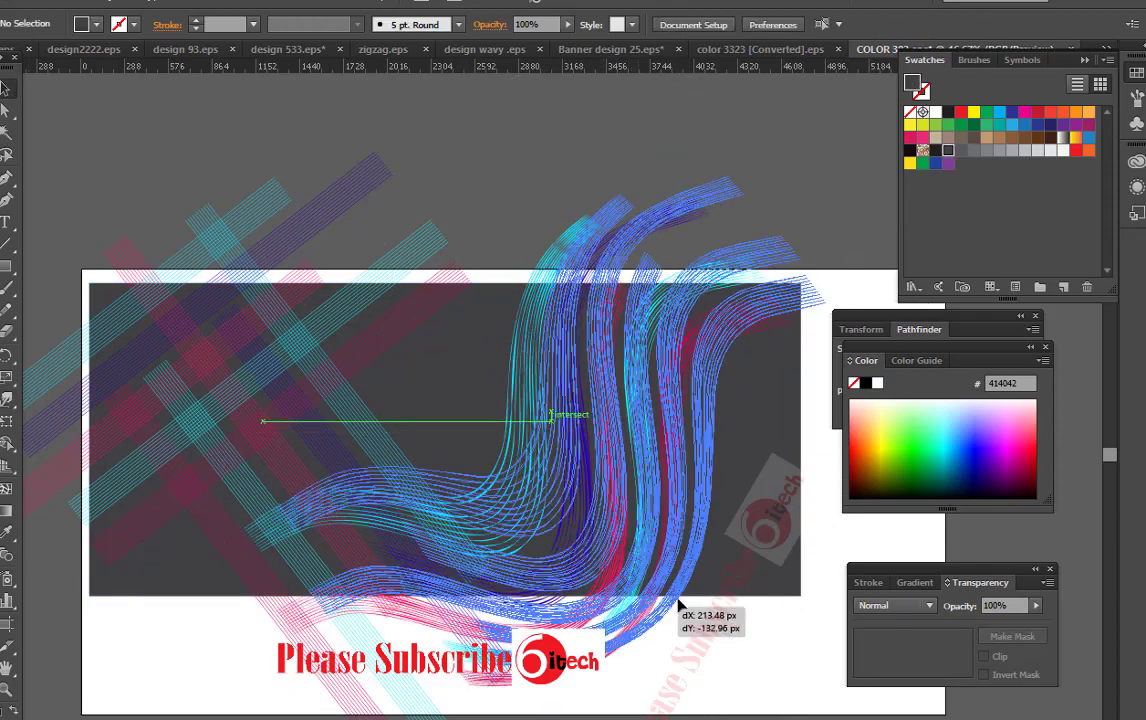
{"action": "key", "text": "ctrl+shift+a"}
{"action": "left_click_drag", "start_coordinate": [449, 529], "coordinate": [458, 565]}
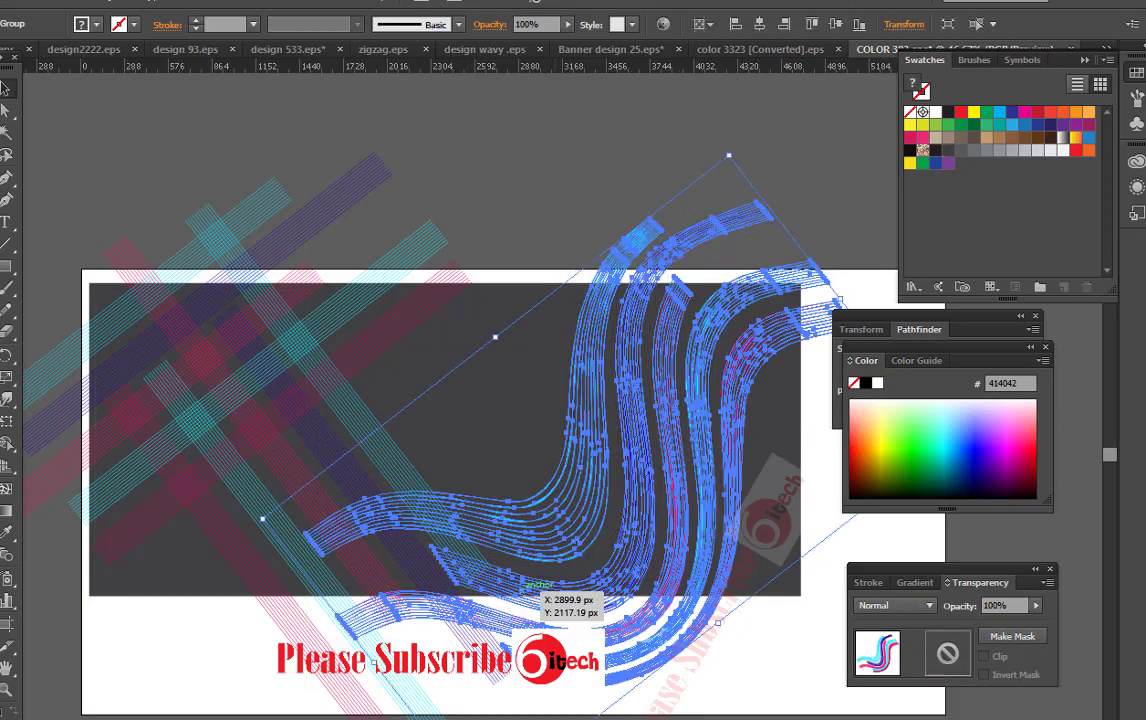
{"action": "mouse_move", "coordinate": [462, 385]}
{"action": "left_mouse_down"}
{"action": "mouse_move", "coordinate": [757, 492]}
{"action": "mouse_move", "coordinate": [883, 492]}
{"action": "left_mouse_up"}
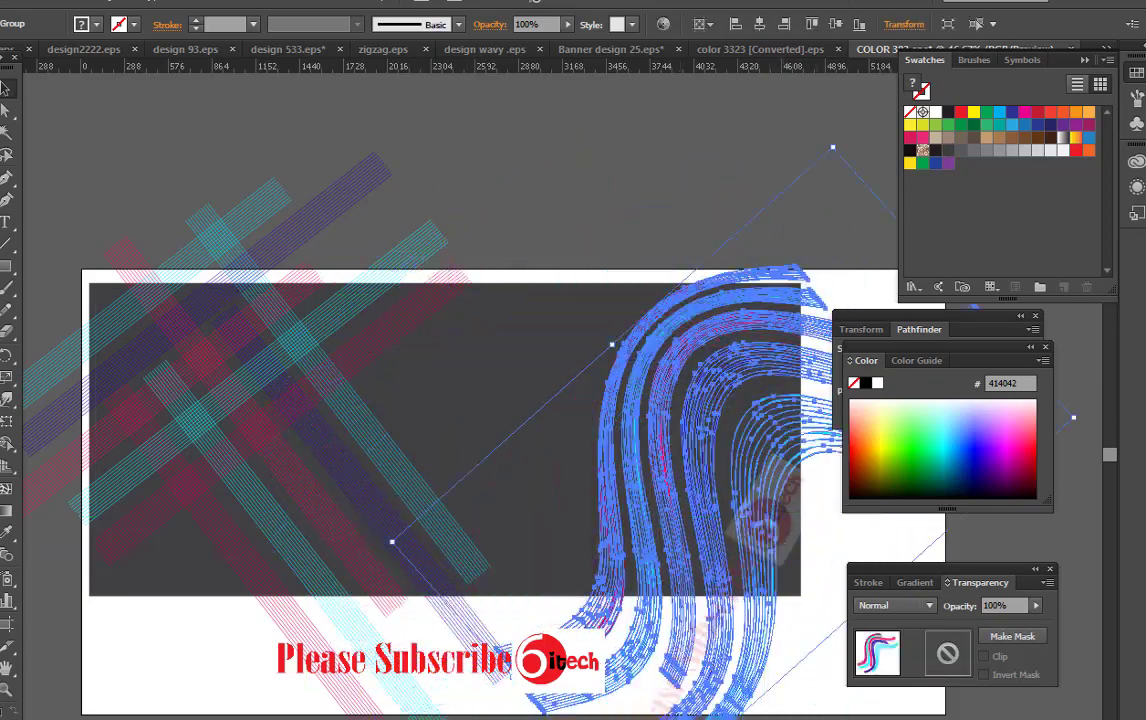
{"action": "key", "text": "ctrl+shift+a"}
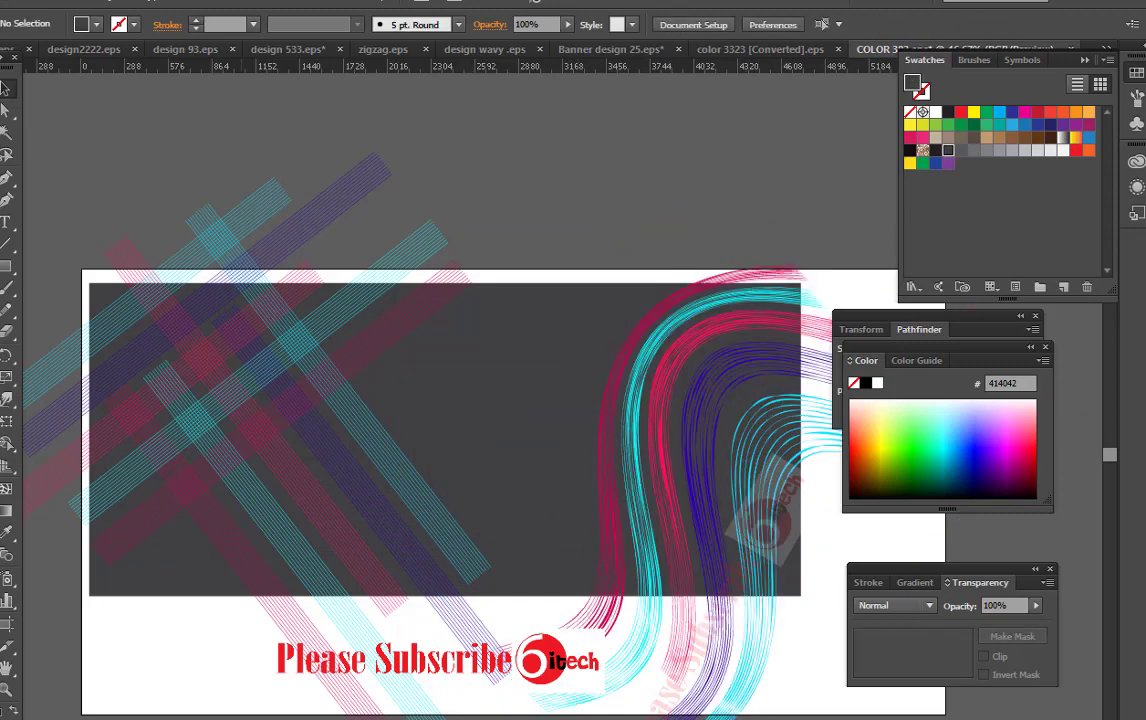
Reposition the diagonal line groups and dark rectangle, and clear the stray empty rectangle.
{"action": "left_click", "coordinate": [252, 470]}
{"action": "left_click_drag", "start_coordinate": [478, 436], "coordinate": [478, 462]}
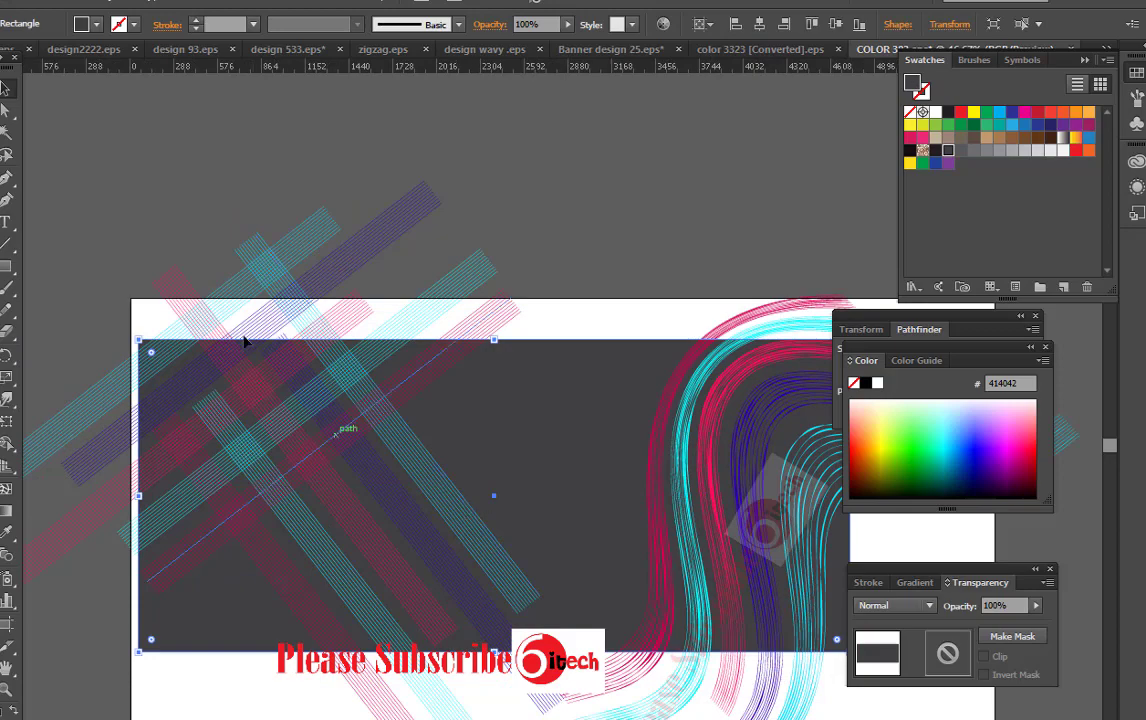
{"action": "left_click_drag", "start_coordinate": [397, 228], "coordinate": [491, 466]}
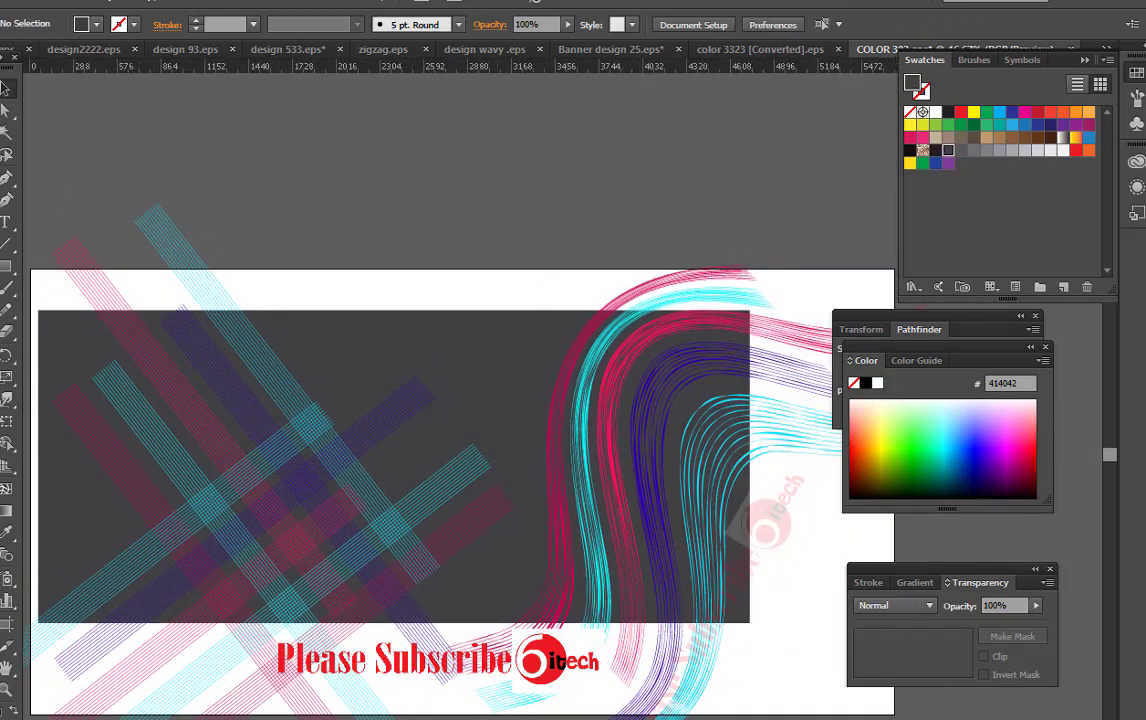
{"action": "left_click_drag", "start_coordinate": [424, 674], "coordinate": [442, 608]}
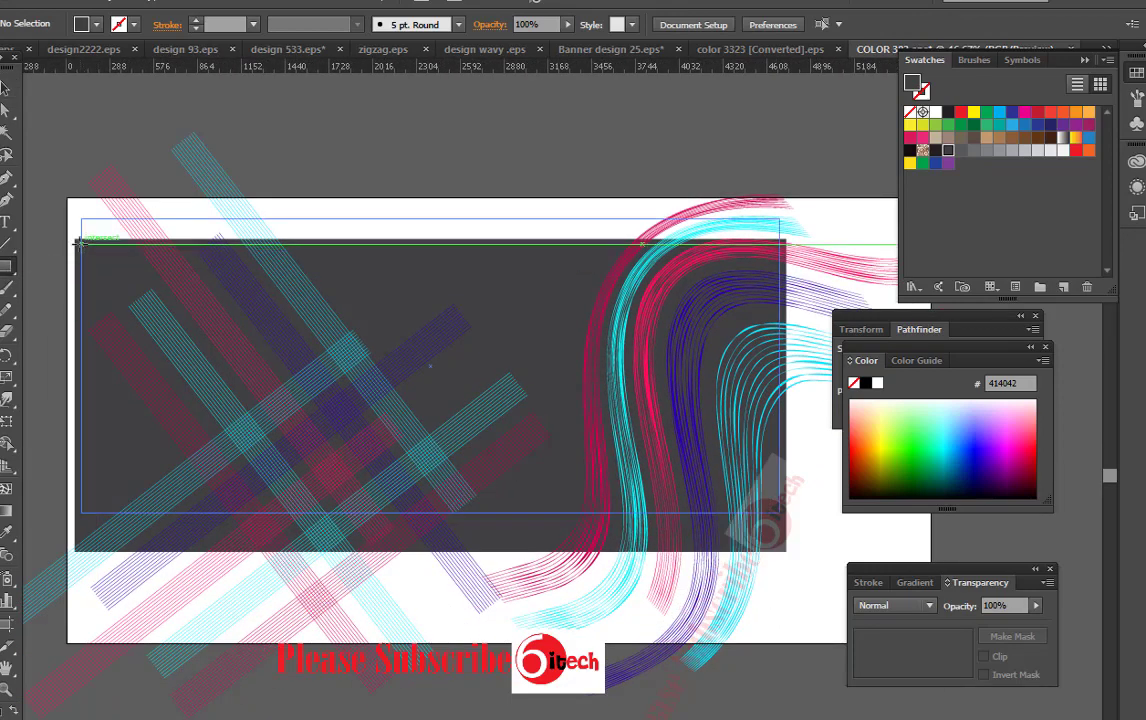
{"action": "left_click", "coordinate": [192, 226]}
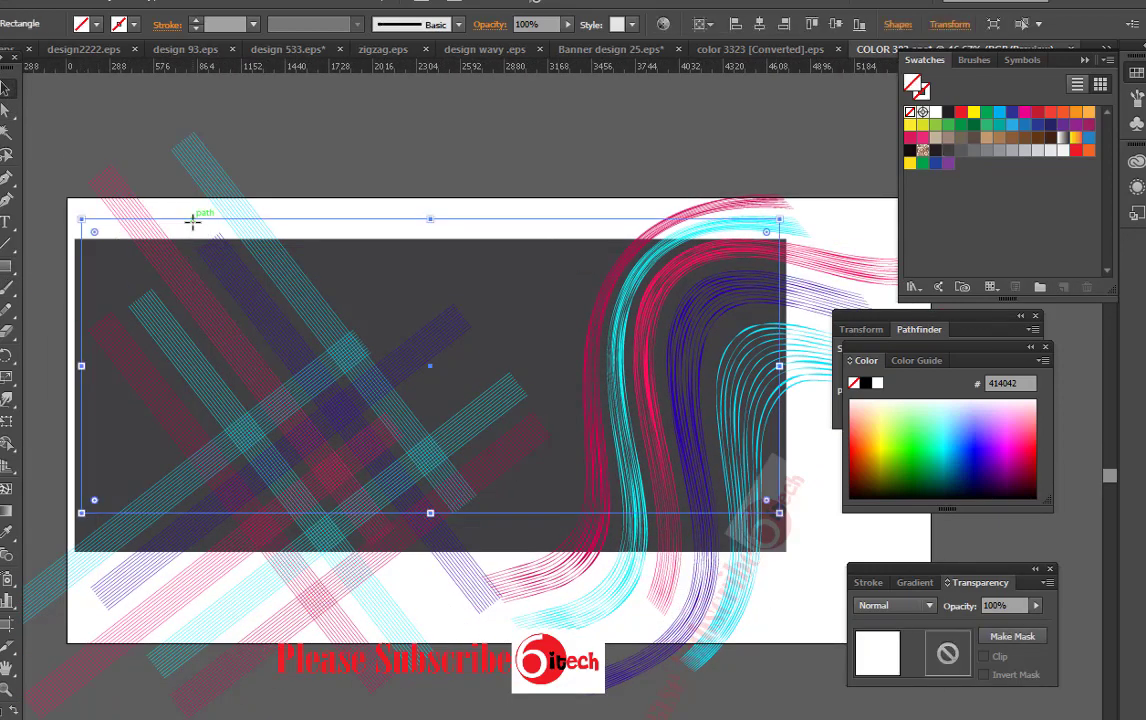
{"action": "key", "text": "ctrl+shift+a"}
Draw a rectangle over the dark banner and clip all artwork to it.
{"action": "key", "text": "m"}
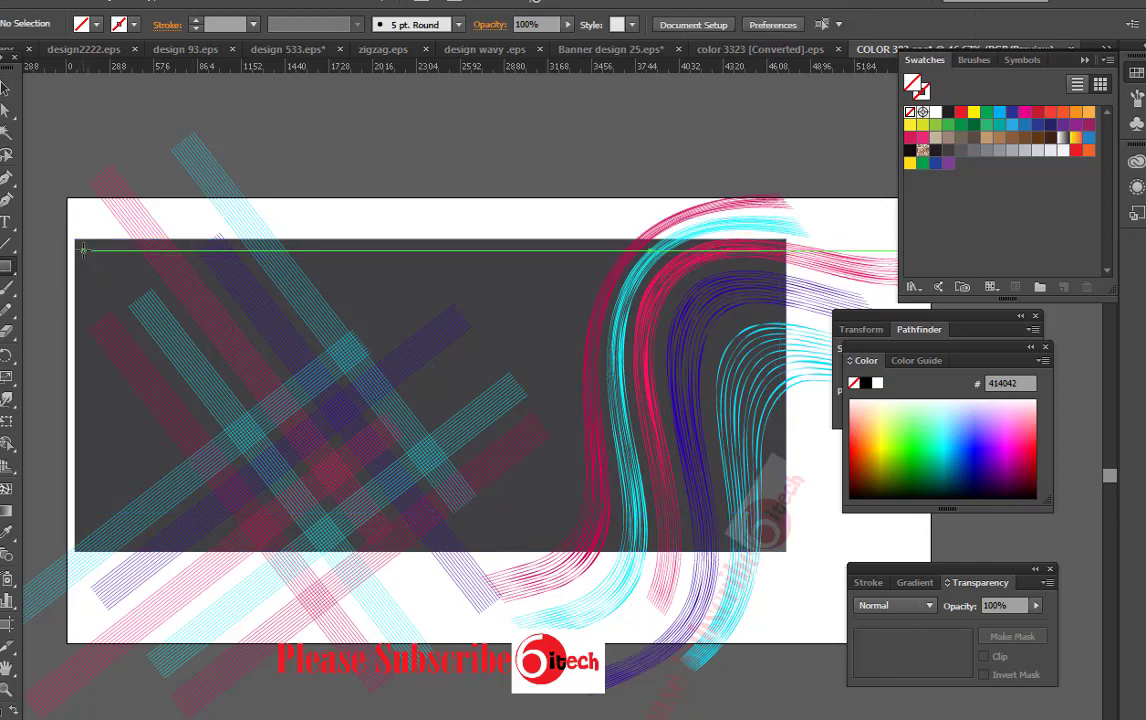
{"action": "left_click_drag", "start_coordinate": [84, 250], "coordinate": [780, 547]}
{"action": "key", "text": "ctrl+a"}
{"action": "right_click", "coordinate": [570, 423]}
{"action": "left_click", "coordinate": [600, 528]}
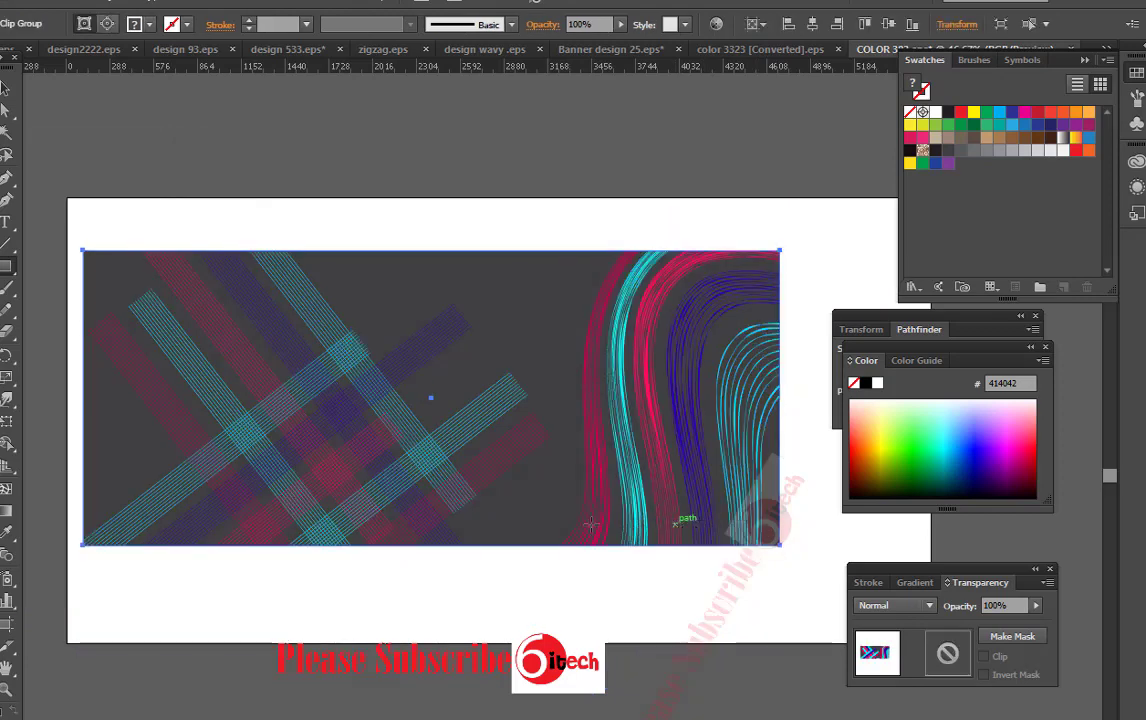
Fit the artboard to the artwork bounds.
{"action": "left_click", "coordinate": [7, 623]}
{"action": "left_click", "coordinate": [172, 24]}
{"action": "left_click", "coordinate": [158, 68]}
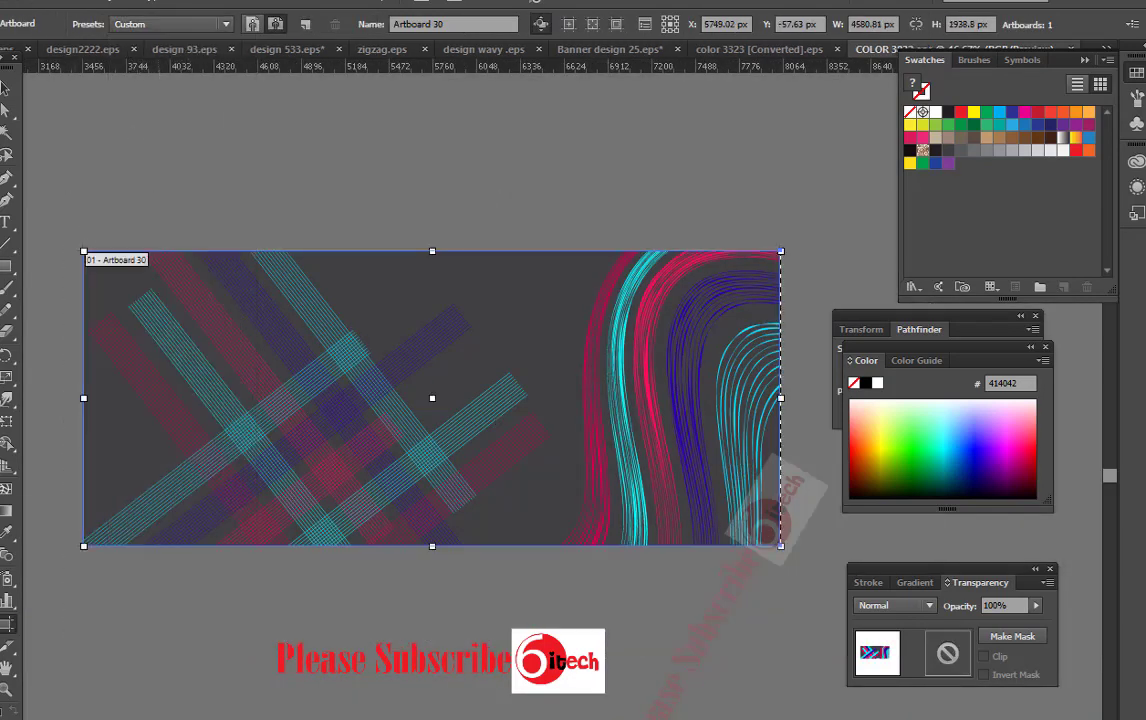
{"action": "left_click", "coordinate": [7, 398]}
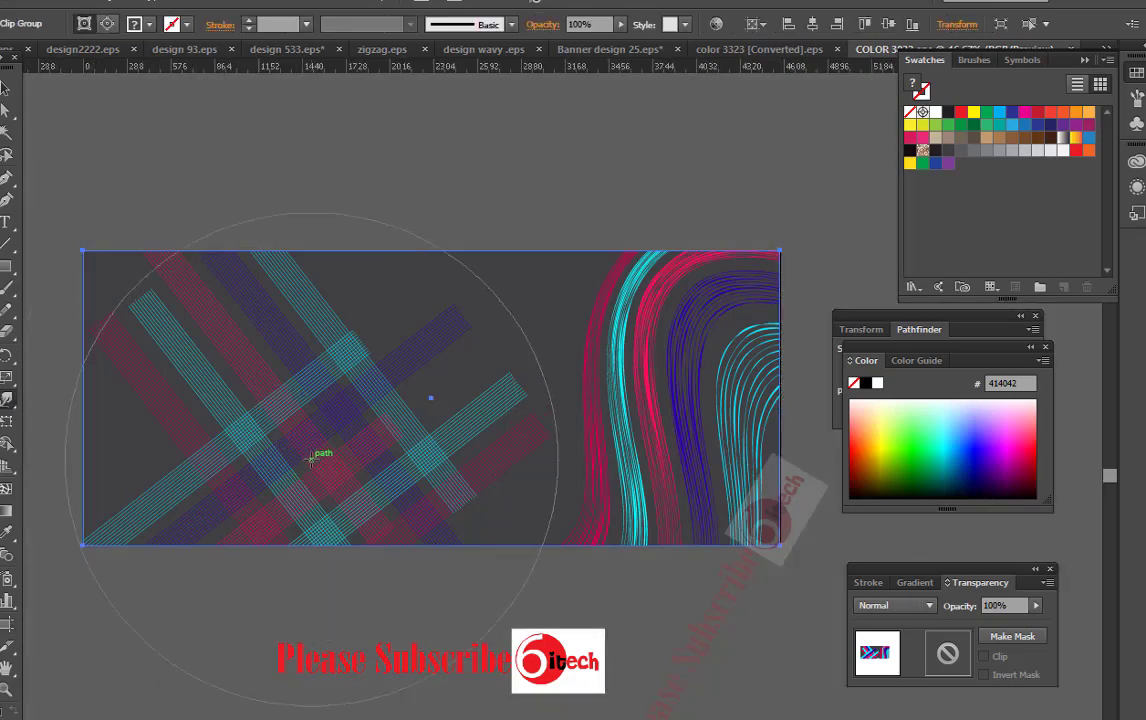
Twist the line bands into swirls, pulling strands up-right, down and to the lower left.
{"action": "left_click_drag", "start_coordinate": [317, 452], "coordinate": [403, 357]}
{"action": "mouse_move", "coordinate": [425, 305]}
{"action": "left_mouse_down"}
{"action": "mouse_move", "coordinate": [340, 405]}
{"action": "mouse_move", "coordinate": [547, 231]}
{"action": "left_mouse_up"}
{"action": "left_click_drag", "start_coordinate": [402, 372], "coordinate": [694, 218]}
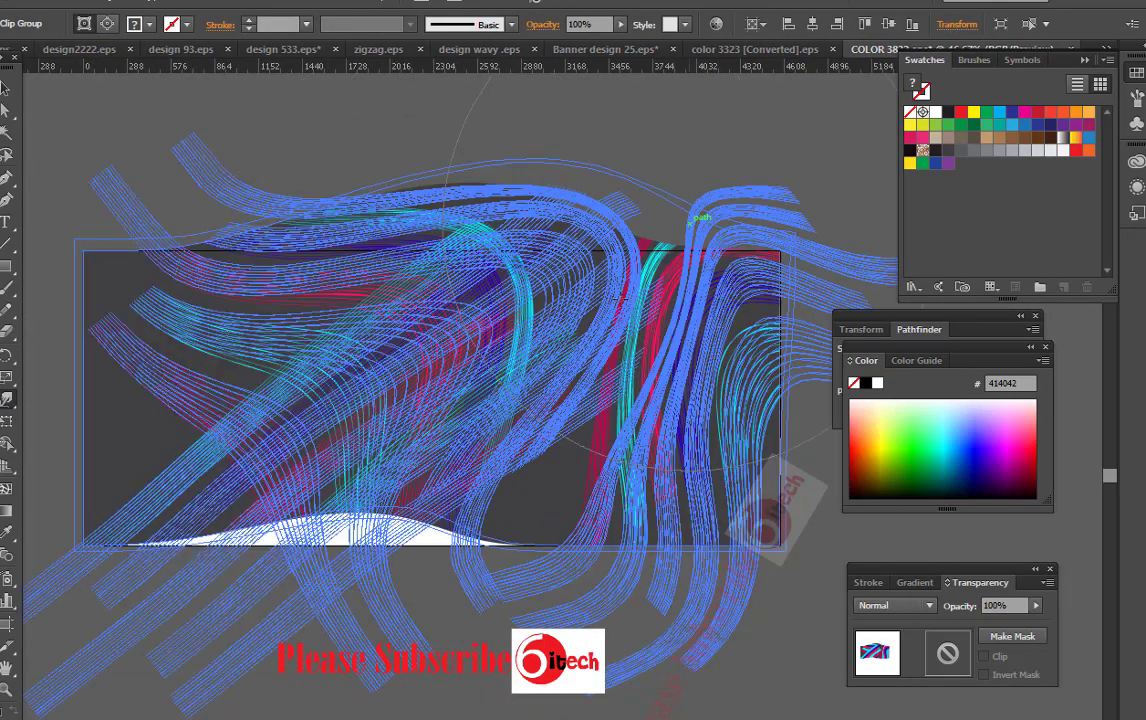
{"action": "left_click_drag", "start_coordinate": [389, 535], "coordinate": [430, 515]}
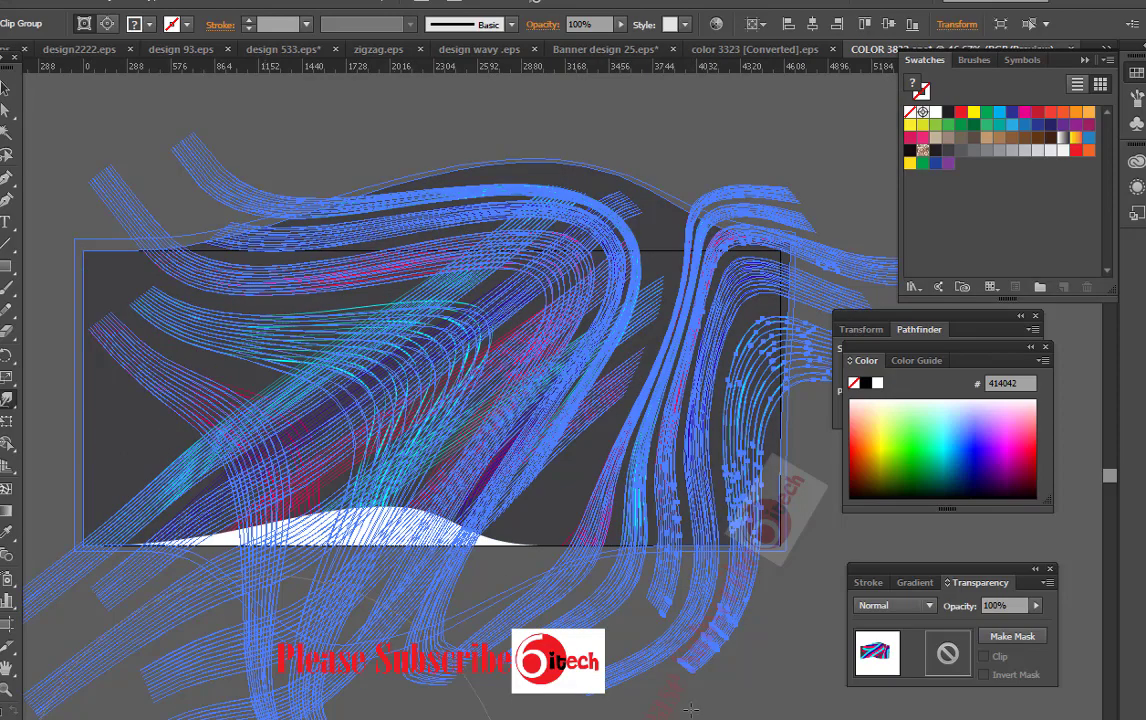
{"action": "mouse_move", "coordinate": [280, 500]}
{"action": "left_mouse_down"}
{"action": "mouse_move", "coordinate": [430, 620]}
{"action": "mouse_move", "coordinate": [535, 605]}
{"action": "left_mouse_up"}
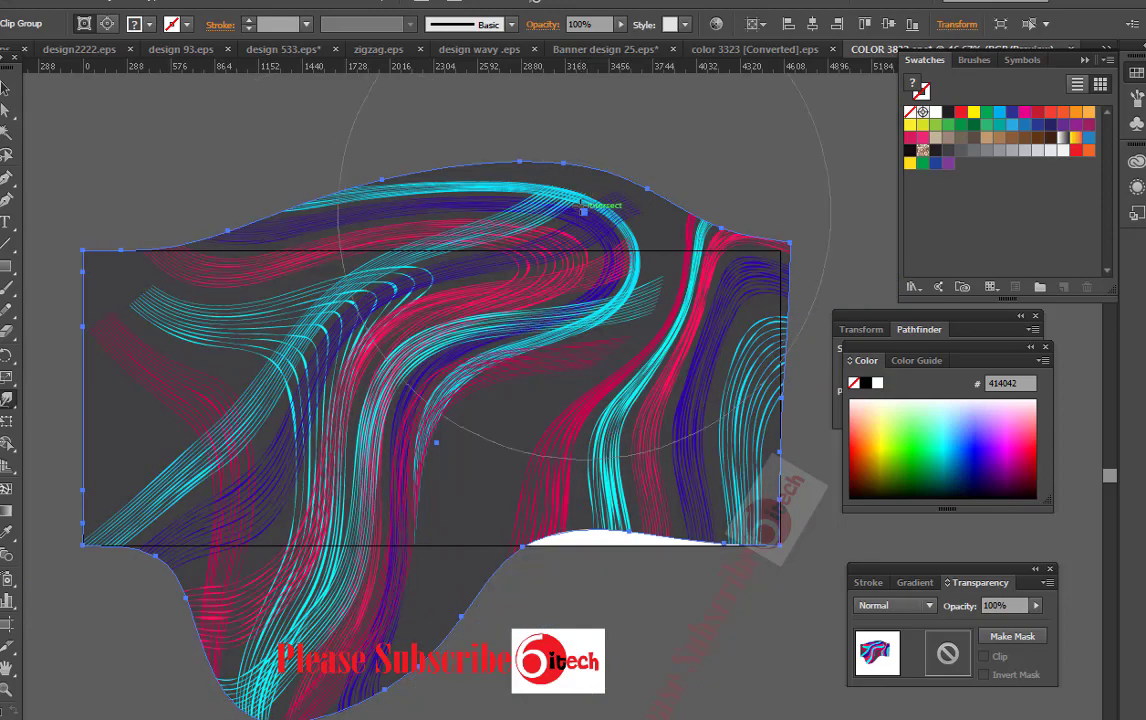
{"action": "left_click_drag", "start_coordinate": [640, 390], "coordinate": [727, 300]}
{"action": "left_click_drag", "start_coordinate": [555, 482], "coordinate": [519, 712]}
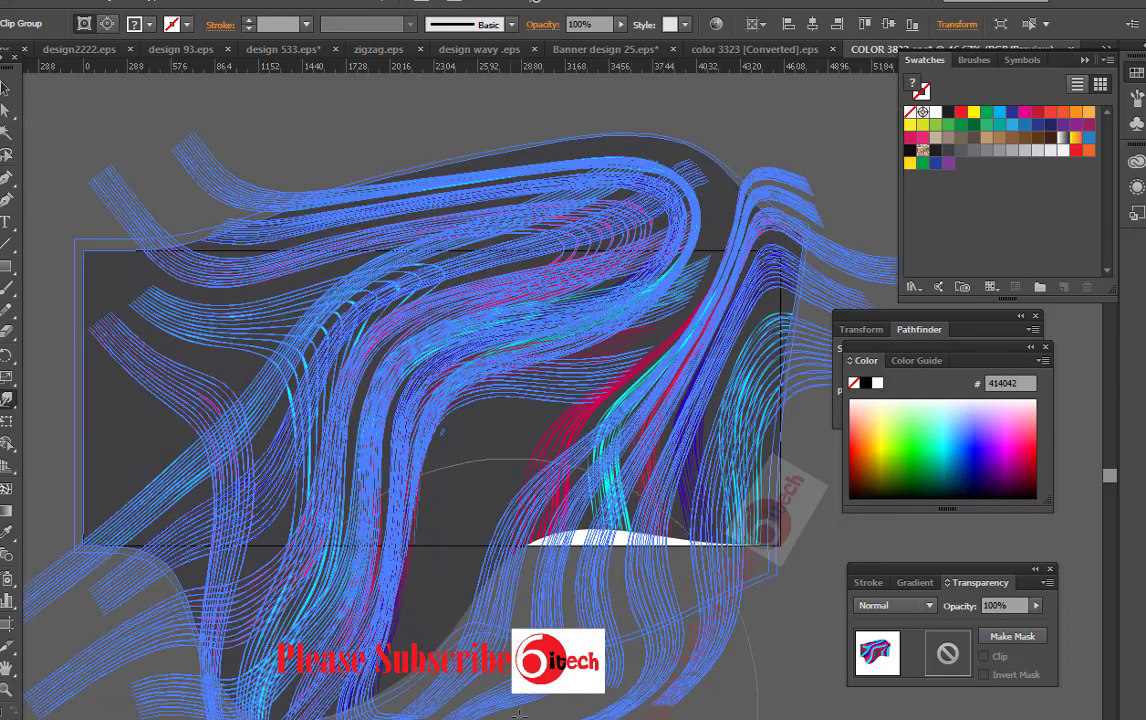
{"action": "mouse_move", "coordinate": [330, 600]}
{"action": "left_mouse_down"}
{"action": "mouse_move", "coordinate": [110, 620]}
{"action": "mouse_move", "coordinate": [90, 600]}
{"action": "left_mouse_up"}
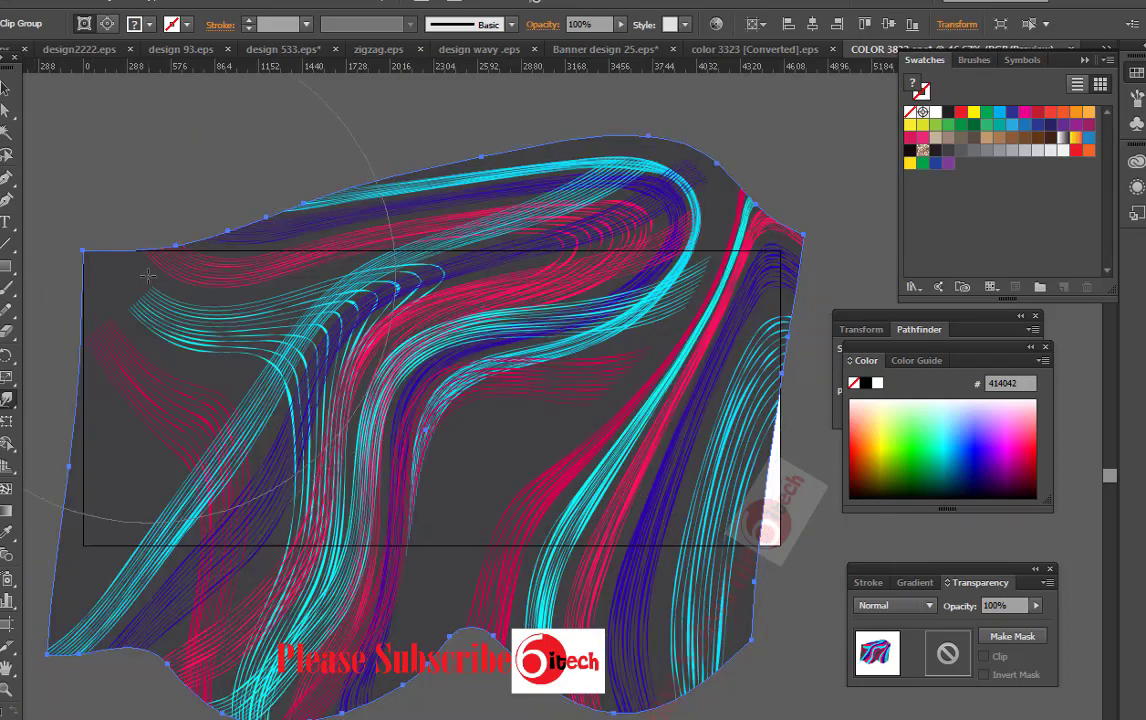
Warp the artwork further, then draw a rectangle covering the artboard area.
{"action": "scroll", "coordinate": [476, 552], "scroll_direction": "up", "scroll_amount": 2}
{"action": "left_click_drag", "start_coordinate": [476, 552], "coordinate": [482, 426]}
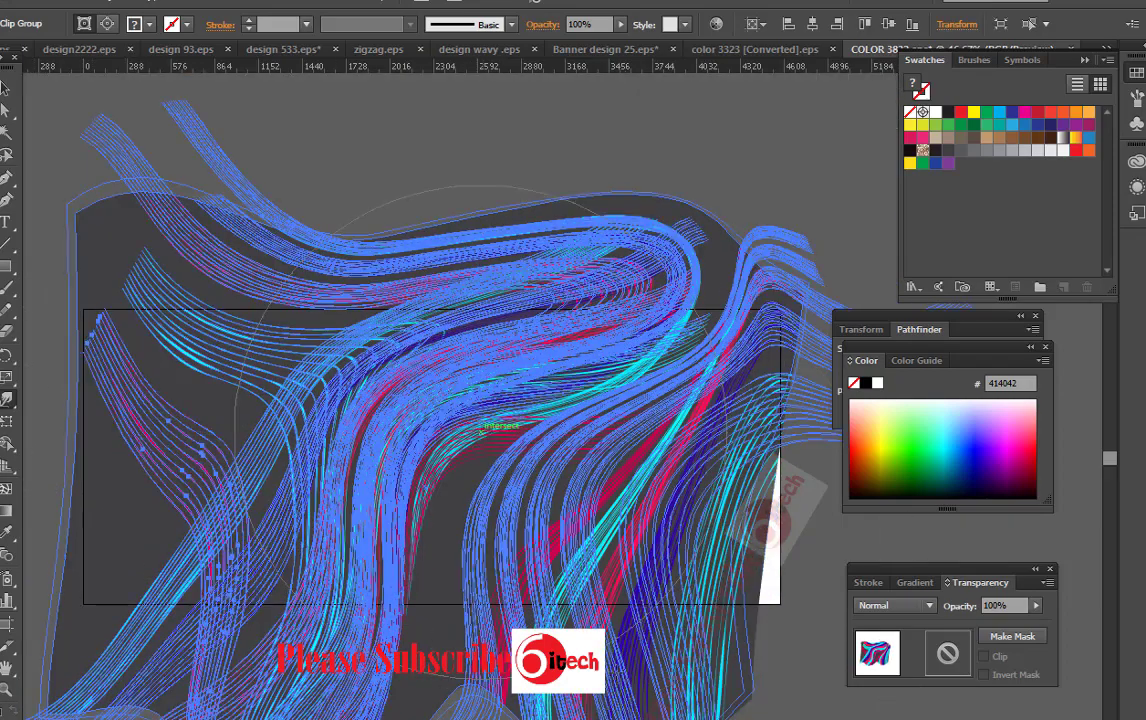
{"action": "scroll", "coordinate": [540, 560], "scroll_direction": "down", "scroll_amount": 3}
{"action": "scroll", "coordinate": [600, 640], "scroll_direction": "right", "scroll_amount": 4}
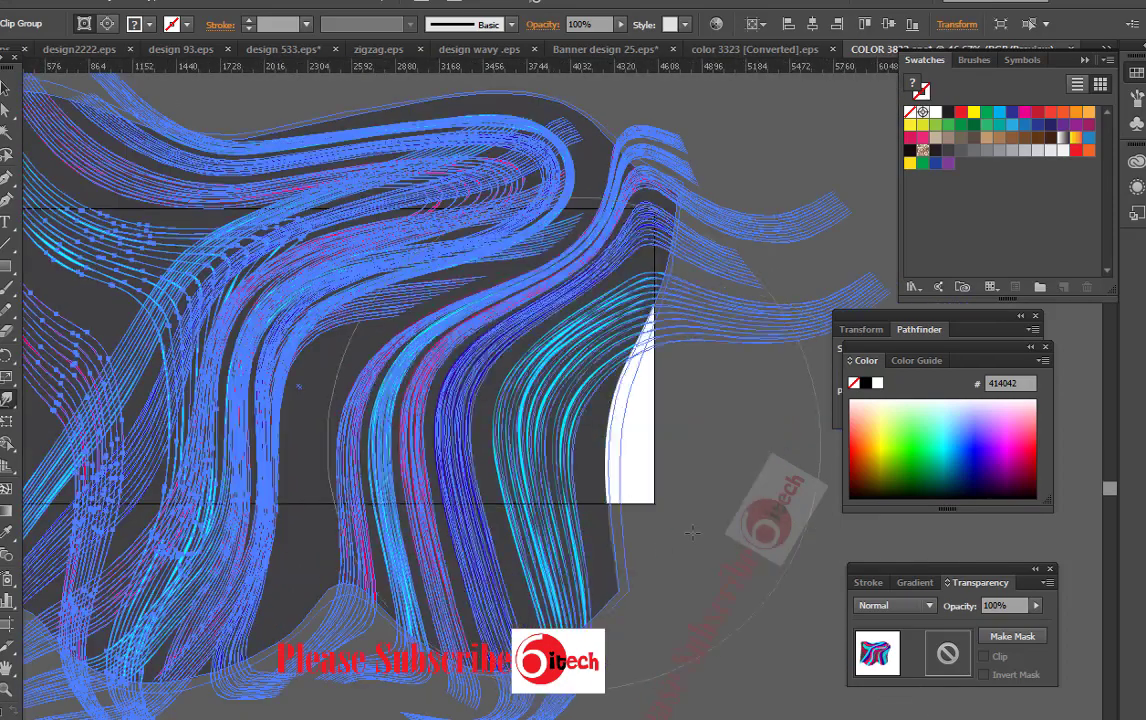
{"action": "scroll", "coordinate": [633, 690], "scroll_direction": "up", "scroll_amount": 1}
{"action": "scroll", "coordinate": [633, 690], "scroll_direction": "left", "scroll_amount": 3}
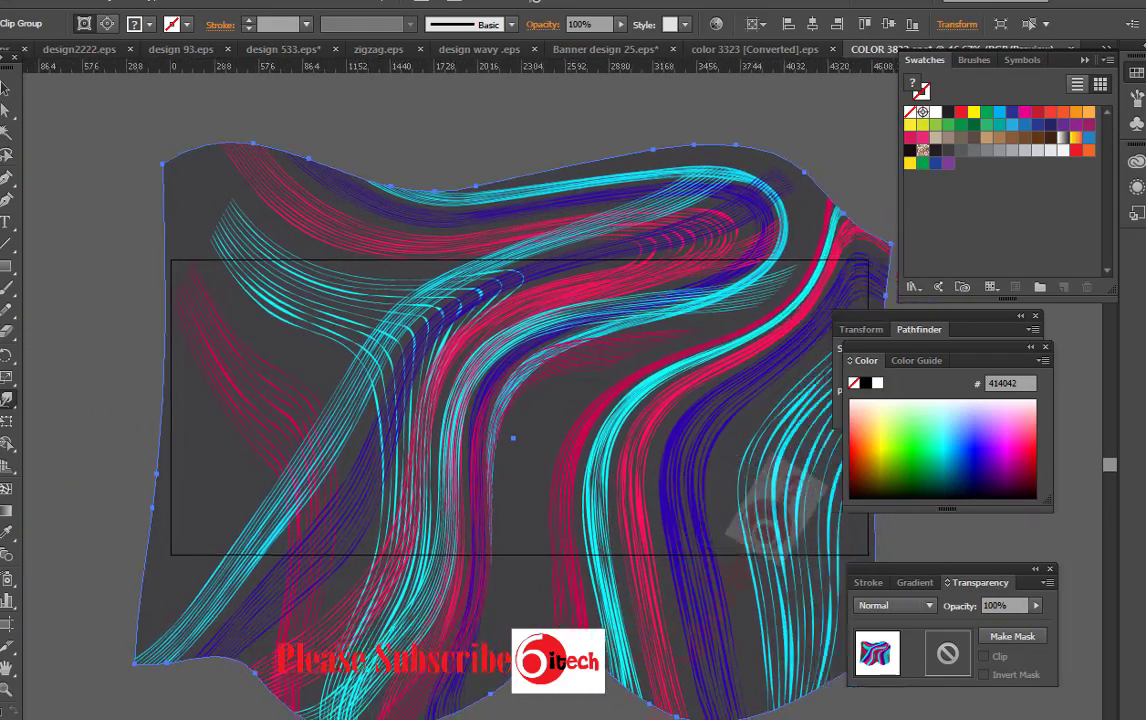
{"action": "scroll", "coordinate": [633, 690], "scroll_direction": "right", "scroll_amount": 2}
{"action": "scroll", "coordinate": [400, 400], "scroll_direction": "left", "scroll_amount": 3}
{"action": "scroll", "coordinate": [400, 400], "scroll_direction": "up", "scroll_amount": 1}
{"action": "scroll", "coordinate": [400, 400], "scroll_direction": "right", "scroll_amount": 1}
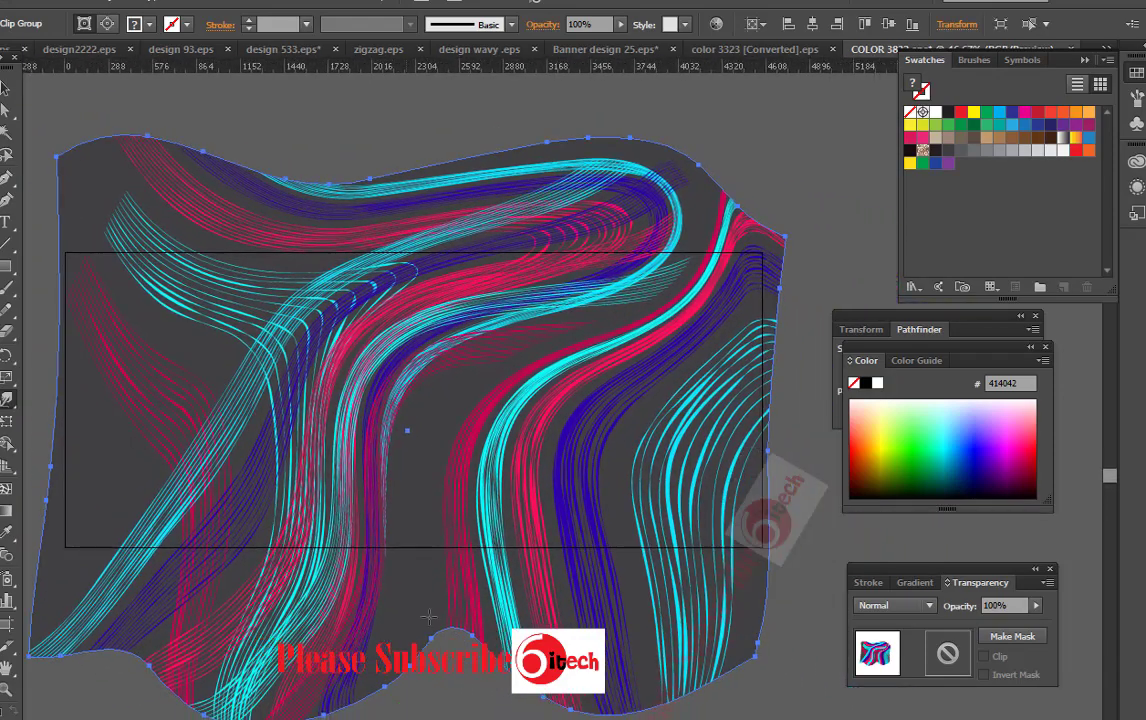
{"action": "left_click_drag", "start_coordinate": [360, 400], "coordinate": [316, 364]}
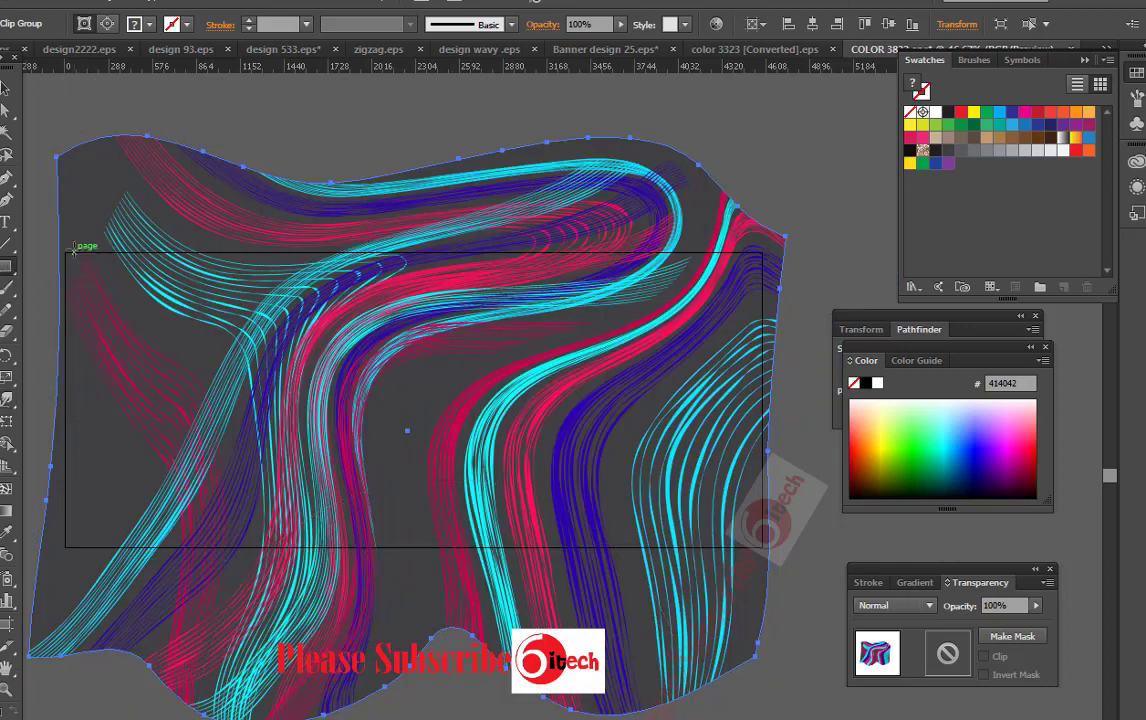
{"action": "left_click_drag", "start_coordinate": [73, 249], "coordinate": [757, 556]}
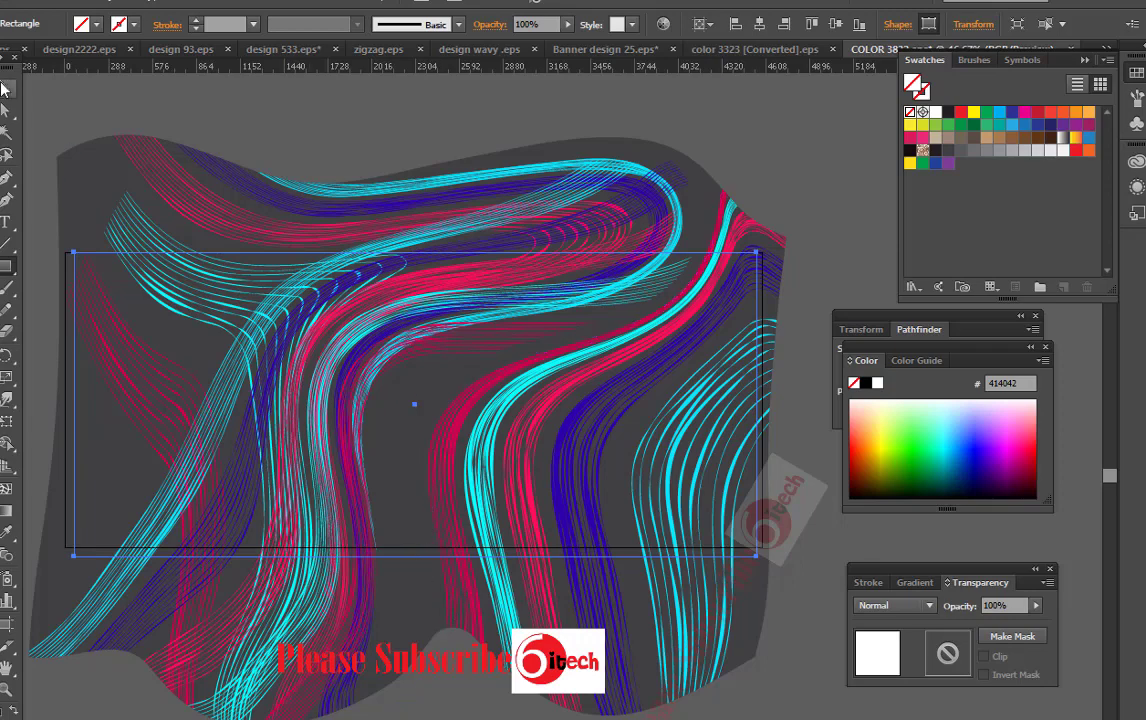
Extend the rectangle downward and clip the wave artwork to it.
{"action": "left_click_drag", "start_coordinate": [415, 556], "coordinate": [416, 613]}
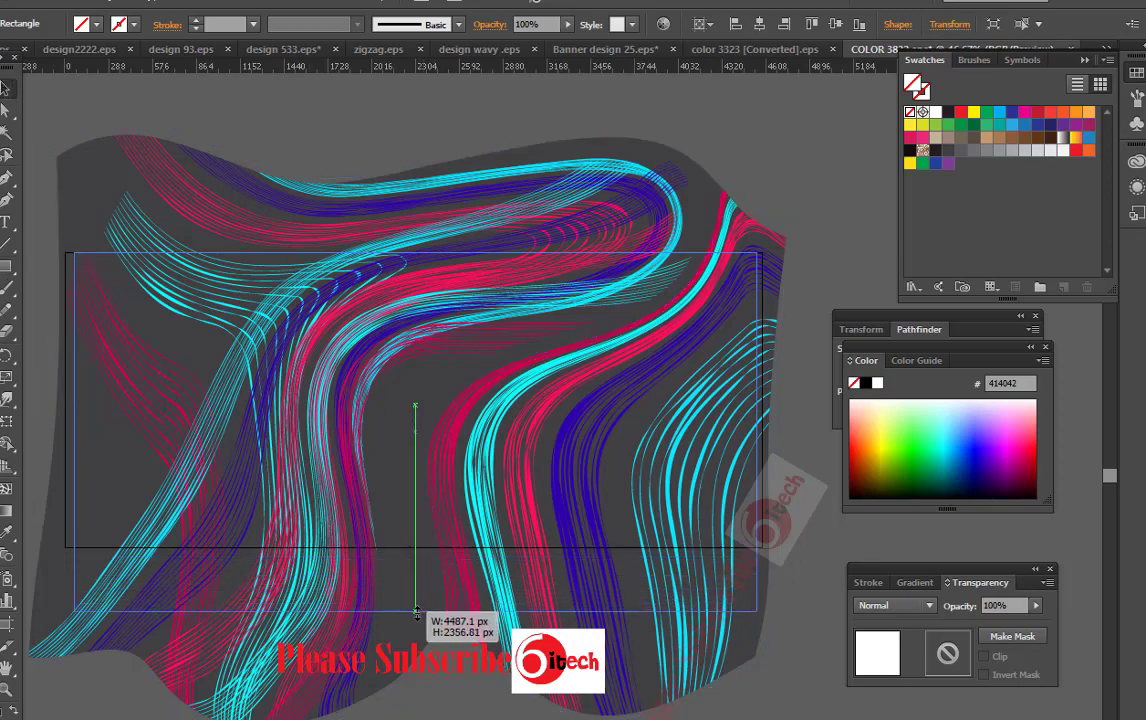
{"action": "left_click_drag", "start_coordinate": [87, 140], "coordinate": [520, 436]}
{"action": "right_click", "coordinate": [520, 436]}
{"action": "left_click", "coordinate": [607, 553]}
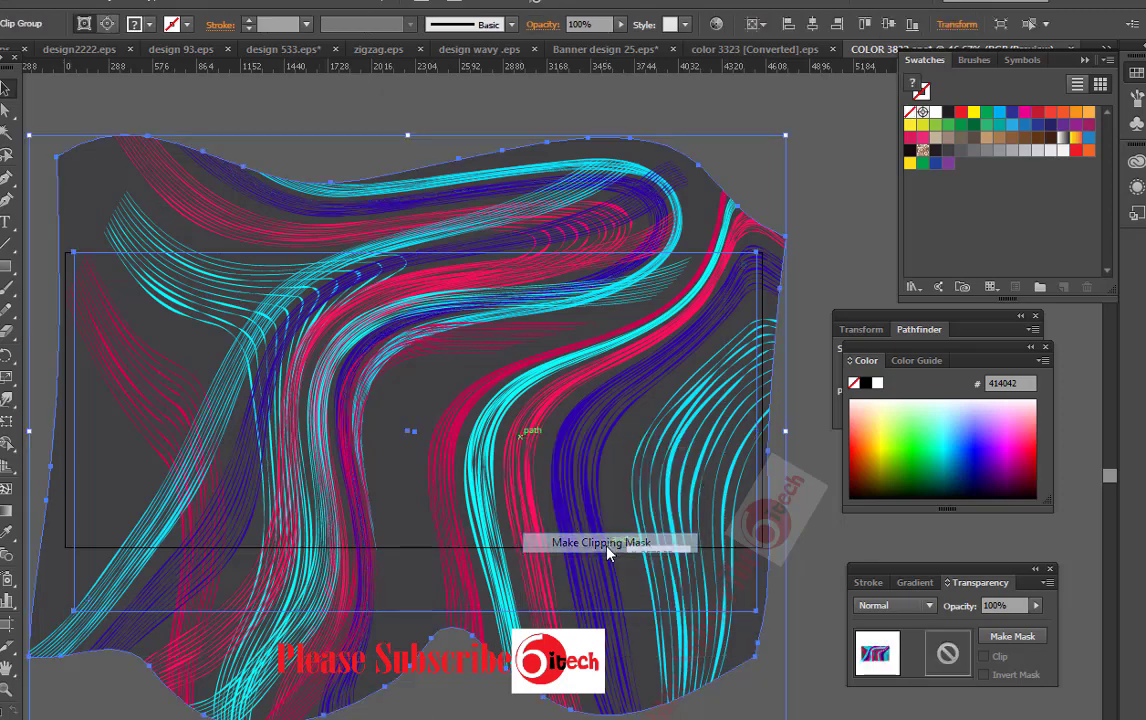
Shrink the clipped artwork and fit the artboard to its bounds.
{"action": "left_click_drag", "start_coordinate": [757, 612], "coordinate": [663, 561]}
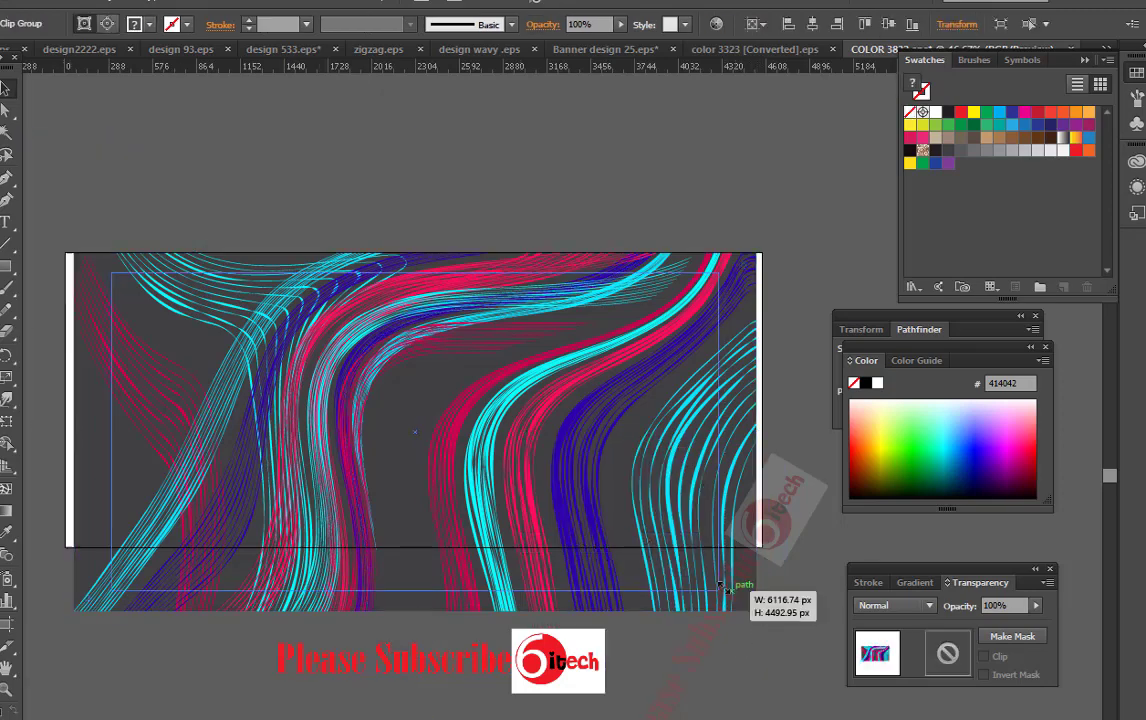
{"action": "left_click", "coordinate": [6, 625]}
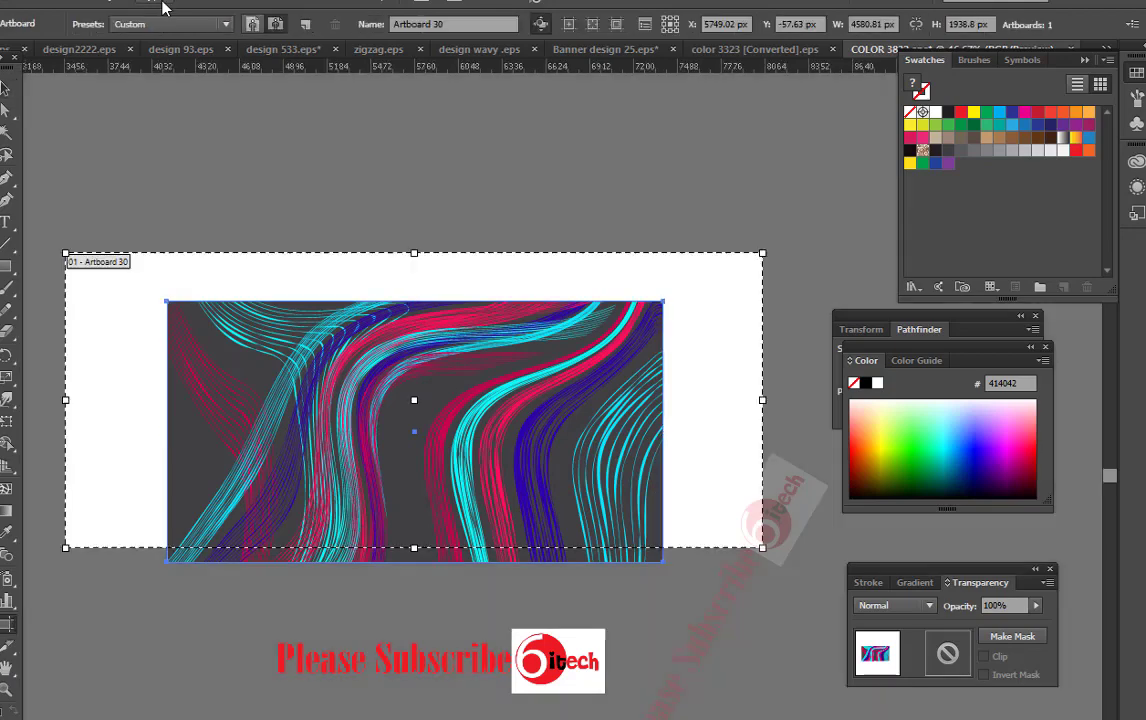
{"action": "left_click", "coordinate": [170, 24]}
{"action": "left_click", "coordinate": [165, 61]}
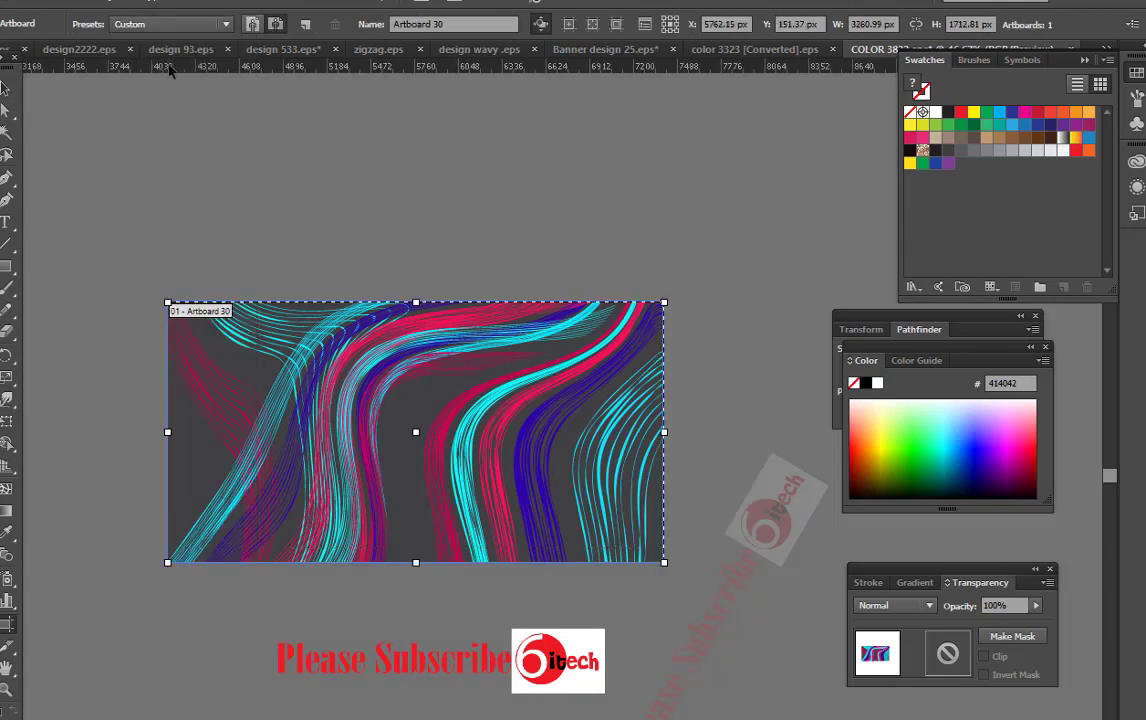
Scale the clipped artwork up and refit the artboard to 4079.18 × 2142.56 px.
{"action": "left_click", "coordinate": [6, 88]}
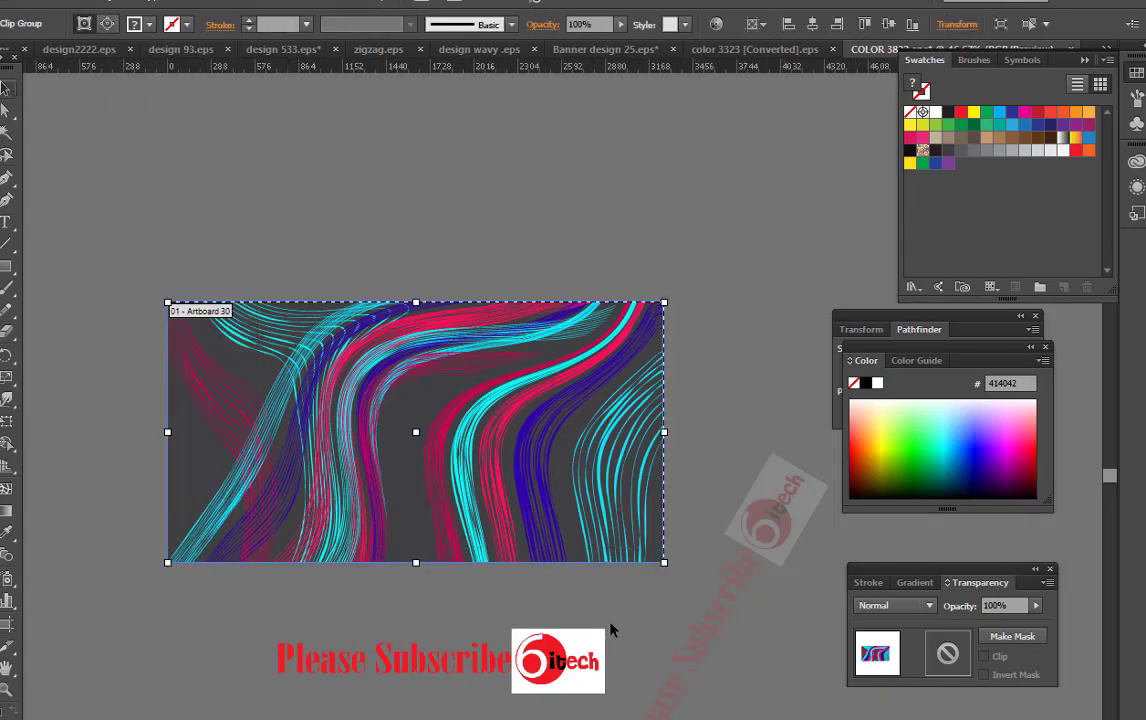
{"action": "left_click_drag", "start_coordinate": [664, 562], "coordinate": [700, 581]}
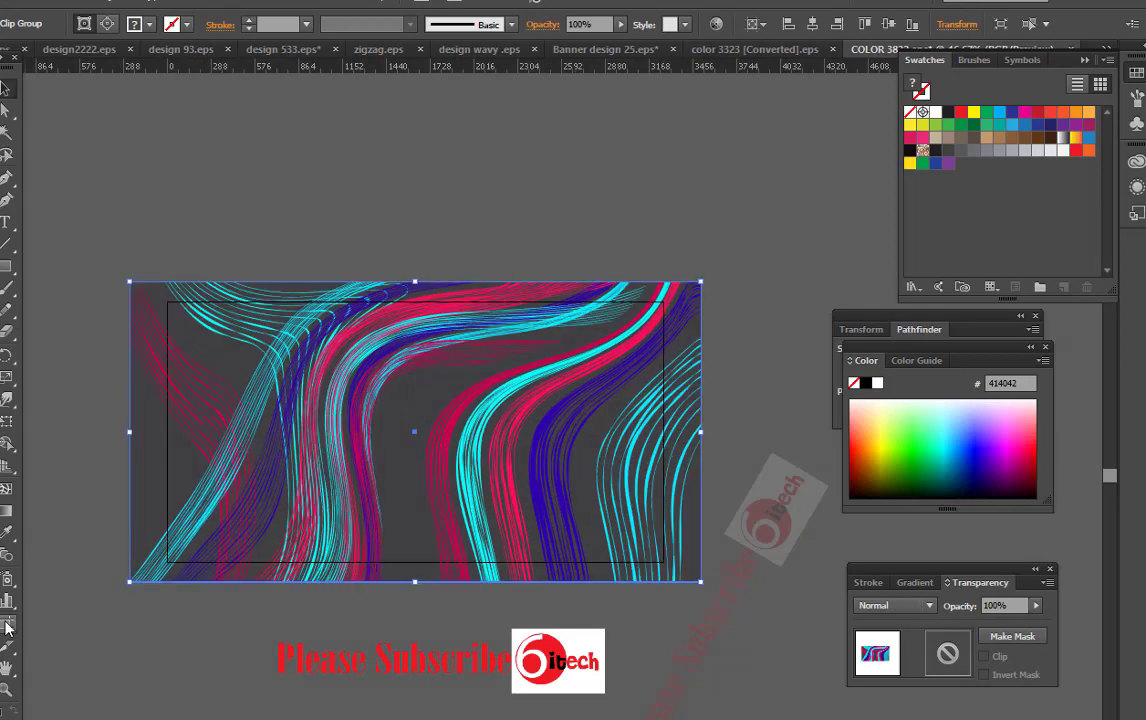
{"action": "left_click", "coordinate": [6, 626]}
{"action": "left_click", "coordinate": [142, 26]}
{"action": "left_click", "coordinate": [148, 63]}
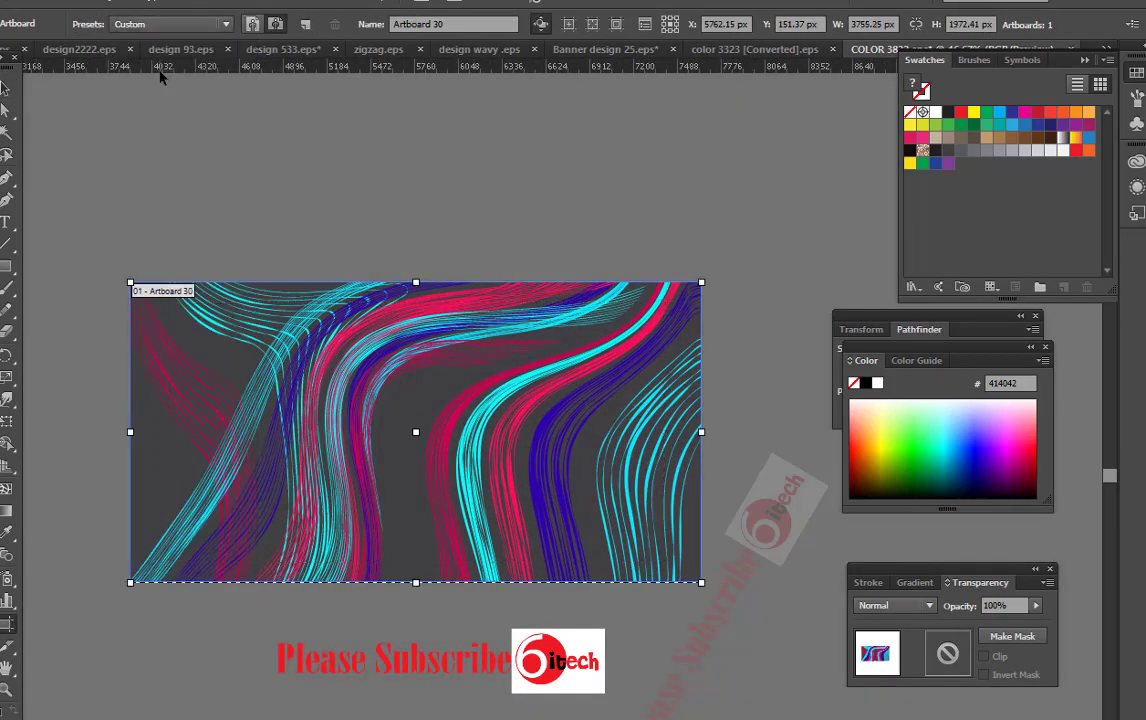
{"action": "left_click", "coordinate": [6, 88]}
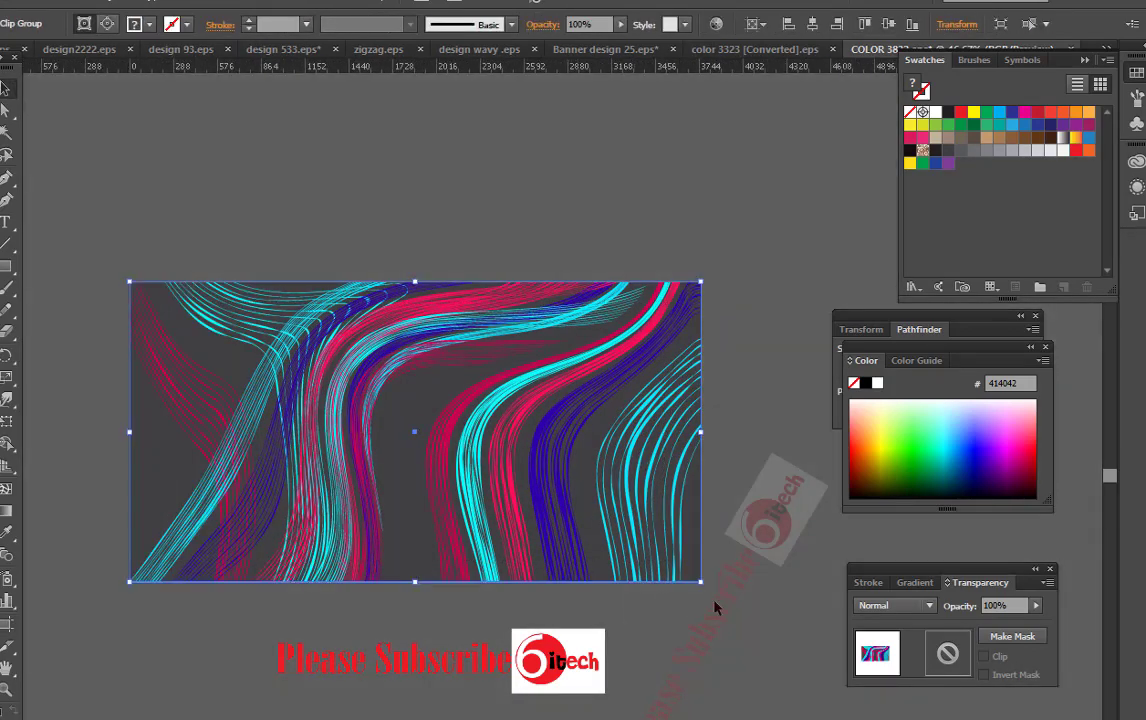
{"action": "left_click_drag", "start_coordinate": [702, 582], "coordinate": [725, 595]}
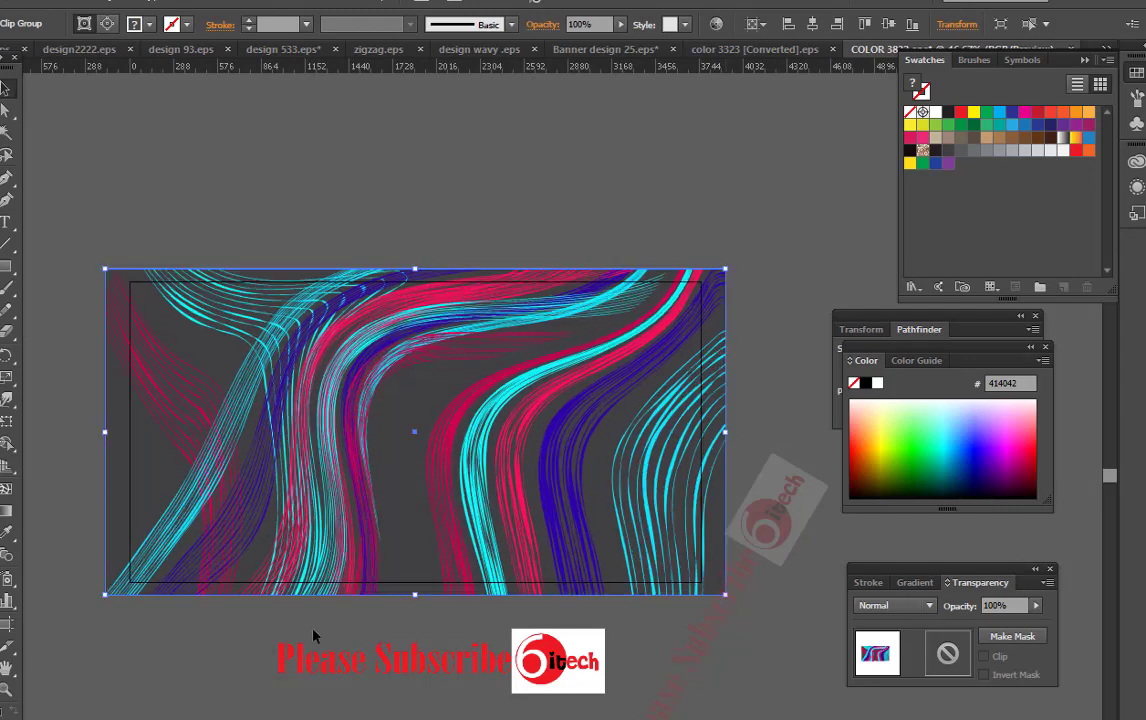
{"action": "left_click", "coordinate": [8, 627]}
{"action": "left_click", "coordinate": [150, 25]}
{"action": "left_click", "coordinate": [172, 70]}
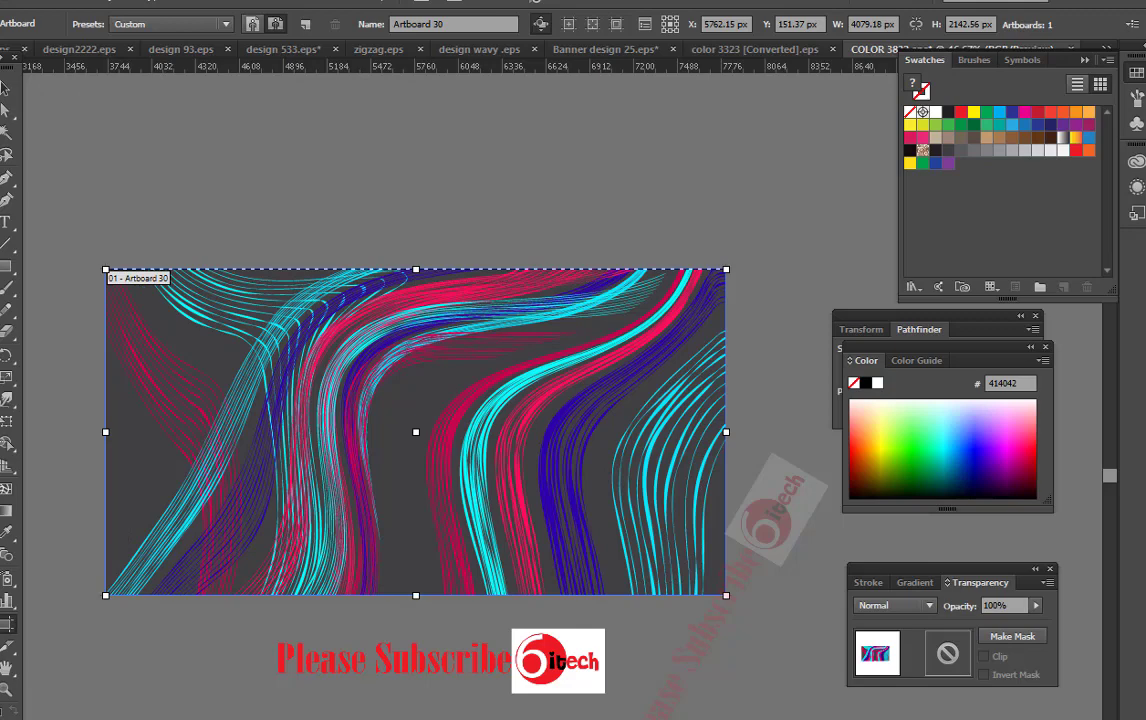
Draw a filled rectangle covering the banner and set its blending mode to Color.
{"action": "key", "text": "v"}
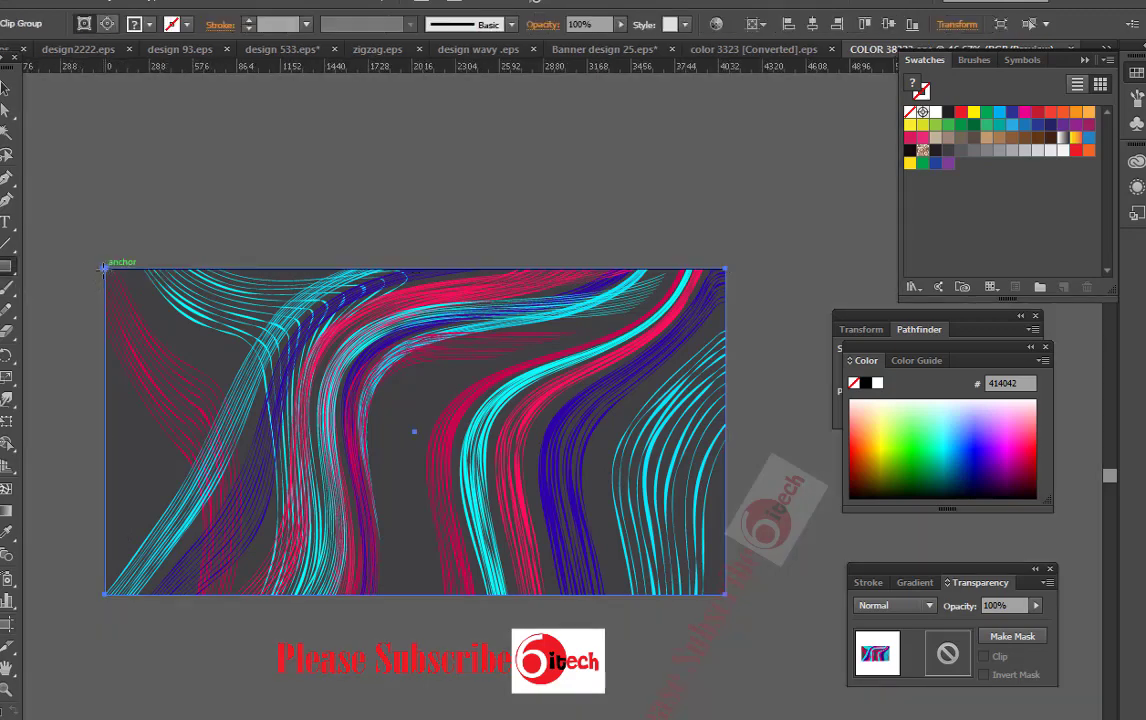
{"action": "left_click_drag", "start_coordinate": [104, 269], "coordinate": [725, 595]}
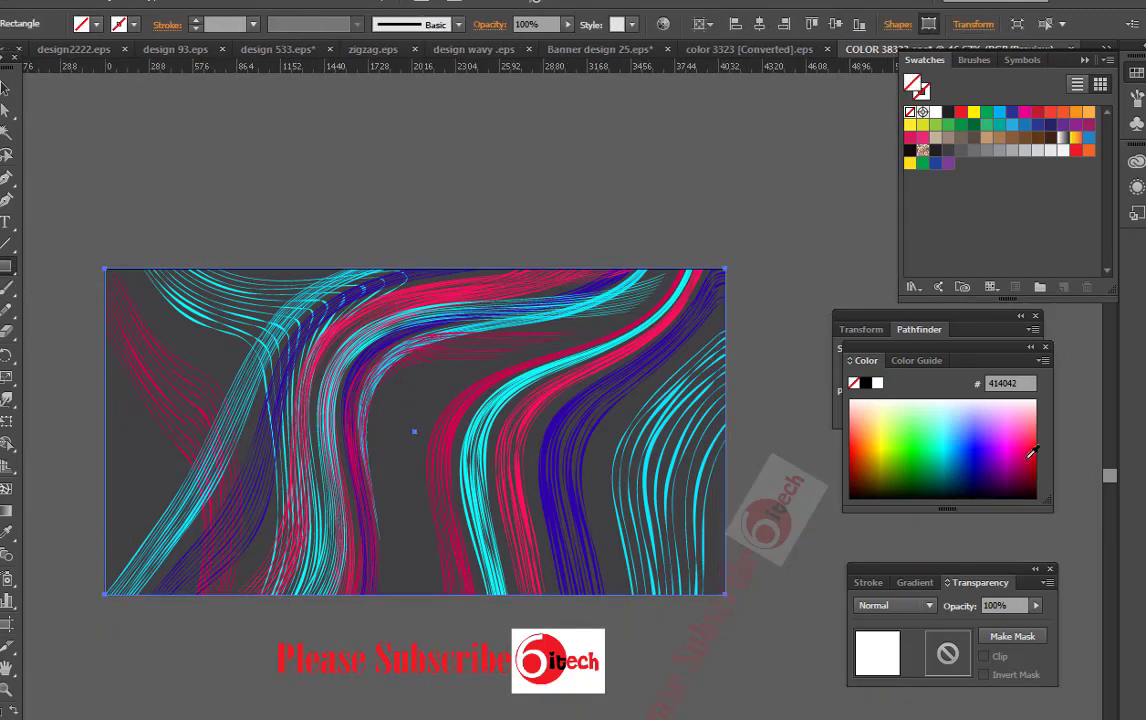
{"action": "left_click", "coordinate": [954, 440]}
{"action": "left_click", "coordinate": [975, 450]}
{"action": "left_click", "coordinate": [894, 606]}
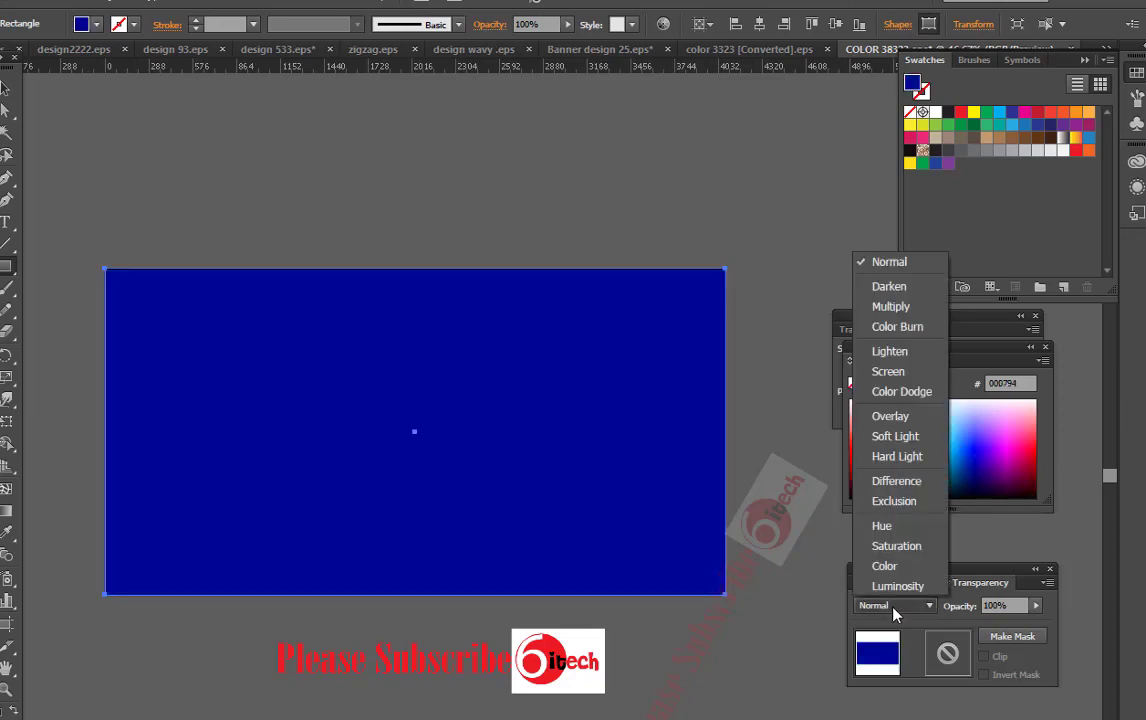
{"action": "left_click", "coordinate": [885, 566]}
Make the overlay orange C26600 and move it below the artwork.
{"action": "left_click", "coordinate": [1022, 447]}
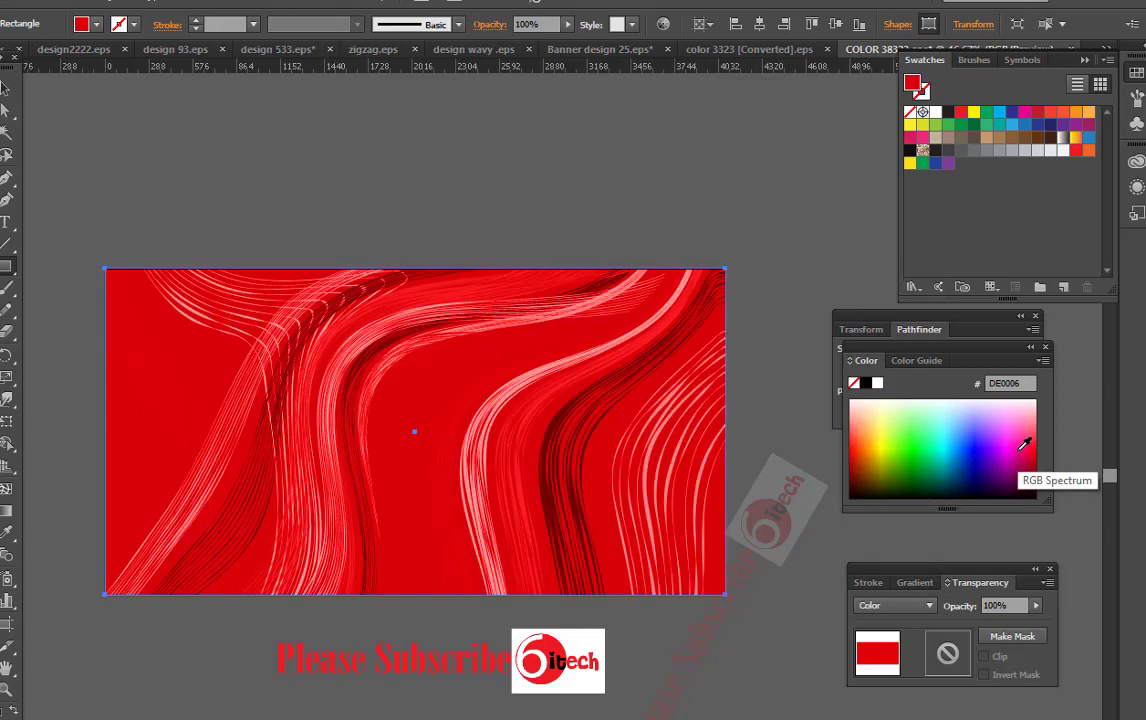
{"action": "left_click", "coordinate": [868, 456]}
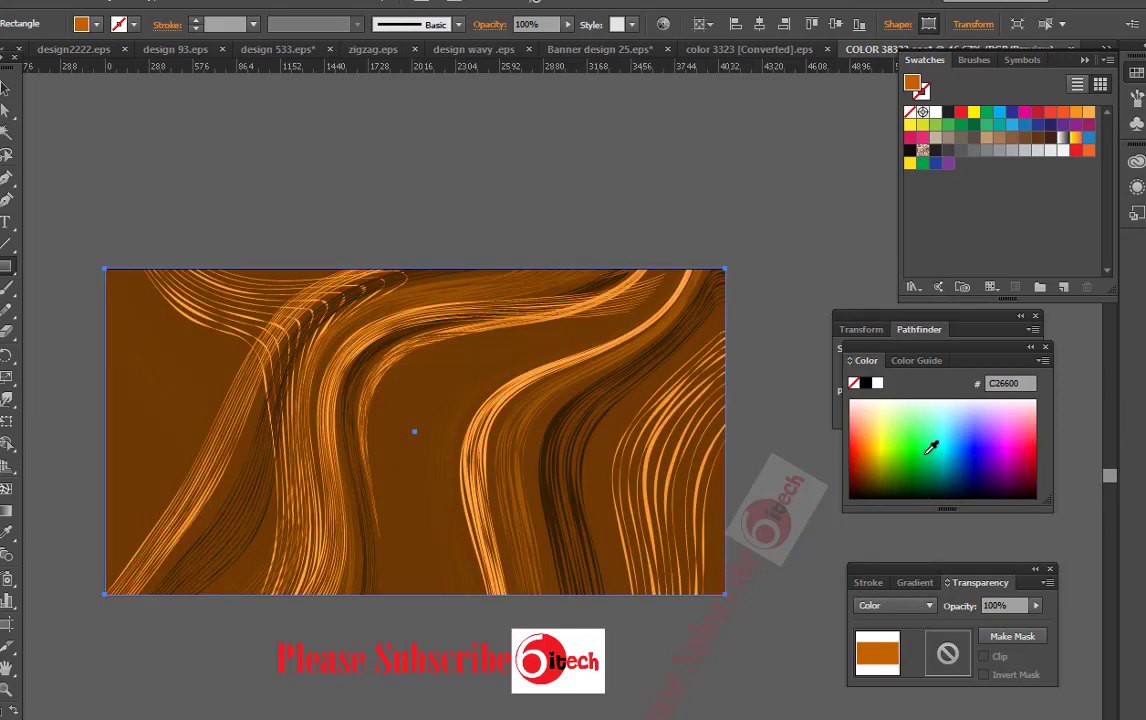
{"action": "left_click", "coordinate": [6, 88]}
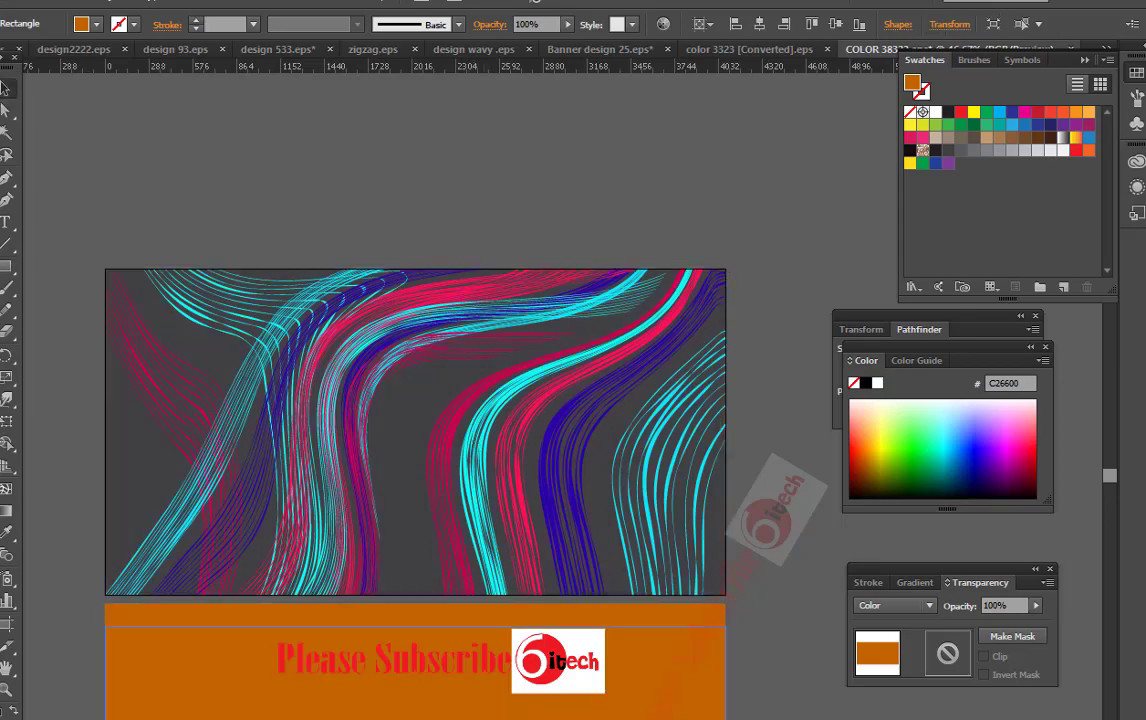
{"action": "left_click_drag", "start_coordinate": [473, 425], "coordinate": [473, 715]}
Twirl two areas of the wave clip group into broader sweeping curves.
{"action": "left_click", "coordinate": [506, 530]}
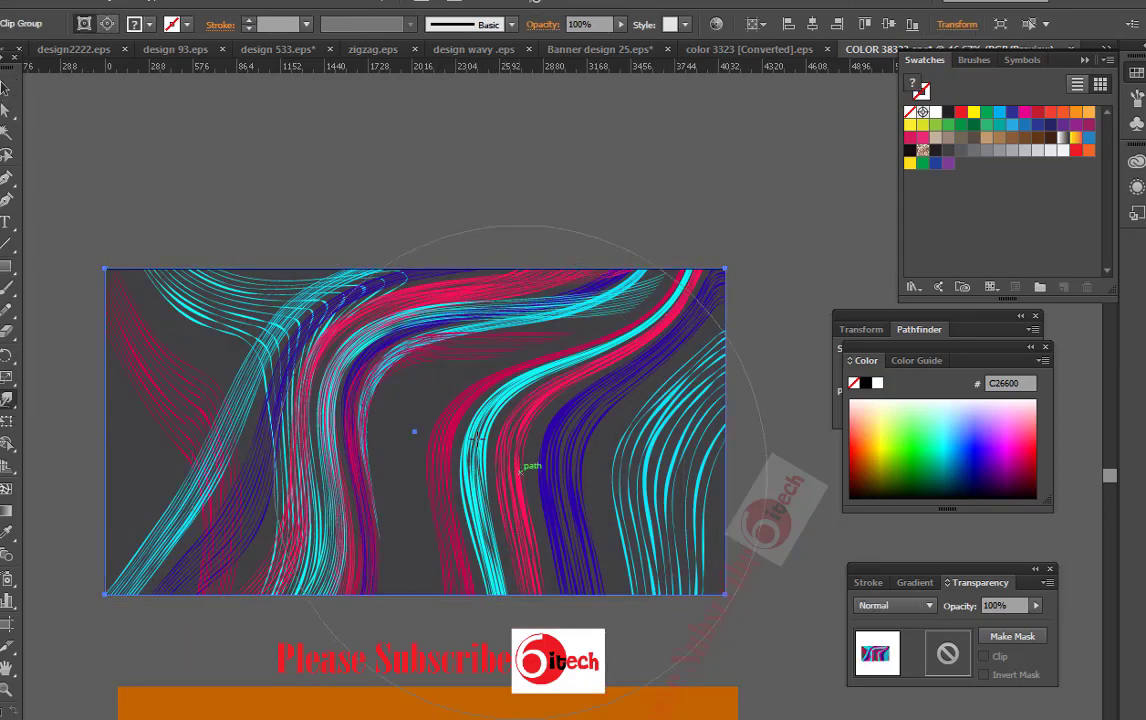
{"action": "left_click_drag", "start_coordinate": [524, 468], "coordinate": [393, 432]}
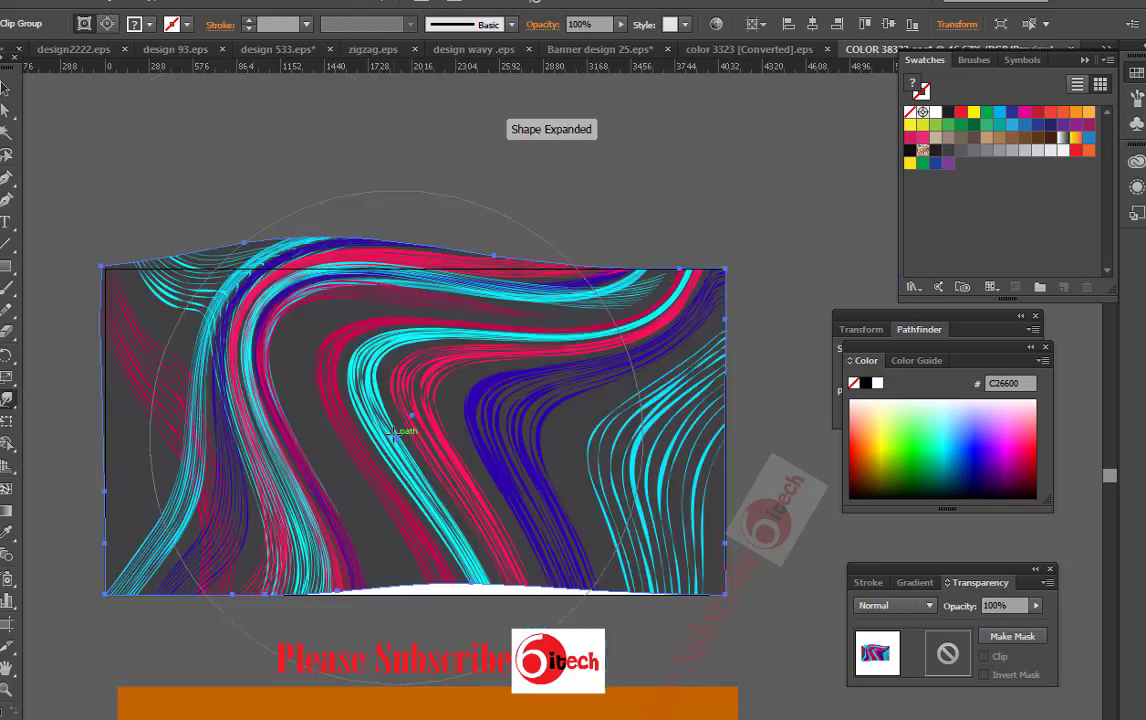
{"action": "mouse_move", "coordinate": [560, 550]}
{"action": "left_mouse_down"}
{"action": "mouse_move", "coordinate": [608, 571]}
{"action": "mouse_move", "coordinate": [437, 420]}
{"action": "left_mouse_up"}
Place the orange overlay over the waves and clip everything to a new banner rectangle.
{"action": "key", "text": "v"}
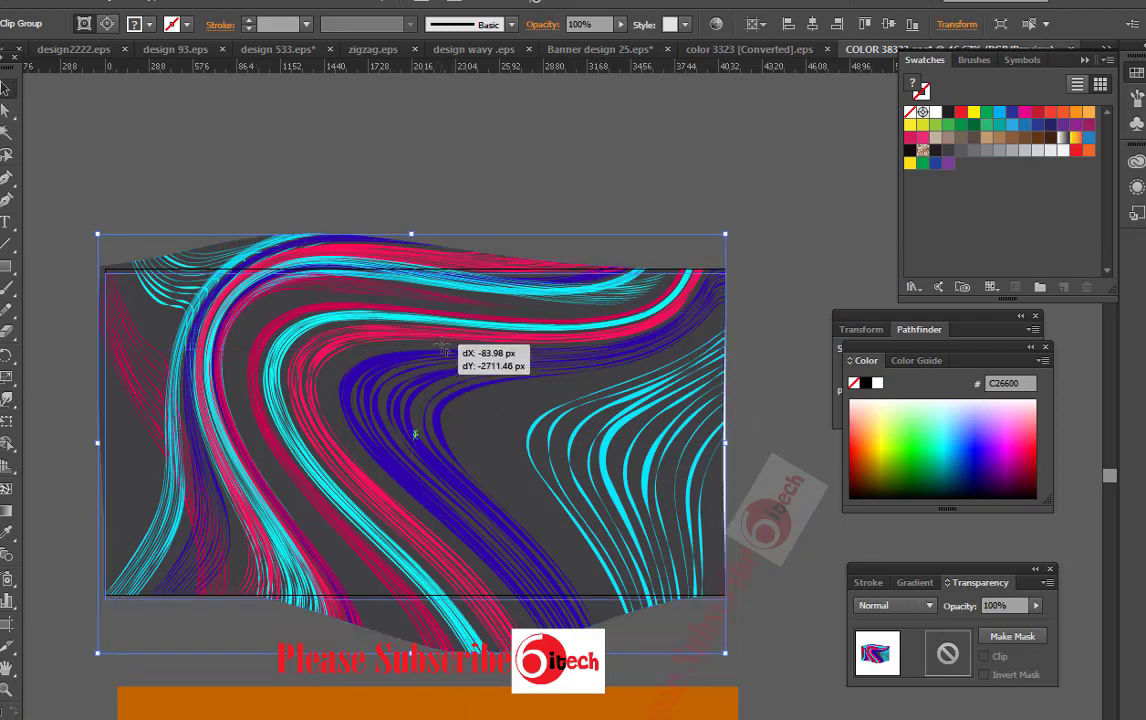
{"action": "left_click_drag", "start_coordinate": [443, 345], "coordinate": [443, 345]}
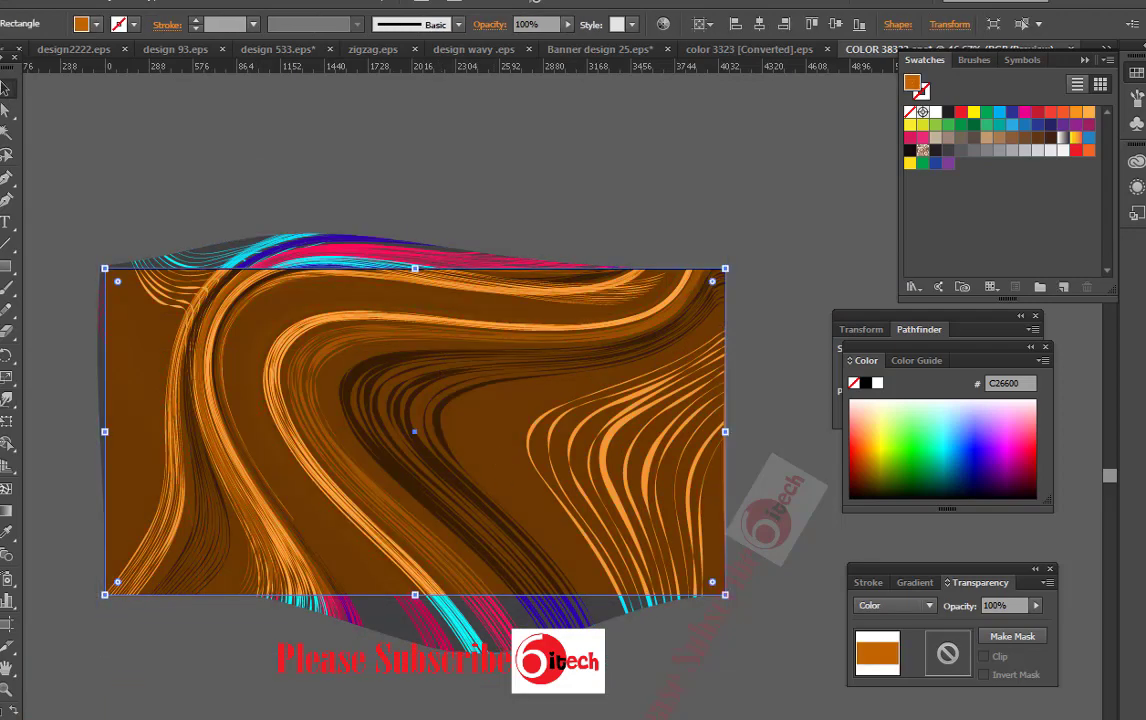
{"action": "left_click_drag", "start_coordinate": [113, 273], "coordinate": [718, 583]}
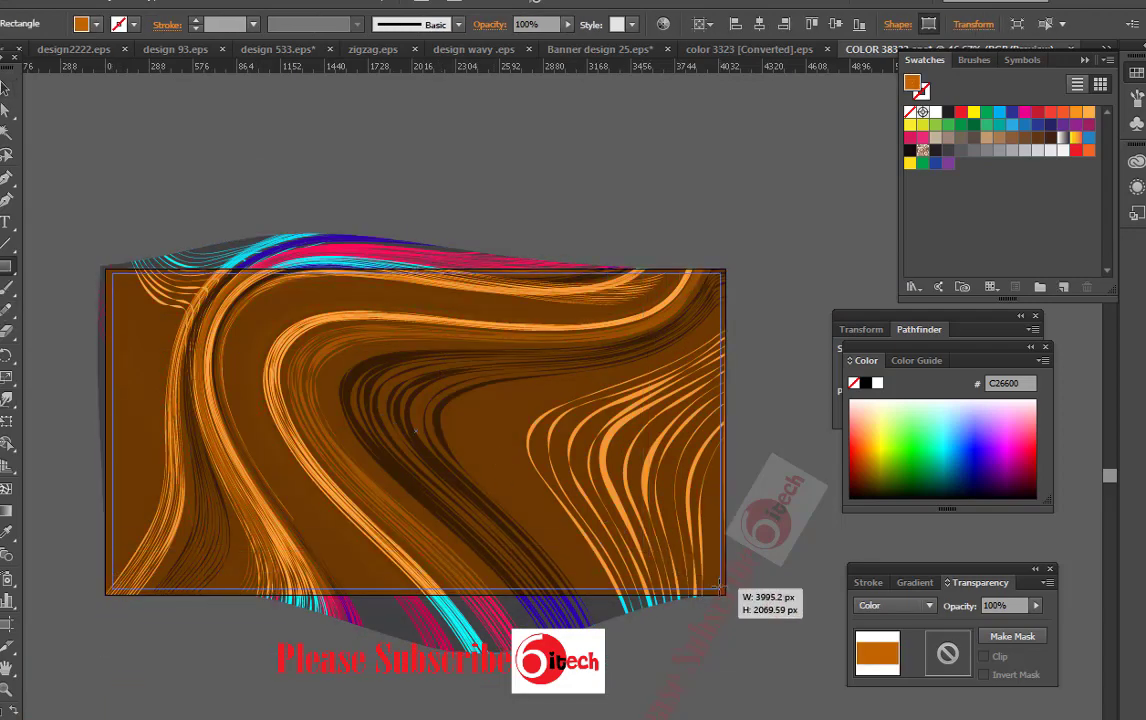
{"action": "key", "text": "ctrl+a"}
{"action": "right_click", "coordinate": [586, 459]}
{"action": "left_click", "coordinate": [640, 565]}
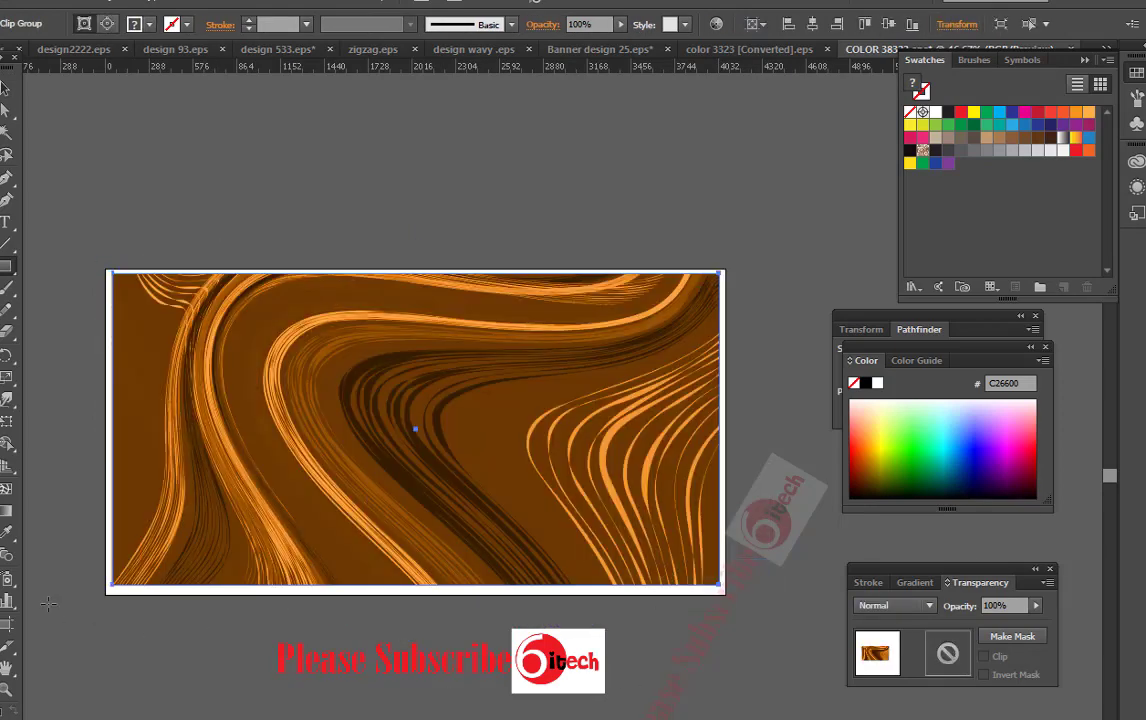
Fit the artboard to the clipped artwork, 3989.2 × 2045.59 px.
{"action": "key", "text": "shift+o"}
{"action": "left_click", "coordinate": [225, 24]}
{"action": "left_click", "coordinate": [167, 76]}
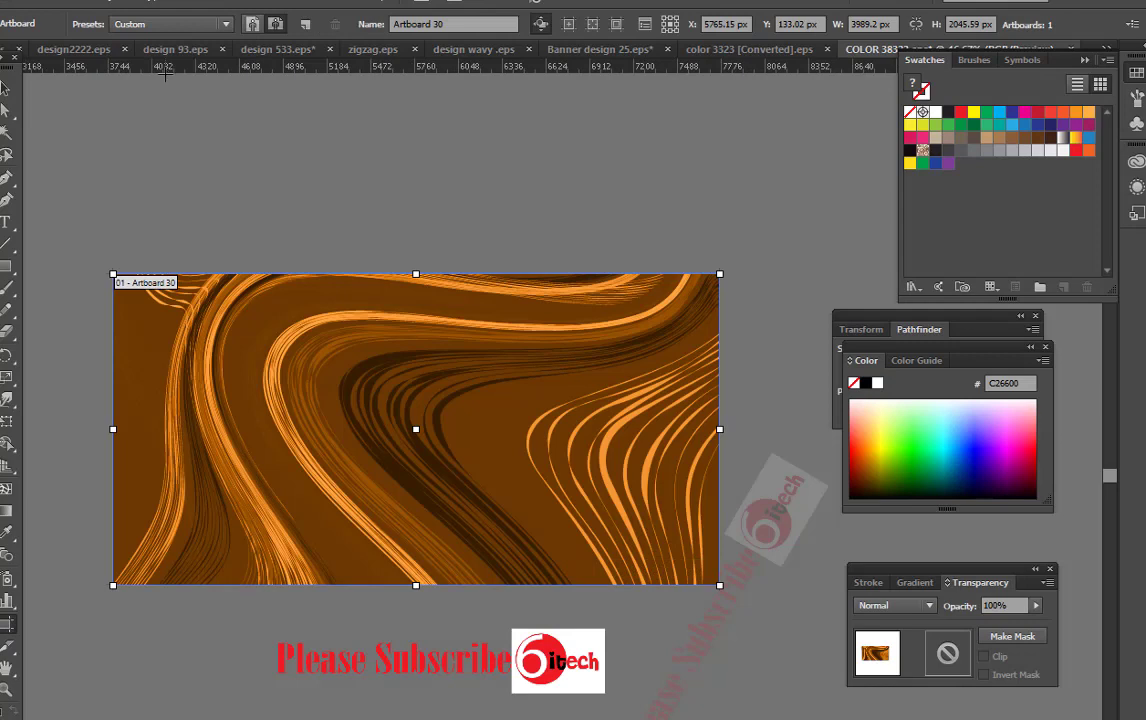